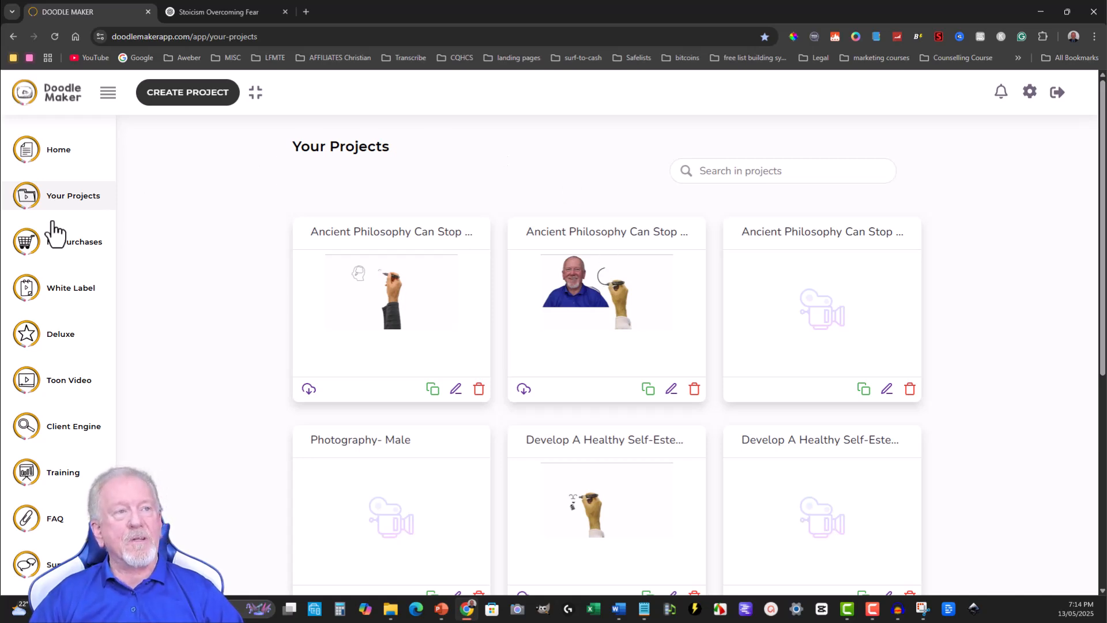
# - Start a new project from a template and look through the whiteboard video templates in the DFY library
pyautogui.click(198, 96)
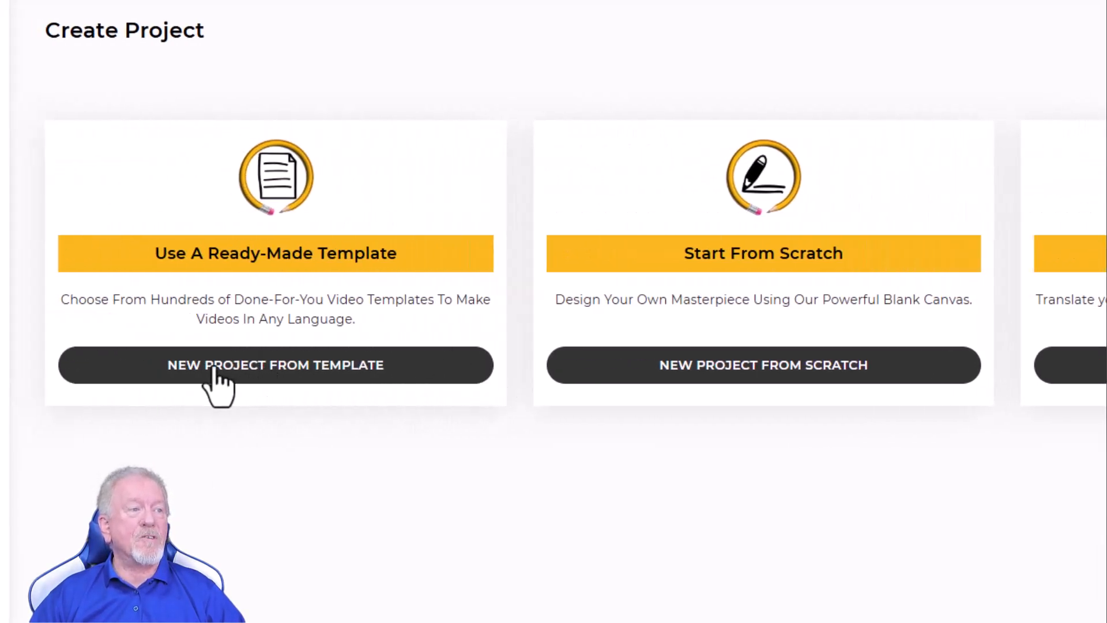
pyautogui.click(275, 372)
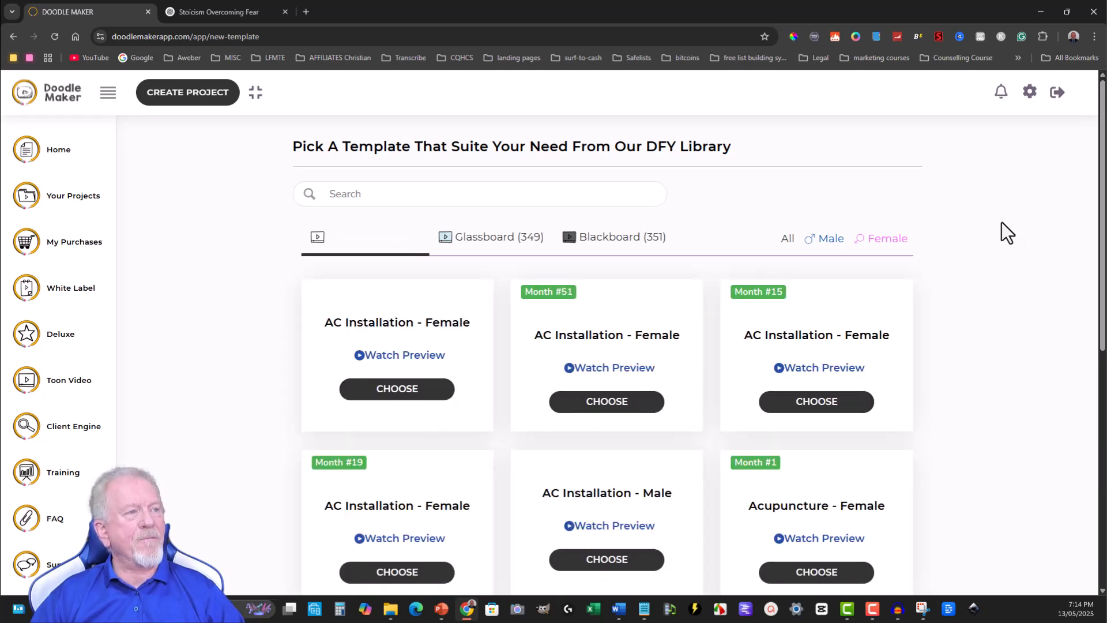
pyautogui.scroll(-5, 985, 240)
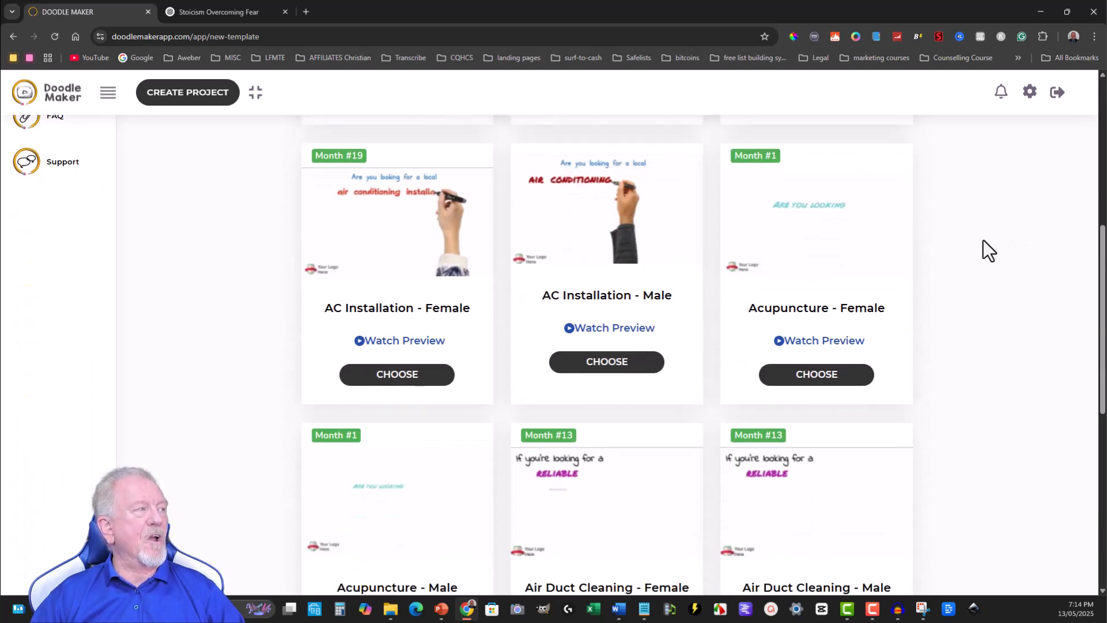
pyautogui.scroll(-8, 983, 240)
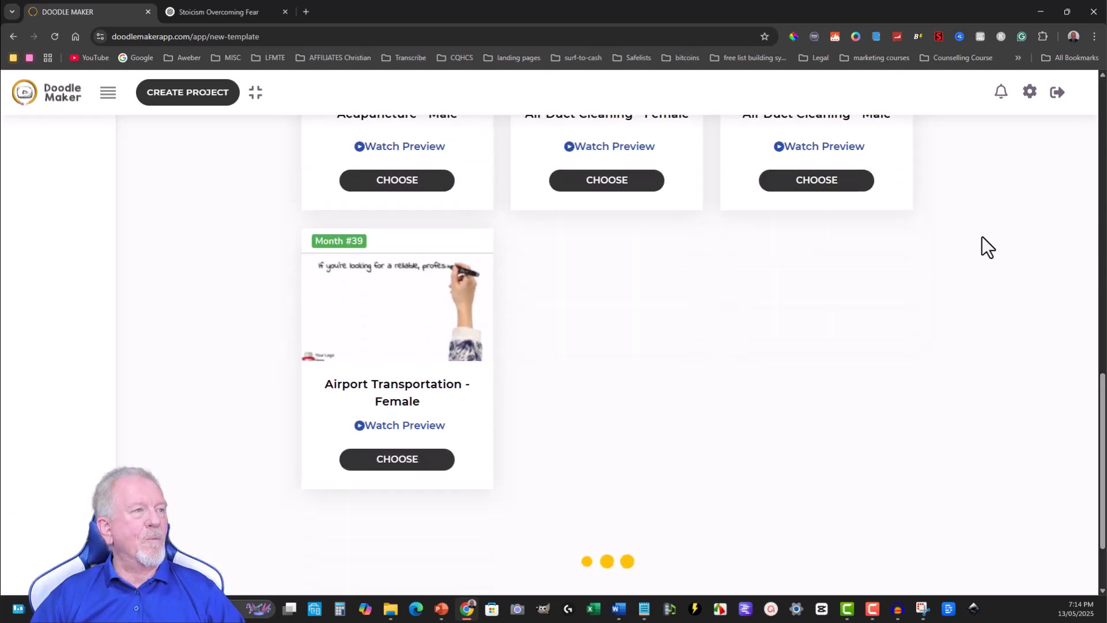
pyautogui.scroll(15, 981, 236)
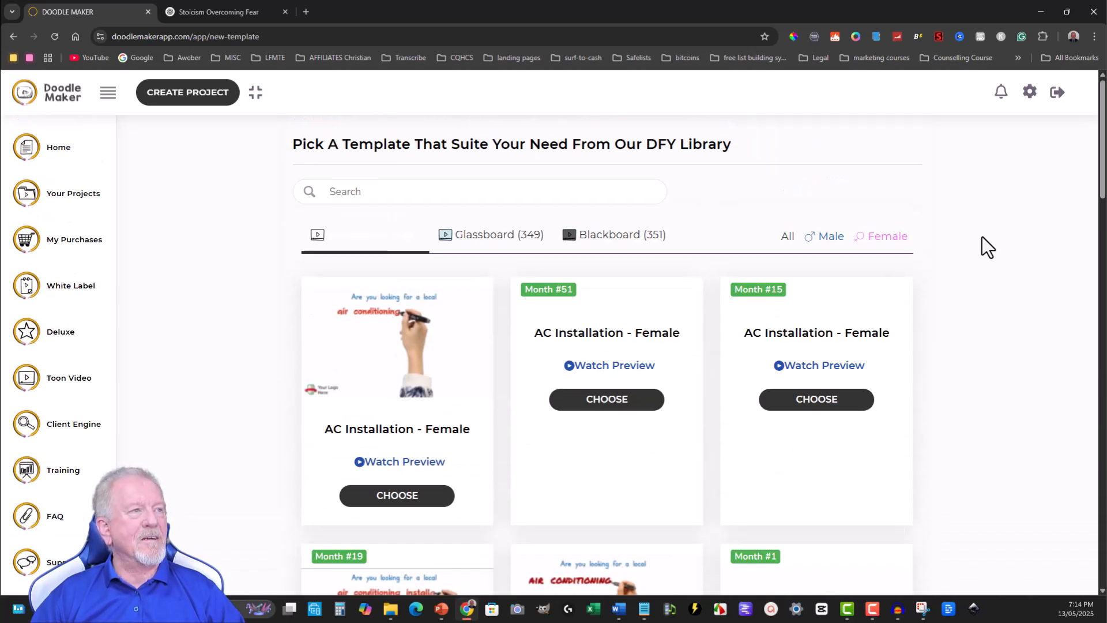
pyautogui.scroll(-14, 981, 236)
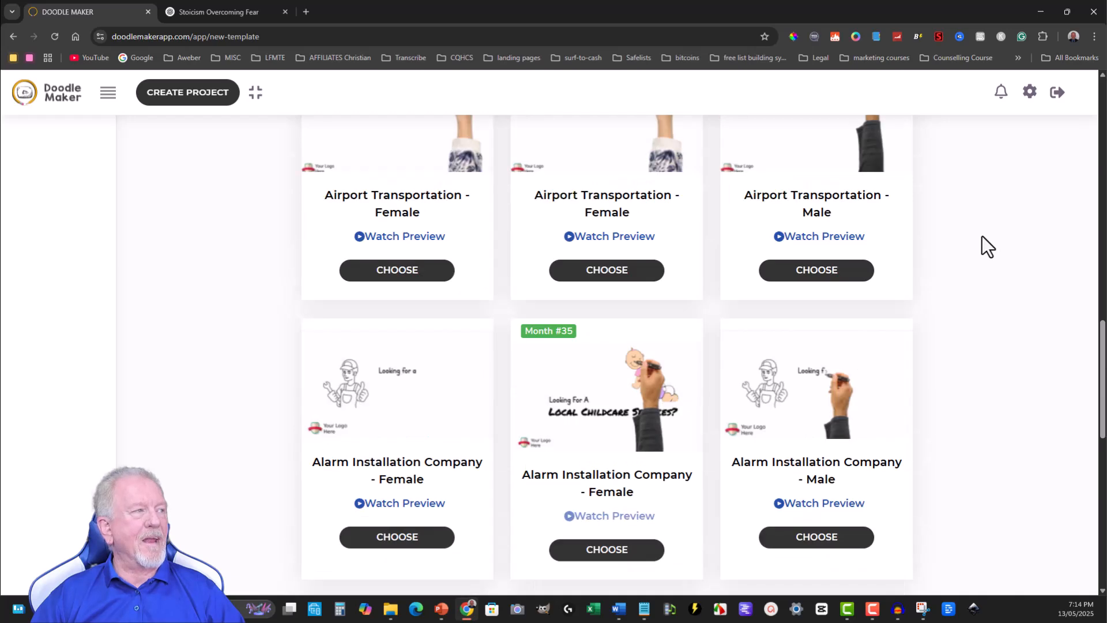
pyautogui.scroll(-13, 982, 237)
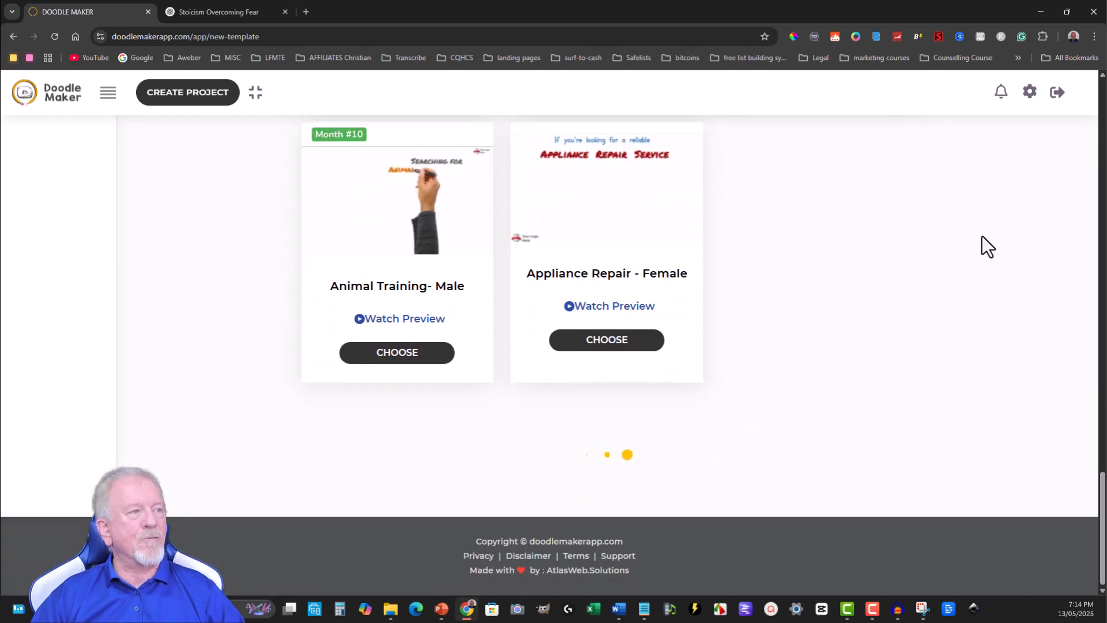
pyautogui.scroll(-13, 988, 247)
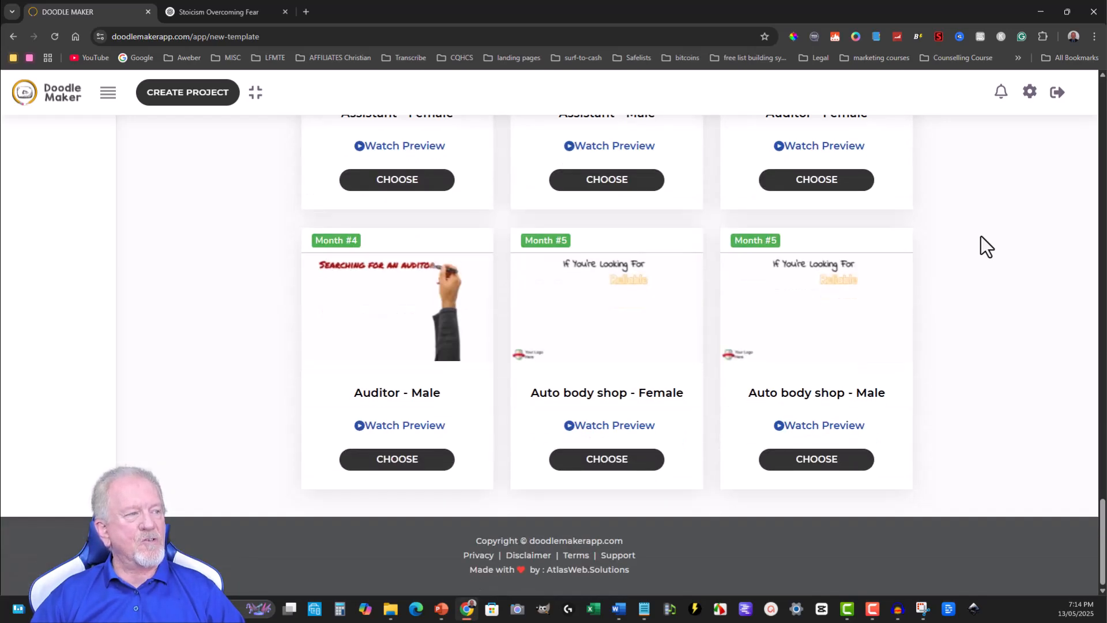
pyautogui.scroll(-8, 986, 246)
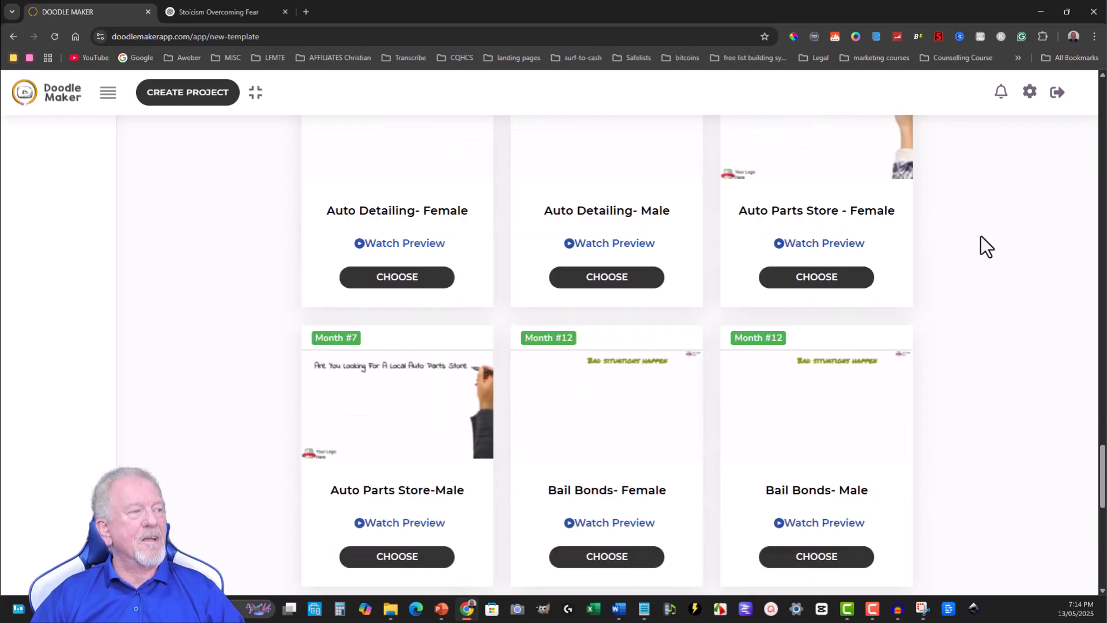
pyautogui.scroll(-8, 981, 237)
pyautogui.moveTo(1100, 544); pyautogui.dragTo(1077, 93)
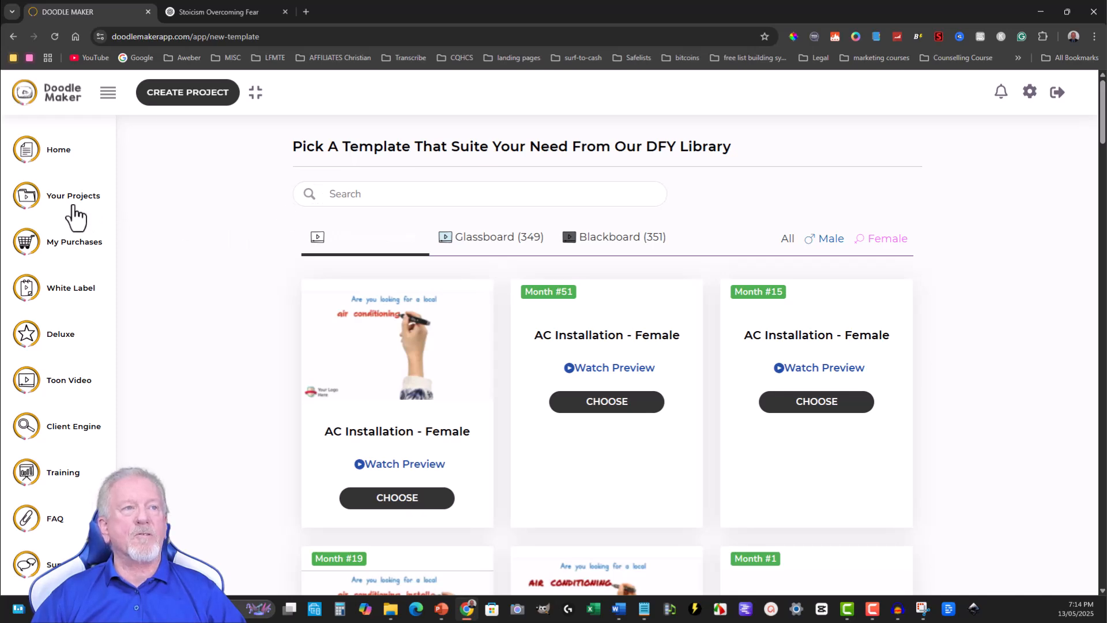
# - Create a new project from scratch and title it "Conquer Fear WIth Stoicism"
pyautogui.click(171, 93)
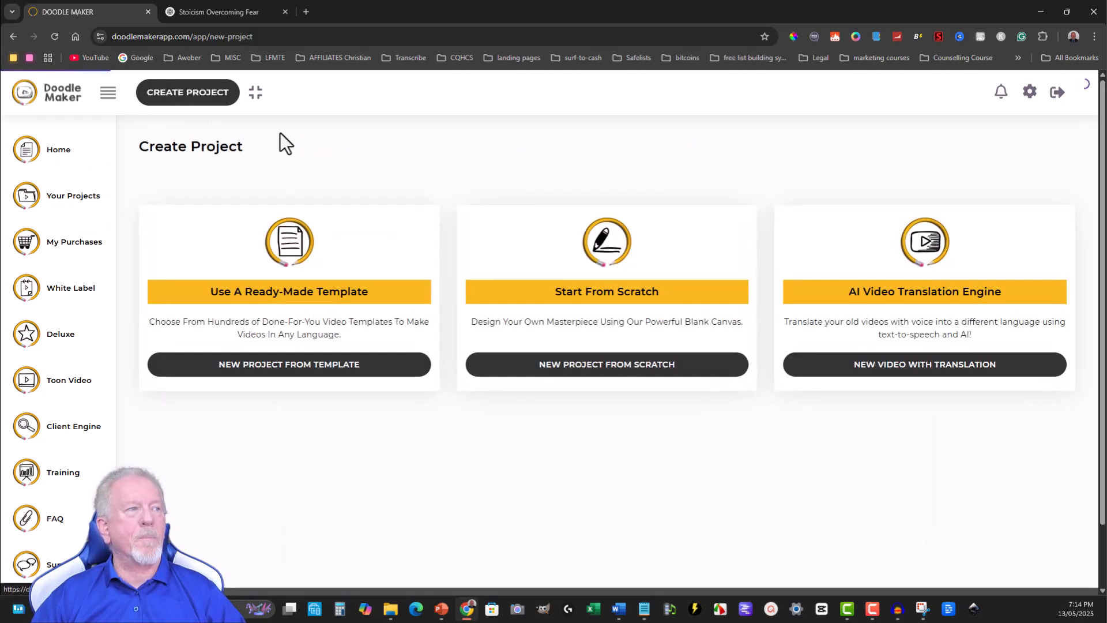
pyautogui.click(620, 372)
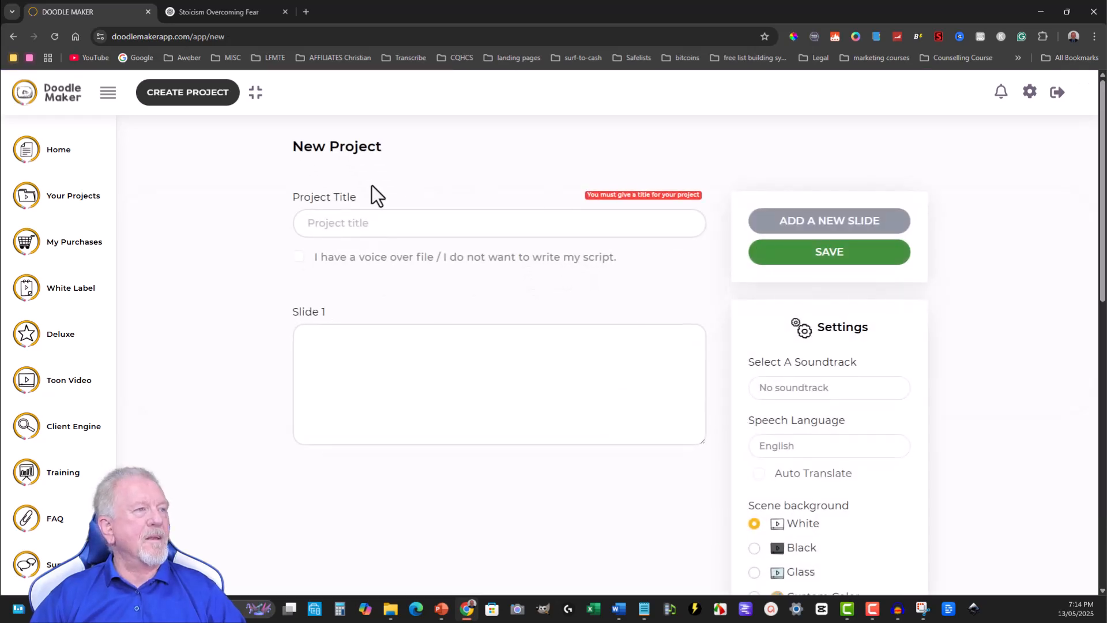
pyautogui.click(346, 223)
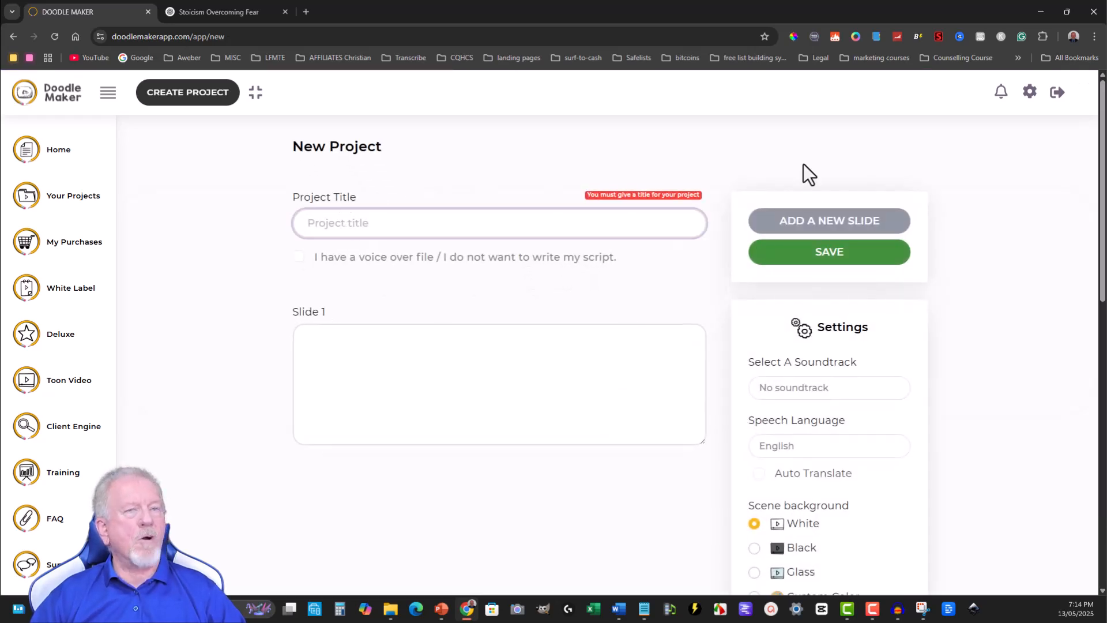
pyautogui.write('Conquer Fear WIth Stoicism')
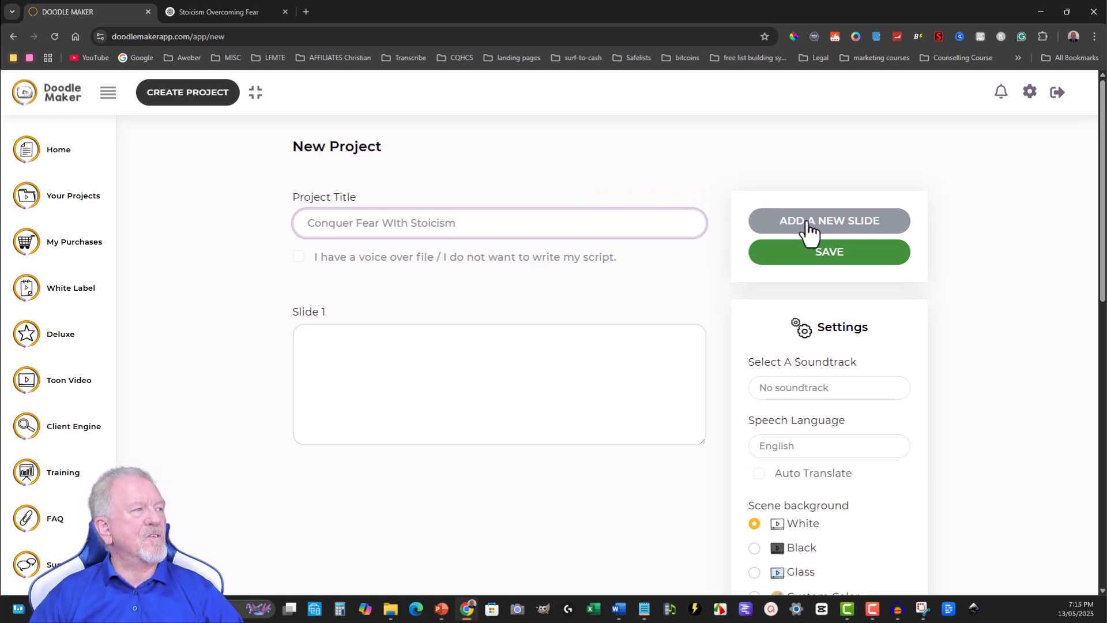
# - Add empty slides to the project up to the maximum of 20 and dismiss the notifications
pyautogui.scroll(-6, 317, 335)
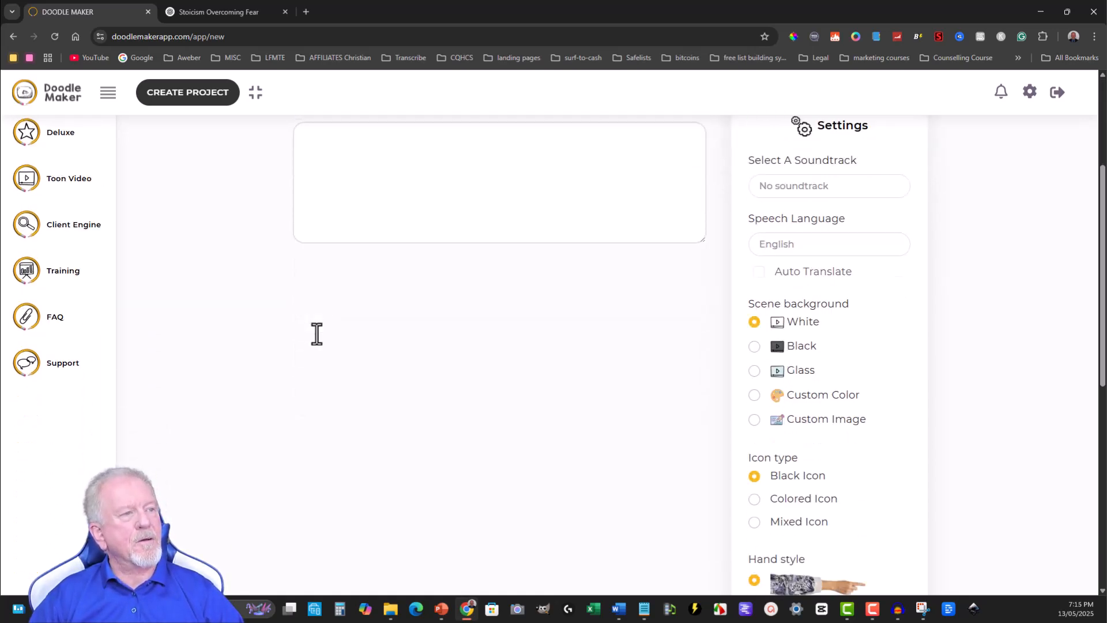
pyautogui.scroll(6, 316, 332)
pyautogui.scroll(-1, 440, 302)
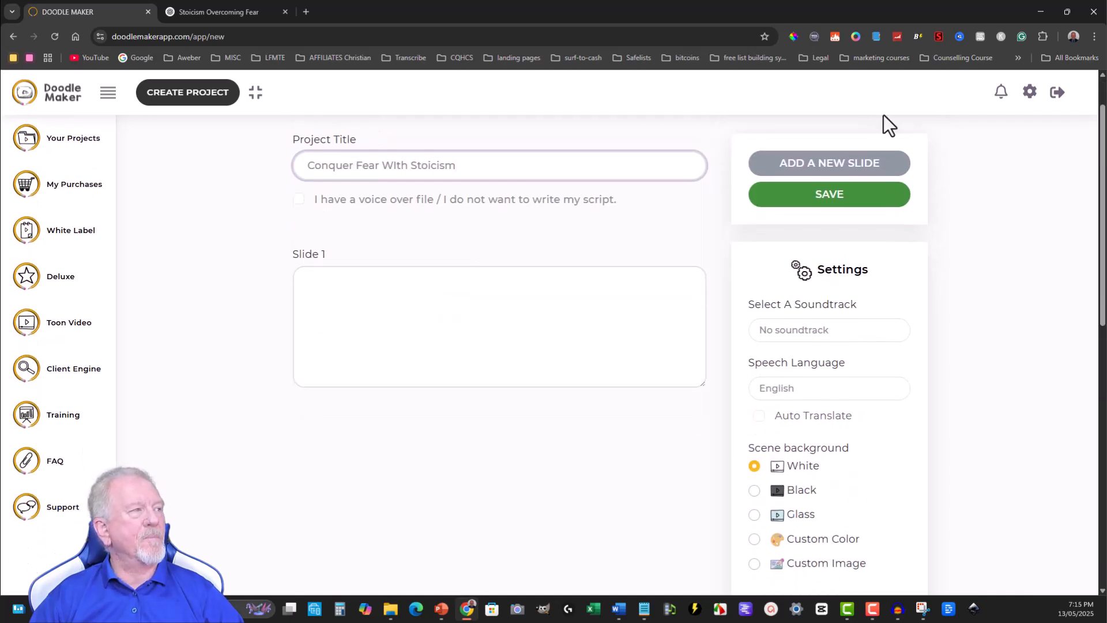
pyautogui.click(824, 167)
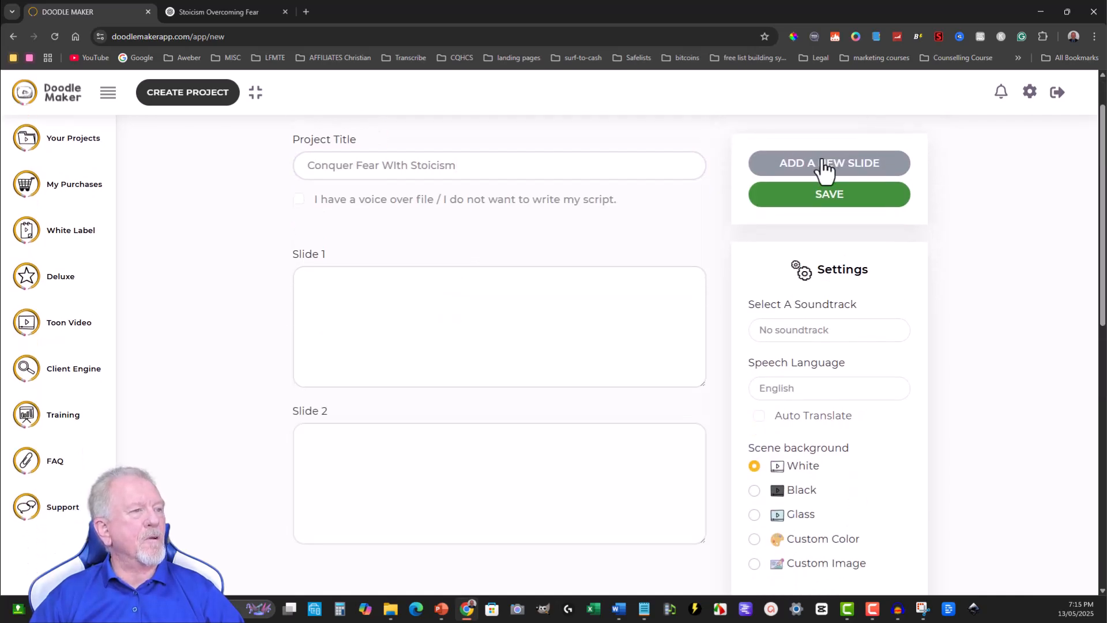
pyautogui.click(825, 167)
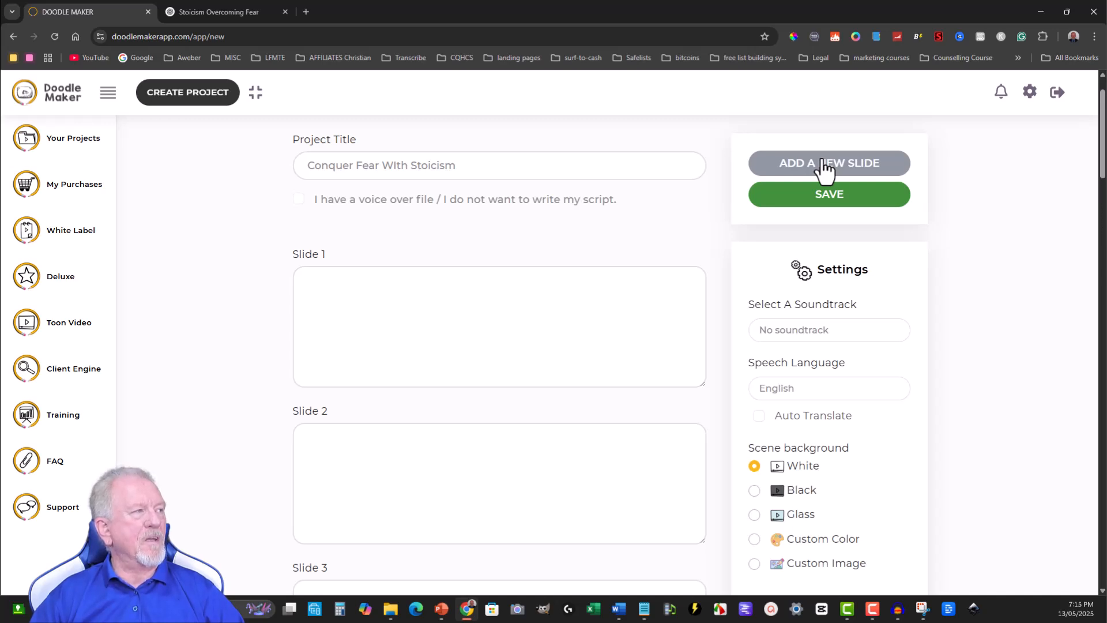
pyautogui.doubleClick(825, 168)
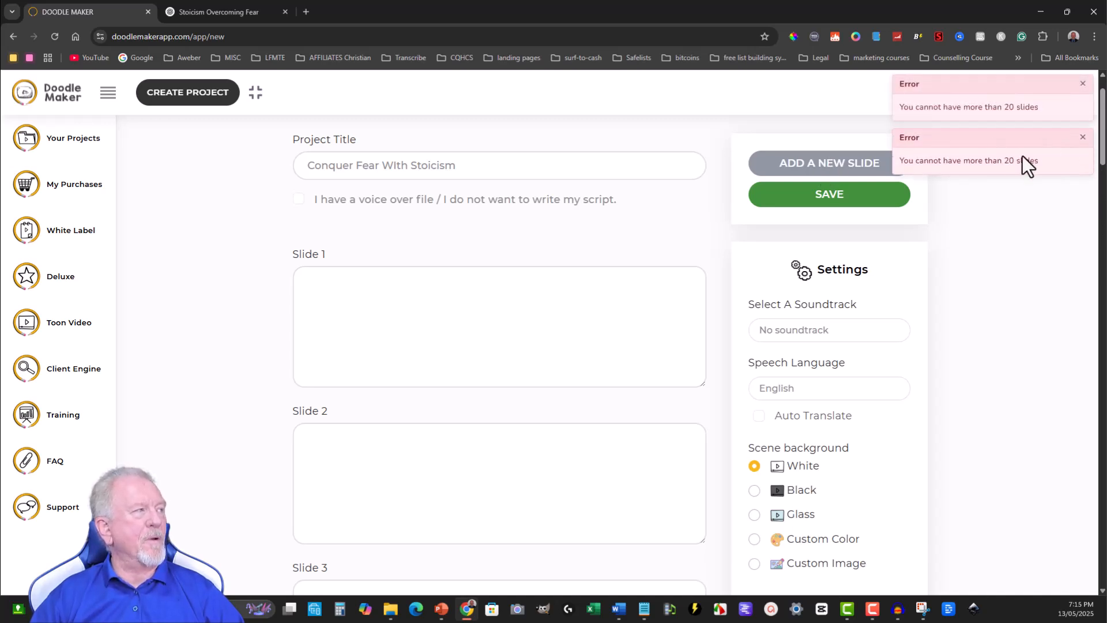
pyautogui.click(1083, 139)
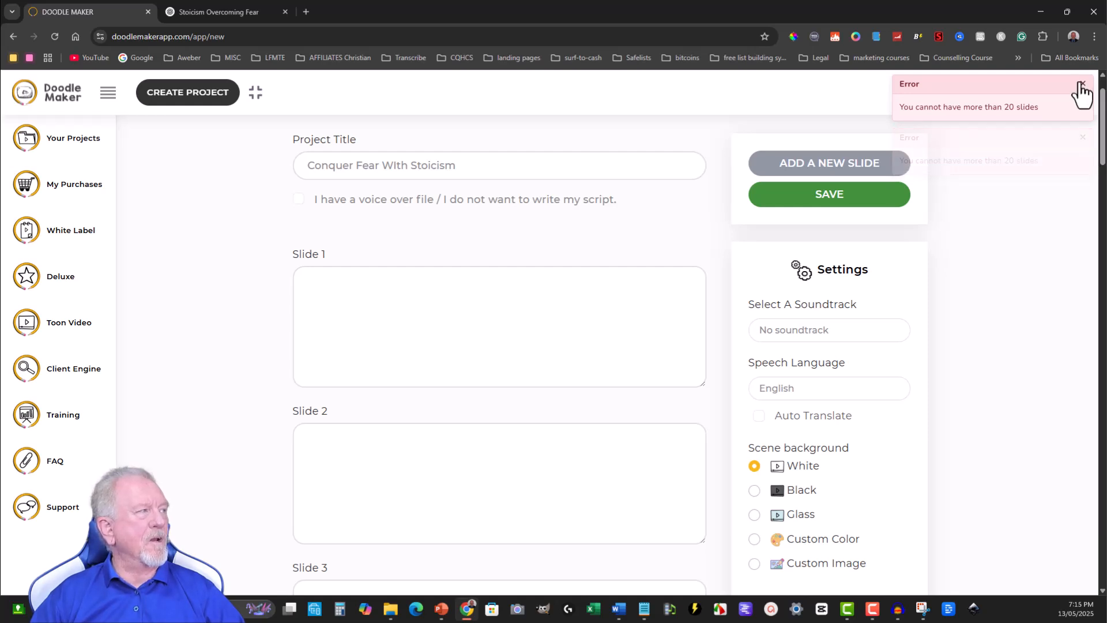
pyautogui.click(1082, 84)
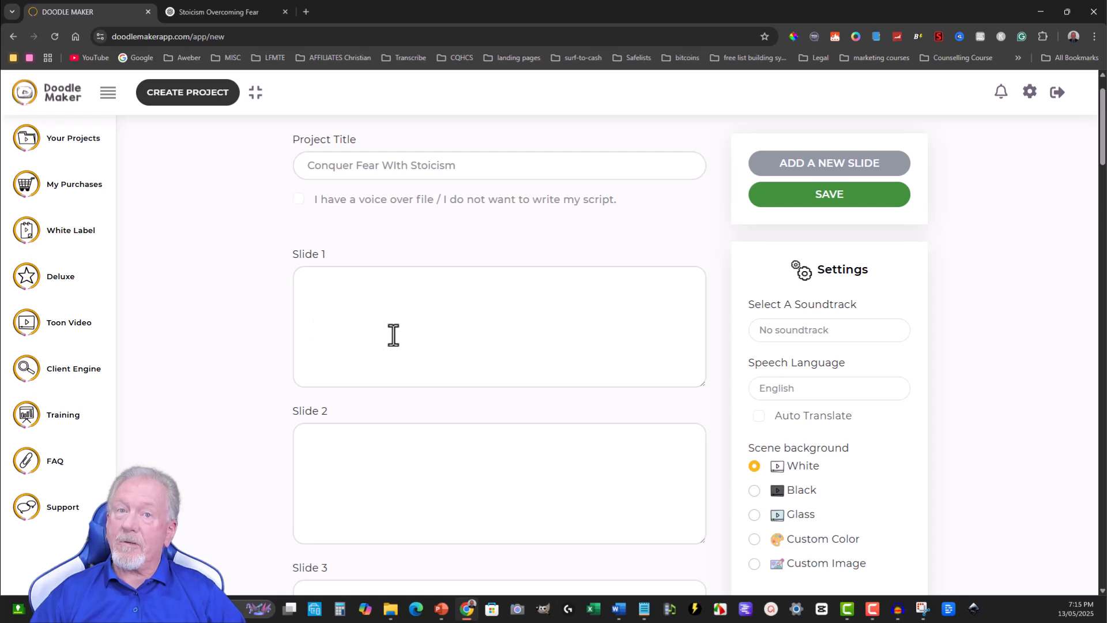
# - Set the hand style to the light-skinned hand with the white sleeve
pyautogui.scroll(-10, 383, 314)
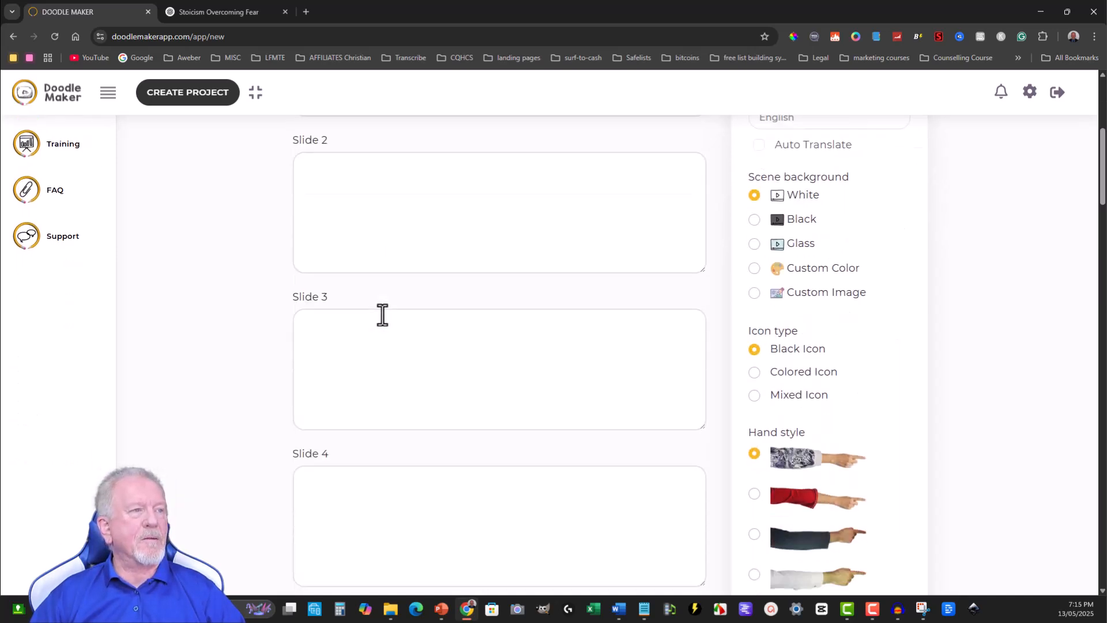
pyautogui.scroll(3, 381, 314)
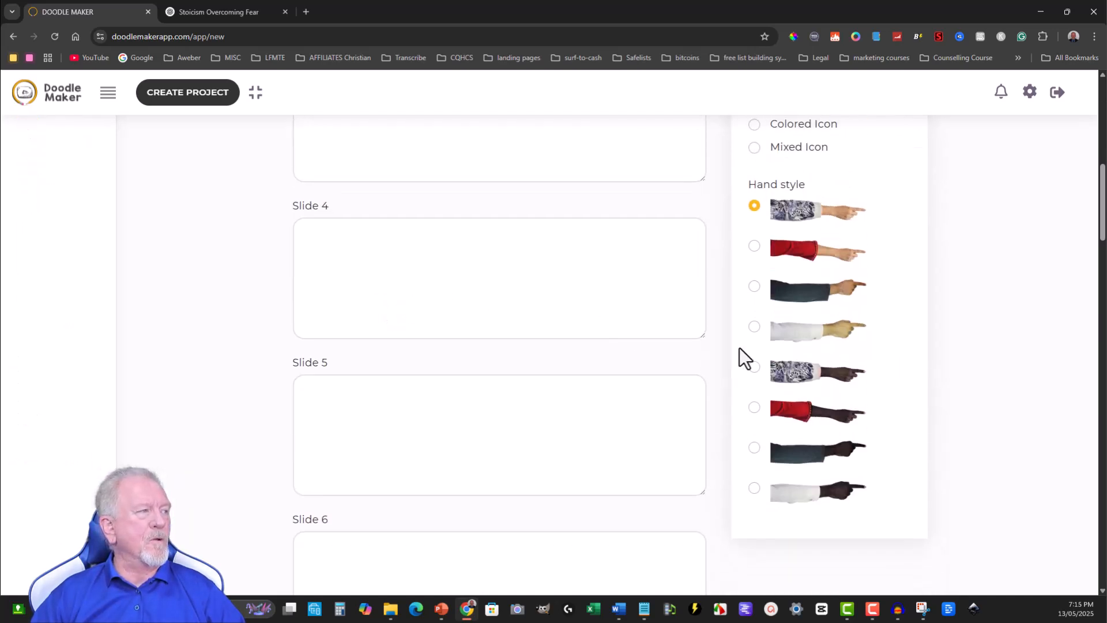
pyautogui.click(753, 328)
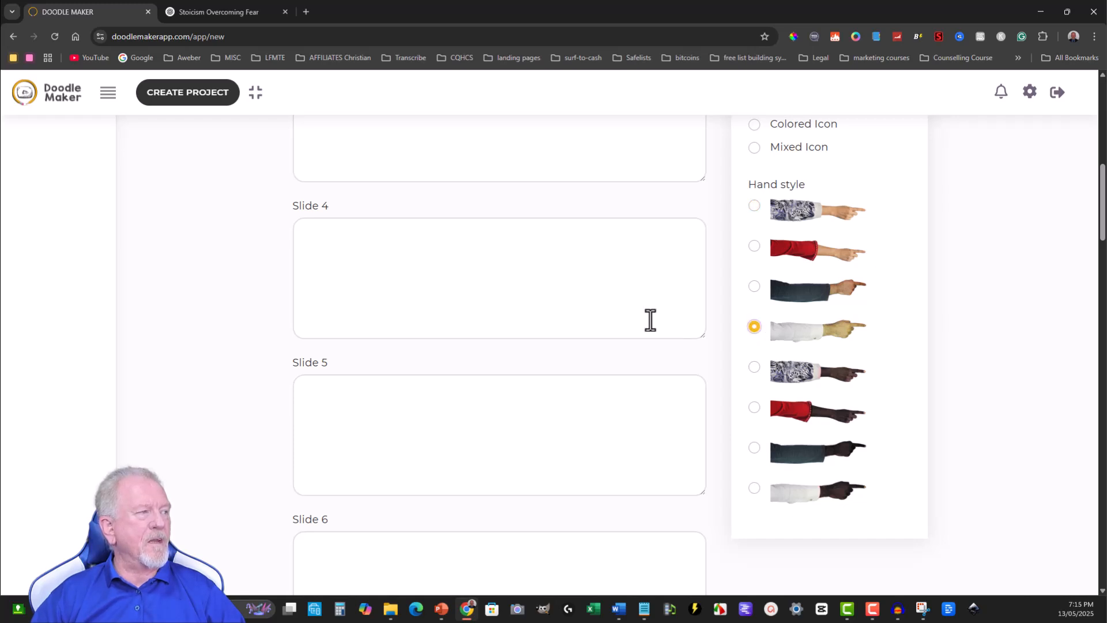
pyautogui.scroll(2, 801, 358)
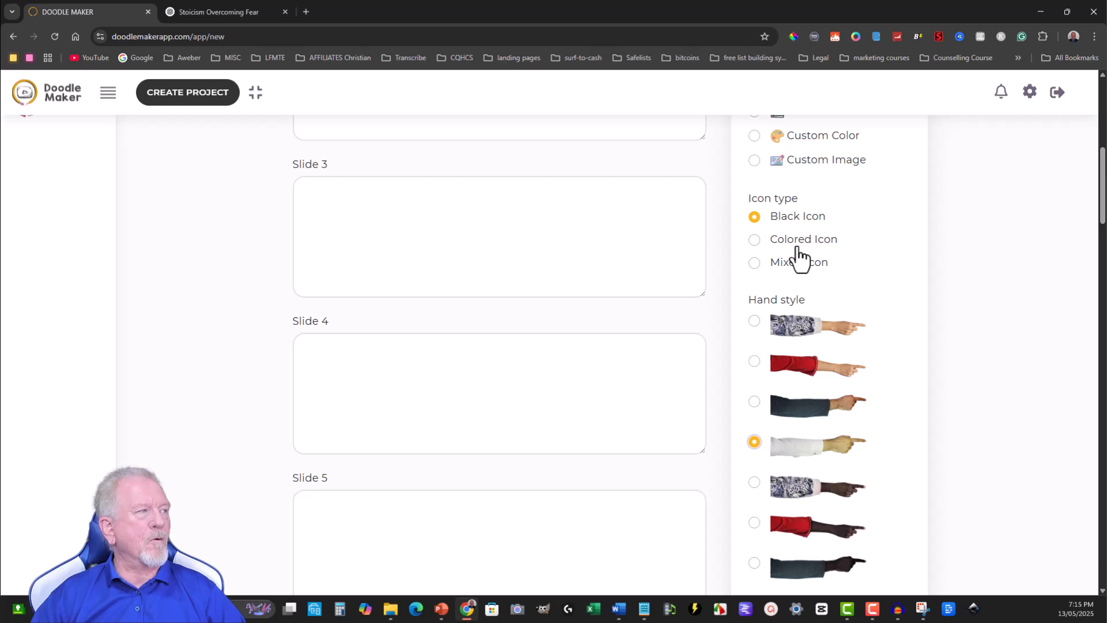
pyautogui.scroll(2, 792, 242)
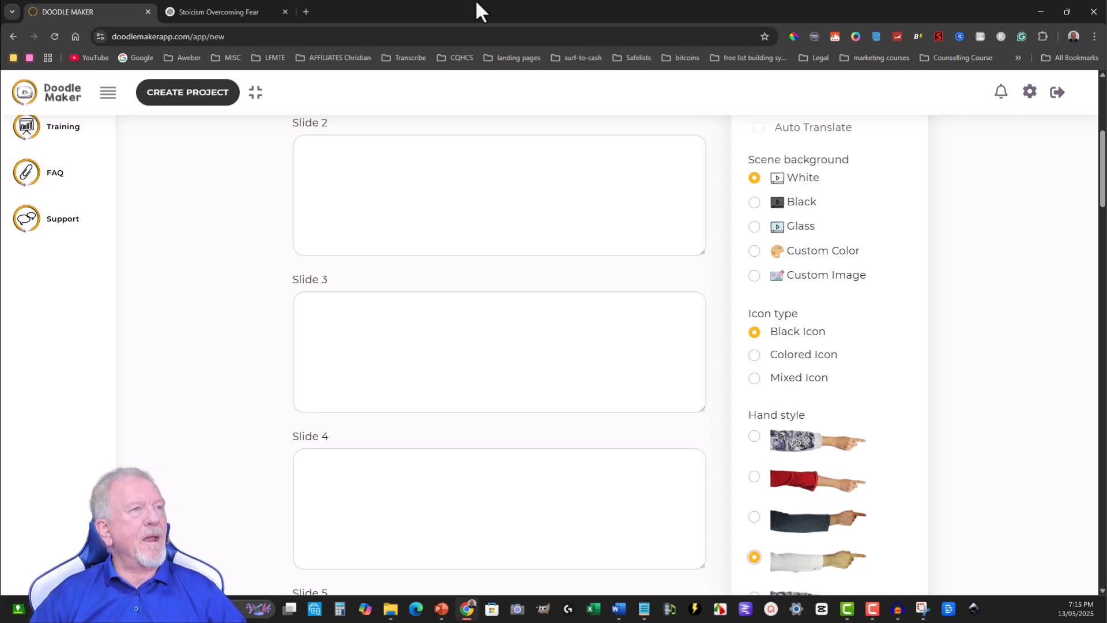
# - Switch to the ChatGPT script on Stoicism and fear, review it, and copy its bold opening greeting paragraph
pyautogui.click(206, 3)
pyautogui.scroll(3, 594, 288)
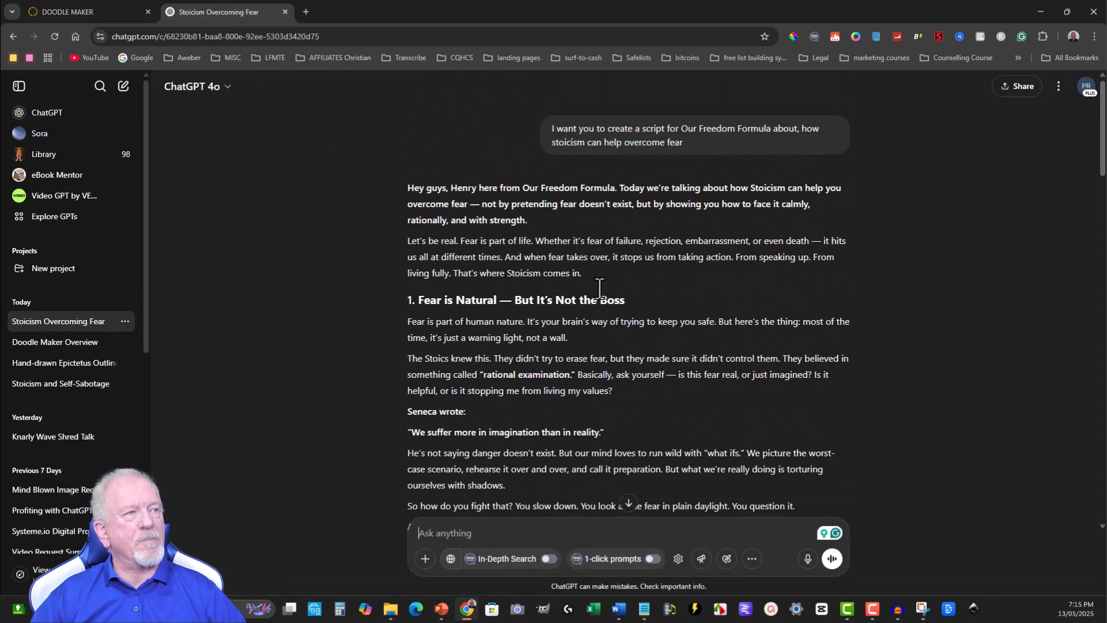
pyautogui.scroll(-9, 594, 285)
pyautogui.scroll(-20, 594, 279)
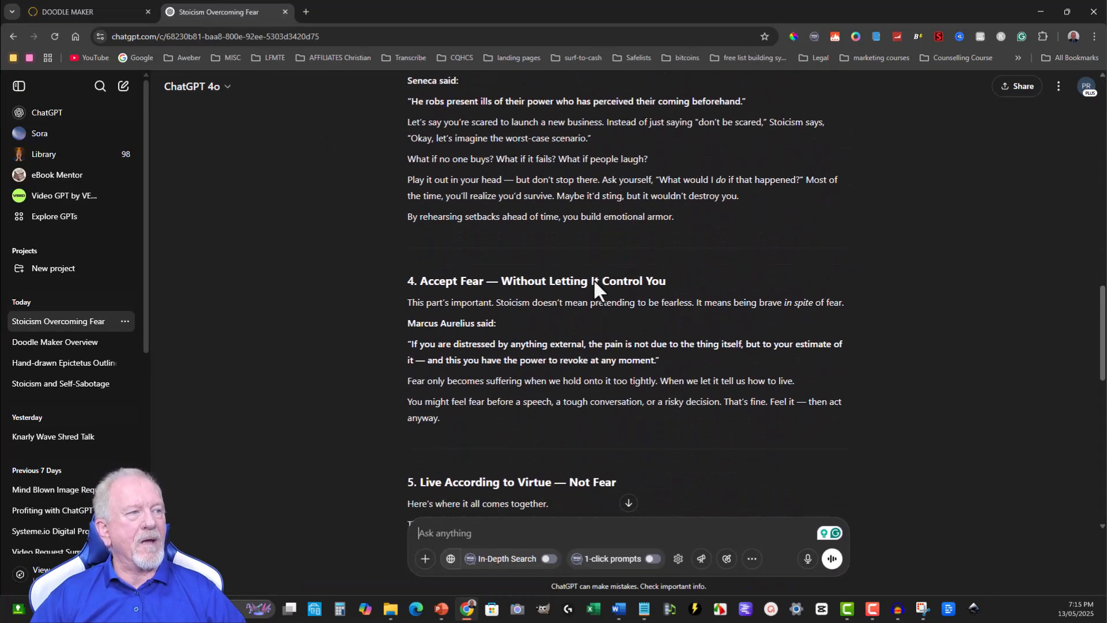
pyautogui.scroll(10, 595, 278)
pyautogui.scroll(15, 594, 281)
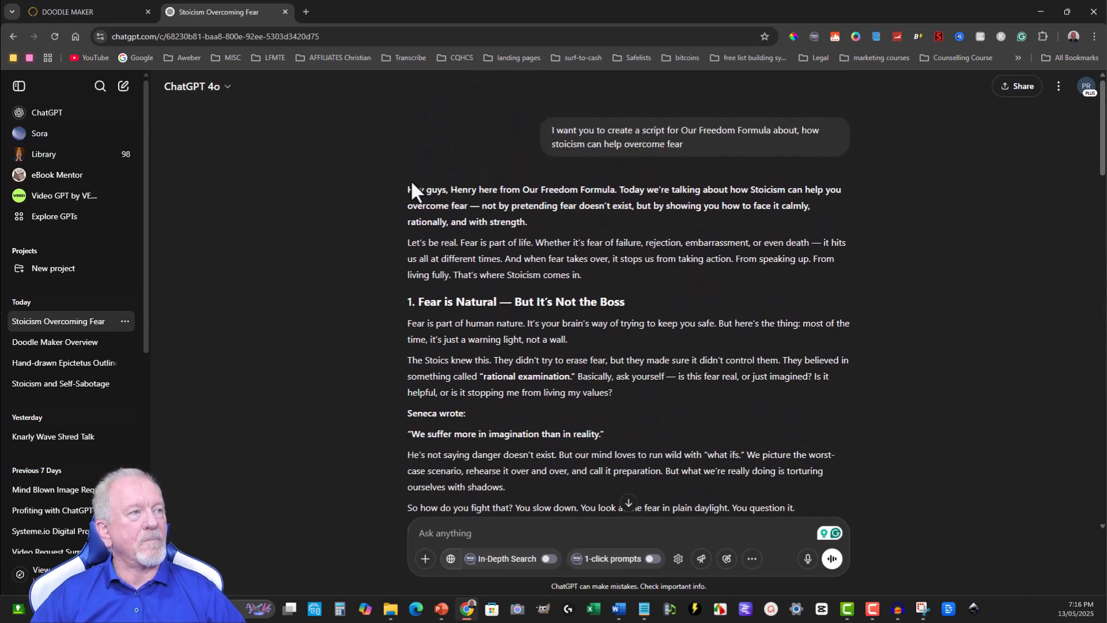
pyautogui.moveTo(407, 189); pyautogui.dragTo(532, 222)
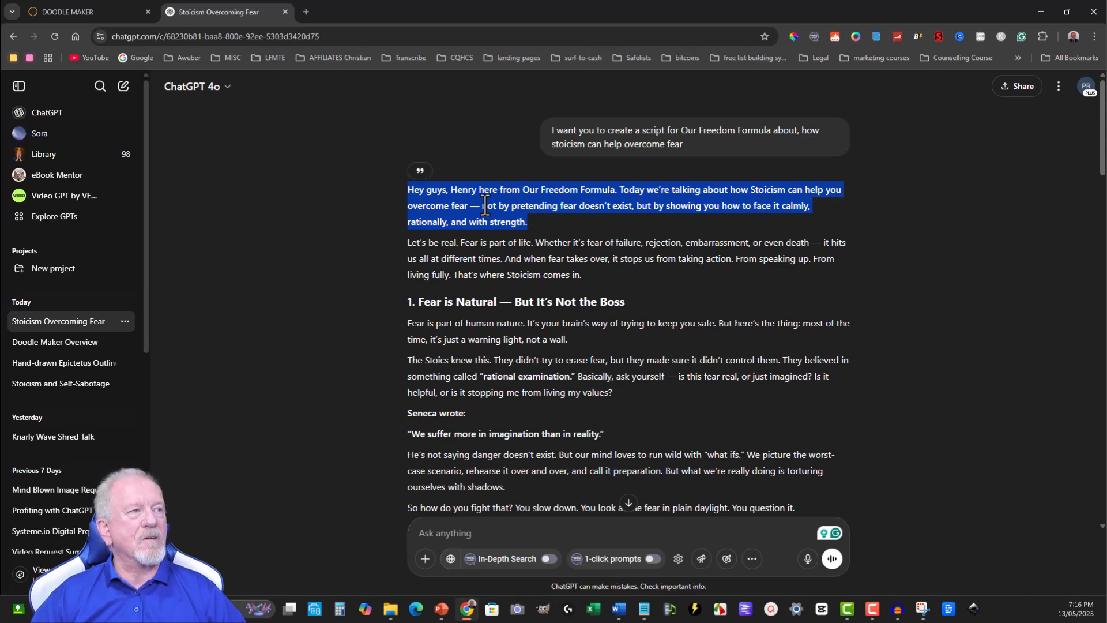
pyautogui.rightClick(506, 211)
pyautogui.click(514, 216)
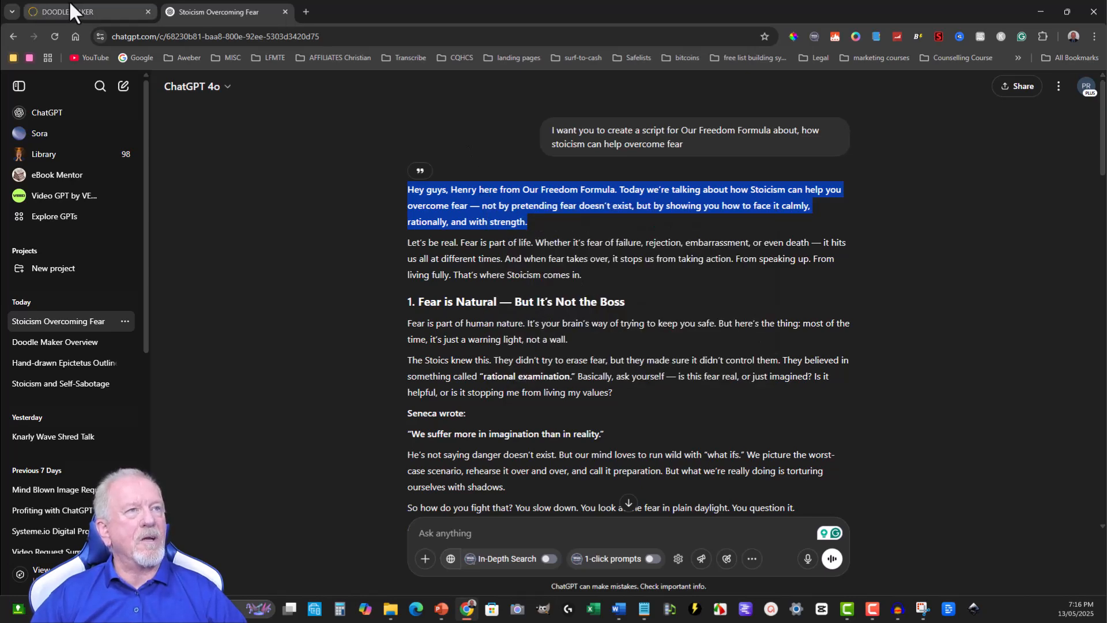
# - Return to the Doodle Maker project and paste the copied greeting paragraph into Slide 1
pyautogui.click(70, 7)
pyautogui.scroll(5, 358, 208)
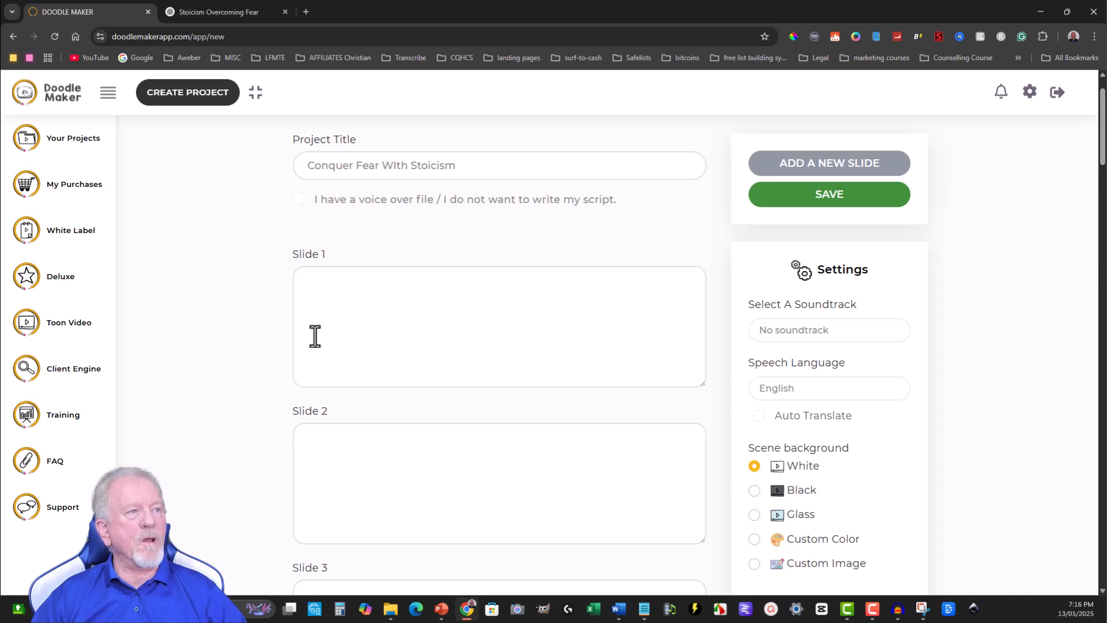
pyautogui.click(338, 290)
pyautogui.hotkey('ctrl', 'v')
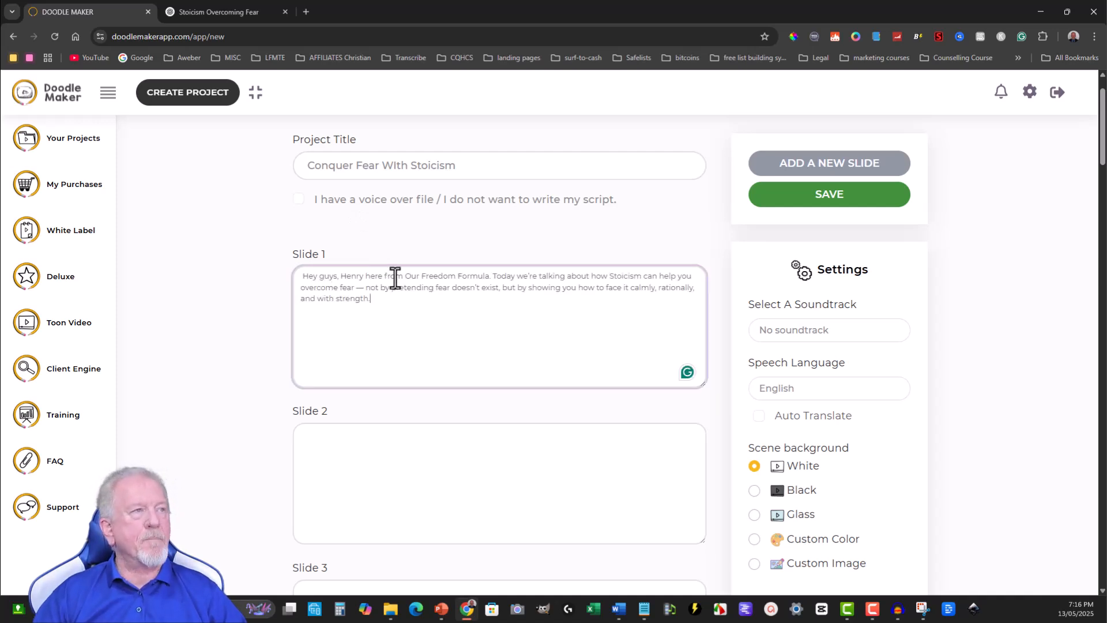
# - Copy the "Let's be real" paragraph from the ChatGPT script and paste it into Slide 2 of the Doodle Maker project
pyautogui.click(213, 11)
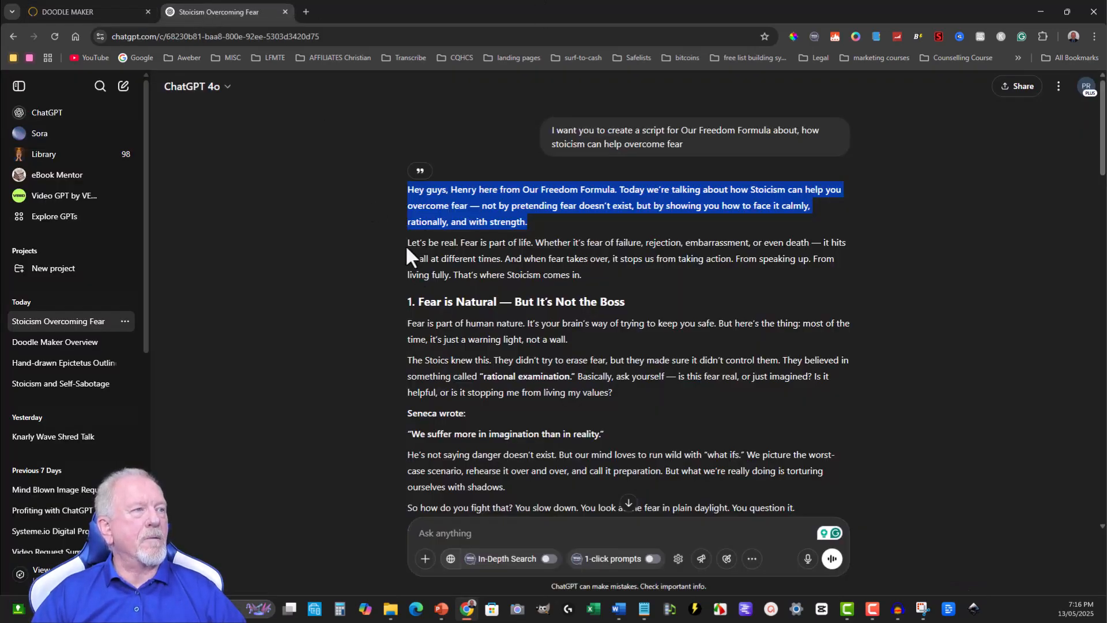
pyautogui.moveTo(407, 243); pyautogui.dragTo(594, 272)
pyautogui.rightClick(563, 272)
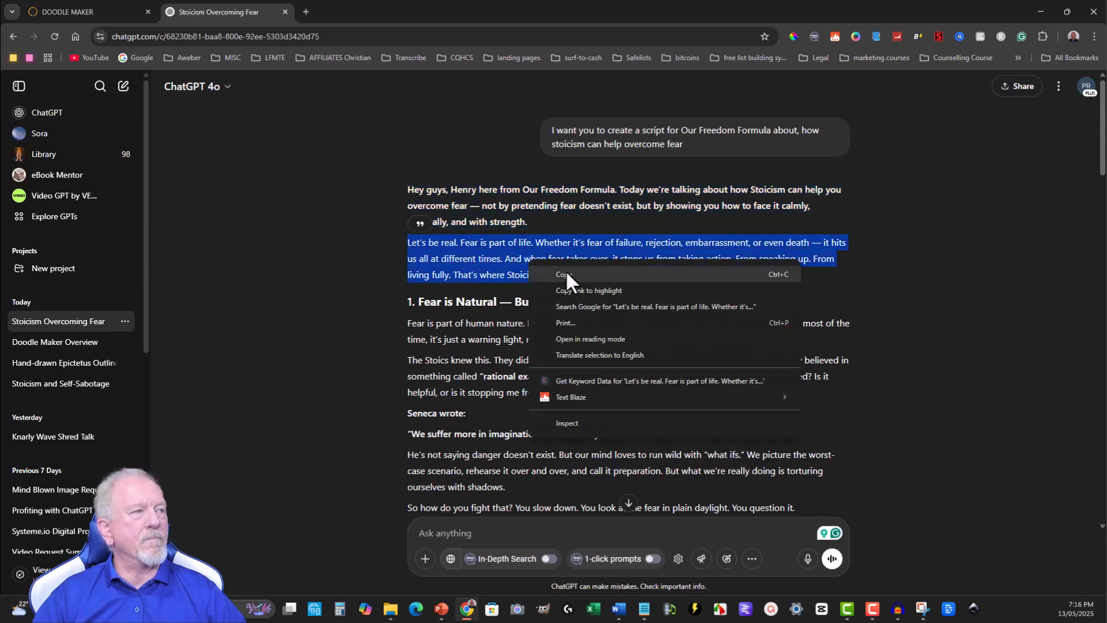
pyautogui.click(564, 274)
pyautogui.click(54, 10)
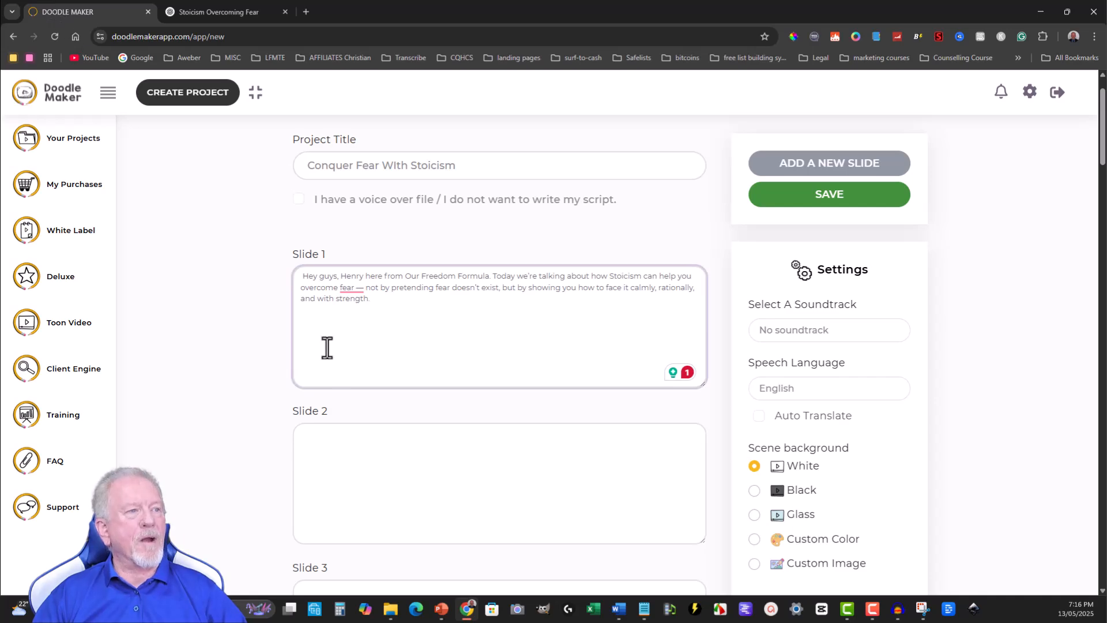
pyautogui.scroll(-1, 326, 399)
pyautogui.click(327, 386)
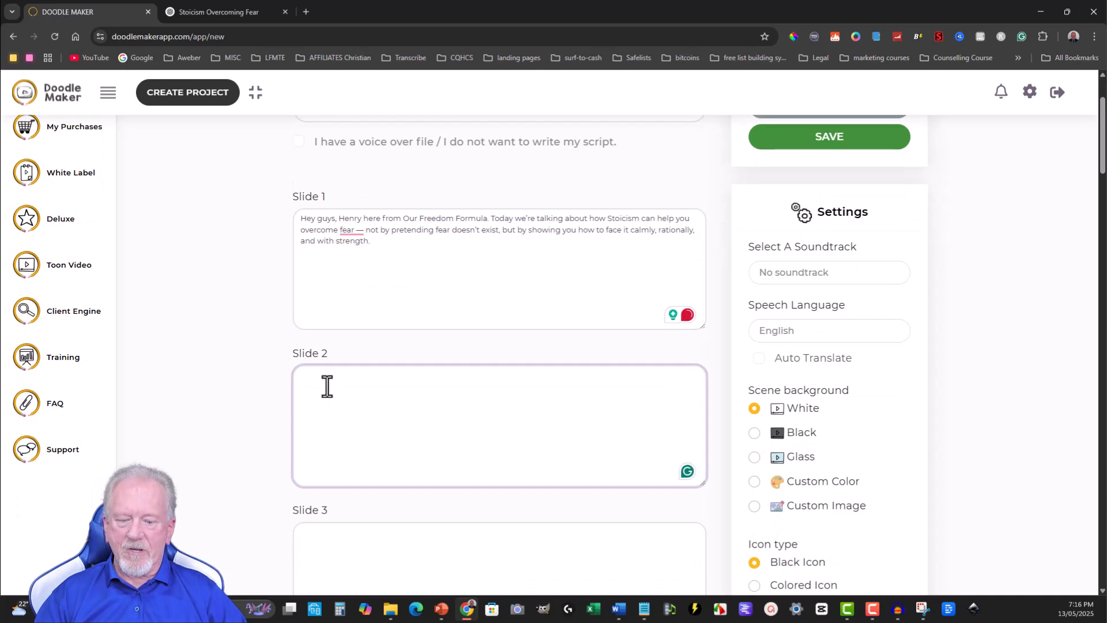
pyautogui.hotkey('ctrl', 'v')
# - Copy the "1. Fear is Natural — But It's Not the Boss" heading and its first paragraph from ChatGPT into Slide 3 in Doodle Maker
pyautogui.click(220, 11)
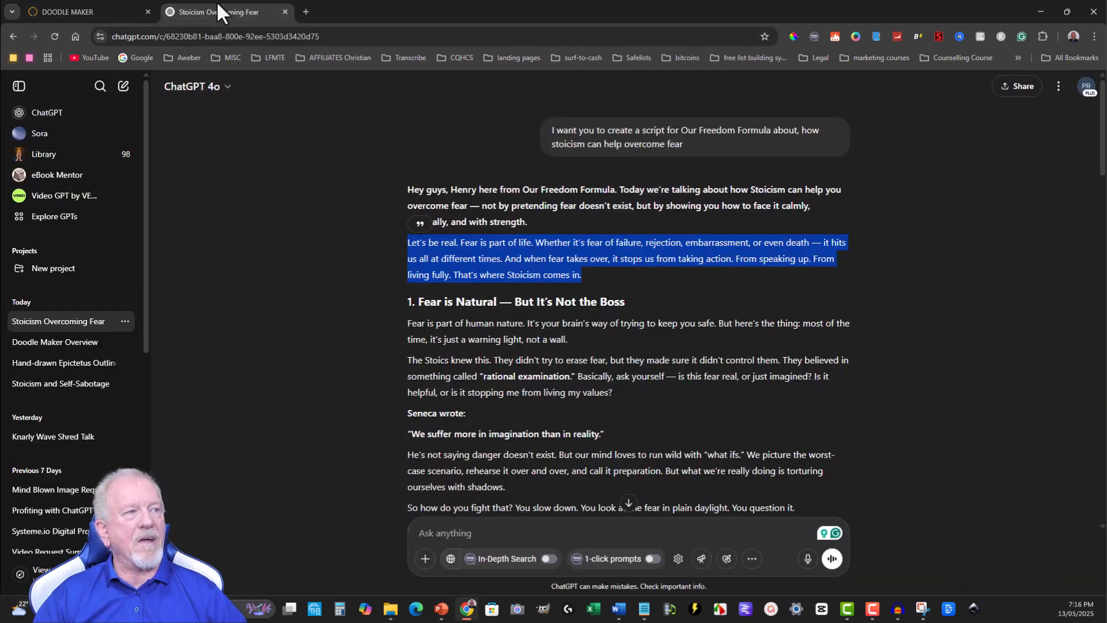
pyautogui.scroll(-3, 444, 205)
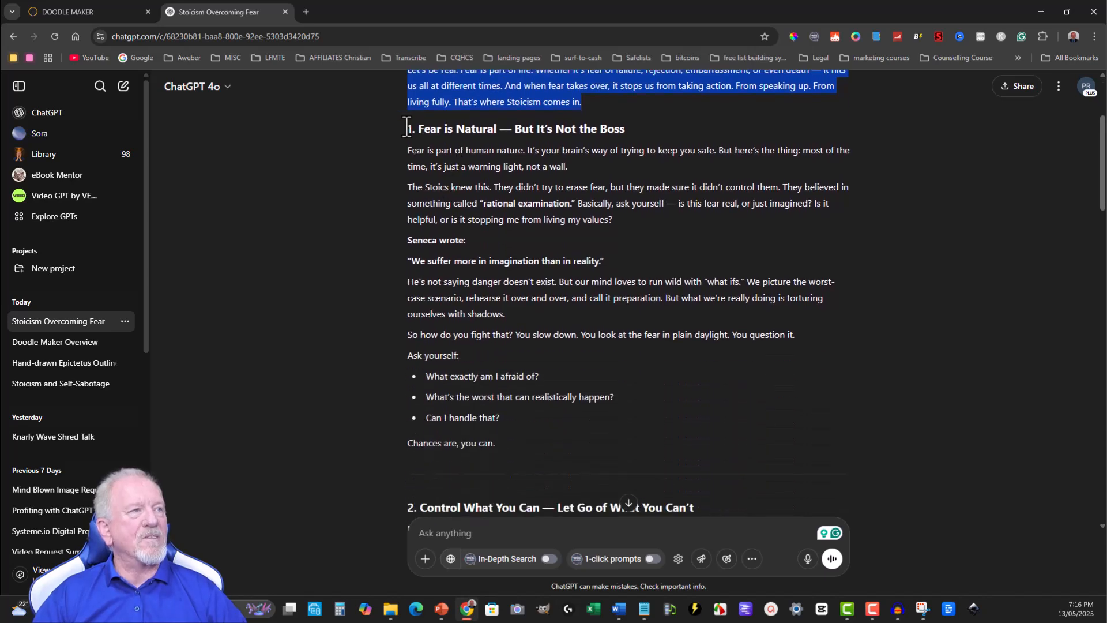
pyautogui.moveTo(409, 128); pyautogui.dragTo(580, 172)
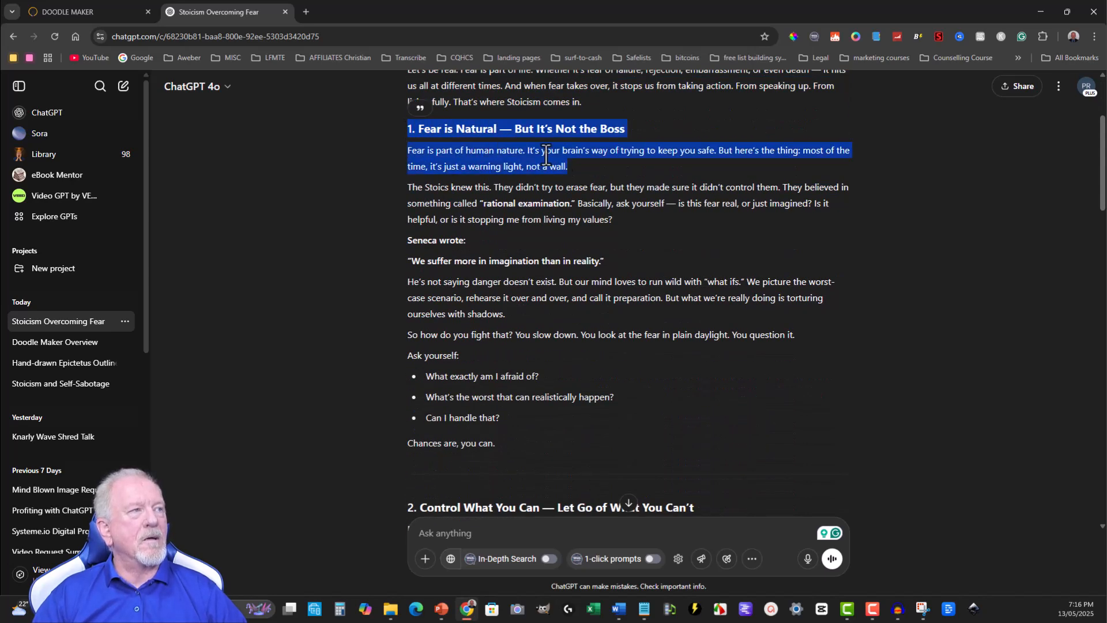
pyautogui.rightClick(563, 167)
pyautogui.click(580, 168)
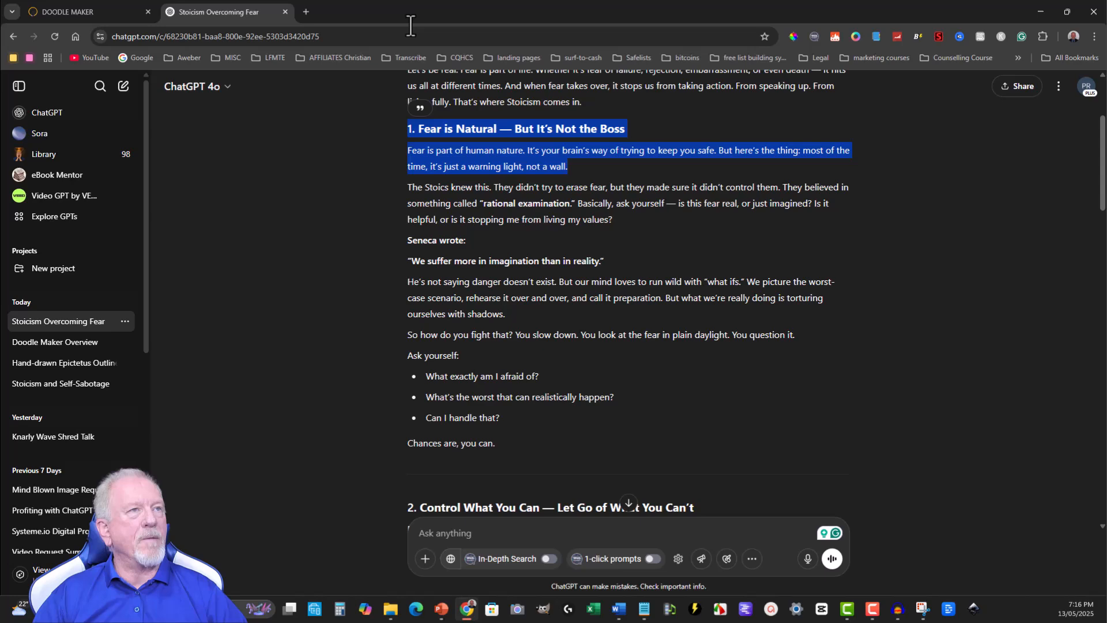
pyautogui.click(57, 7)
pyautogui.scroll(-3, 369, 404)
pyautogui.click(356, 373)
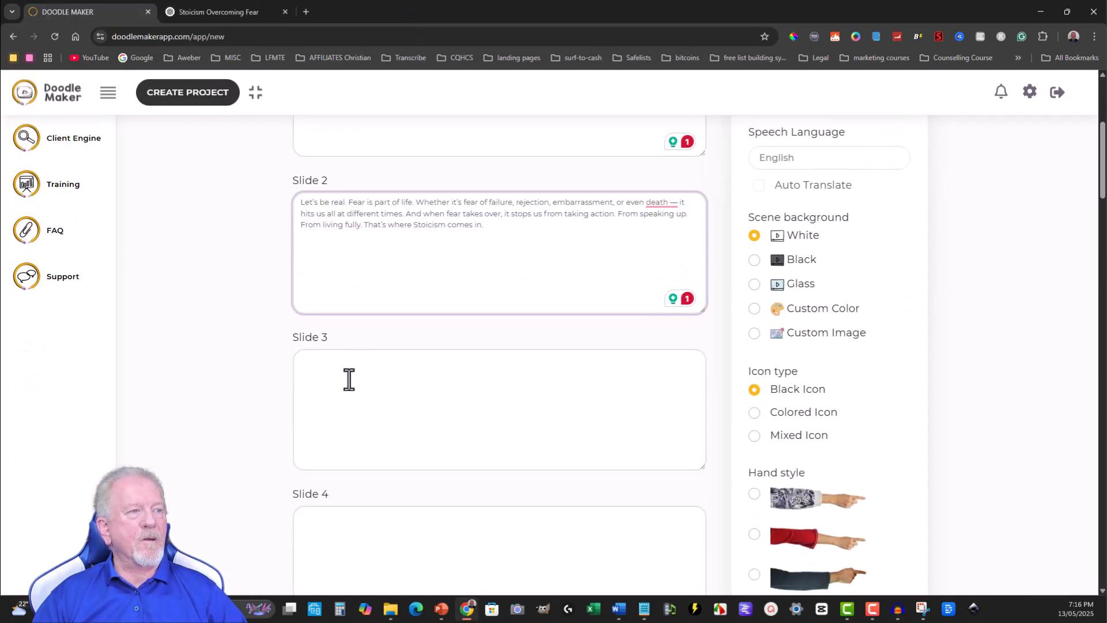
pyautogui.hotkey('ctrl', 'v')
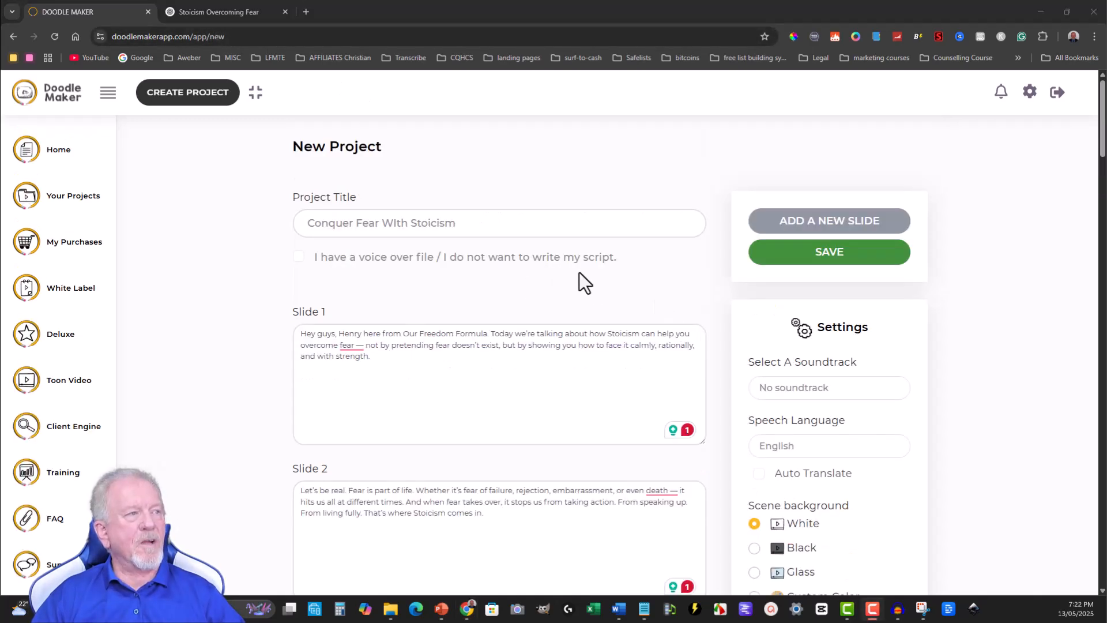
# - Review the script text in every slide of the project, from Slide 1 through Slide 20
pyautogui.scroll(-8, 579, 272)
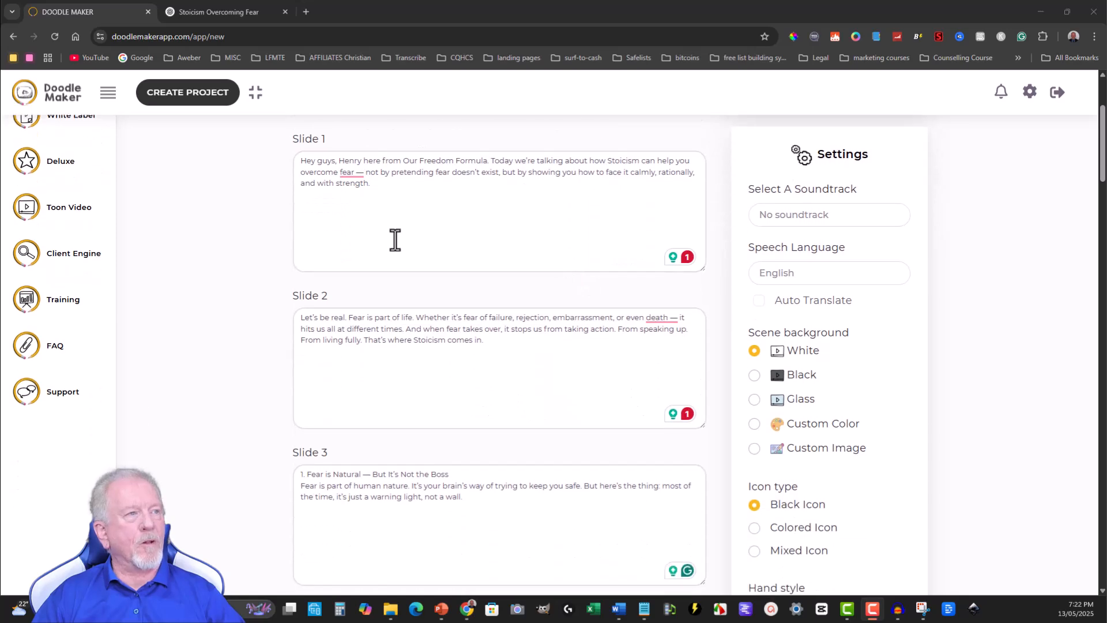
pyautogui.scroll(-9, 387, 245)
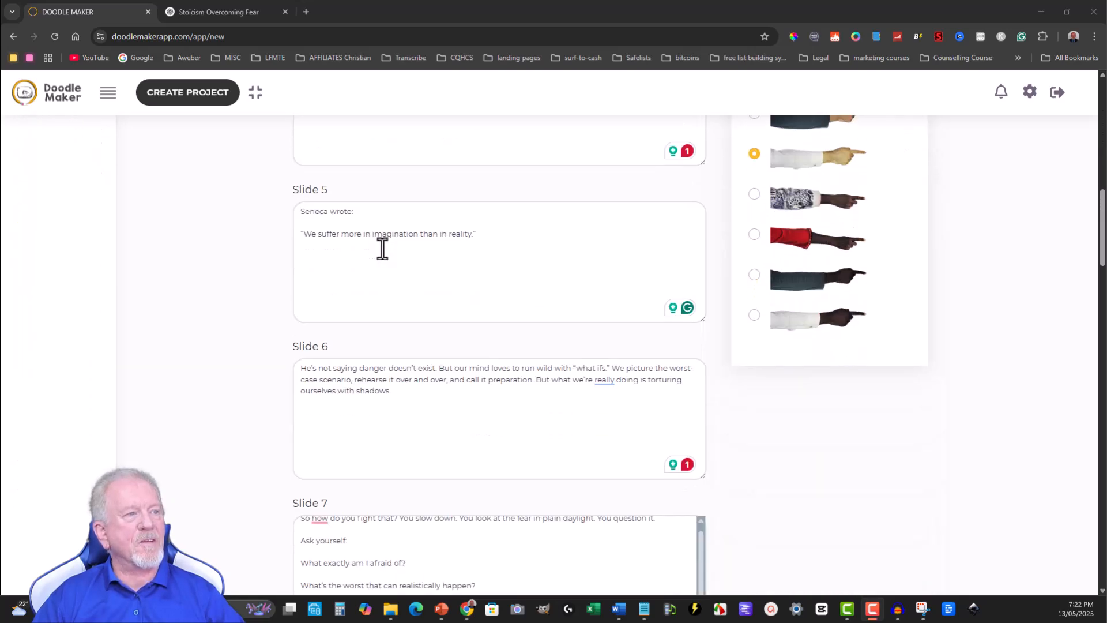
pyautogui.scroll(-1, 415, 314)
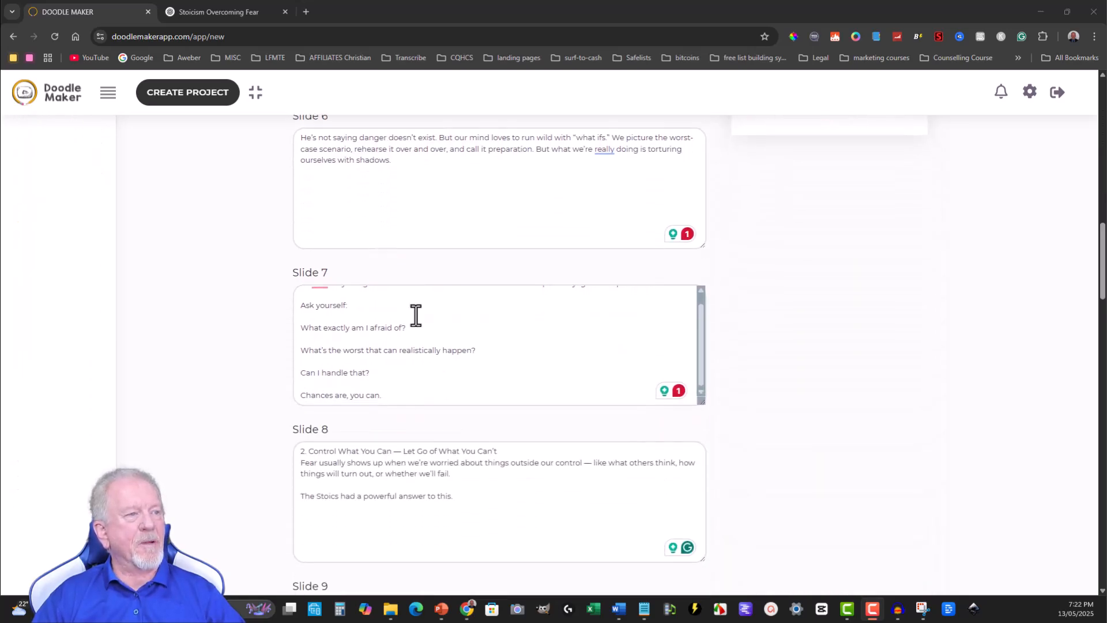
pyautogui.scroll(-2, 725, 297)
pyautogui.scroll(-6, 742, 297)
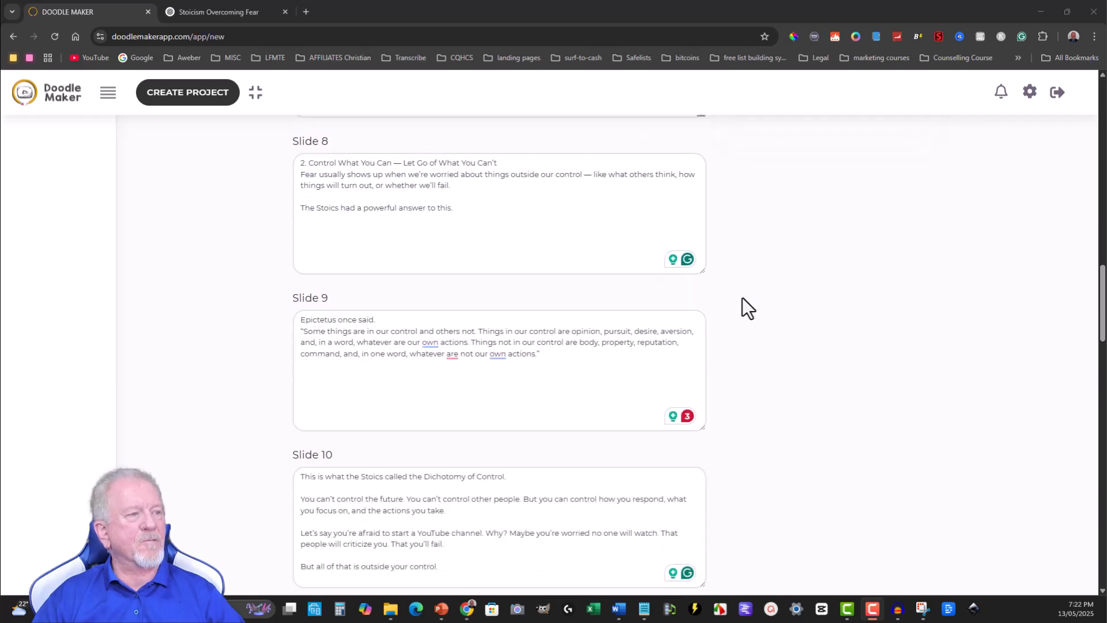
pyautogui.scroll(-7, 394, 346)
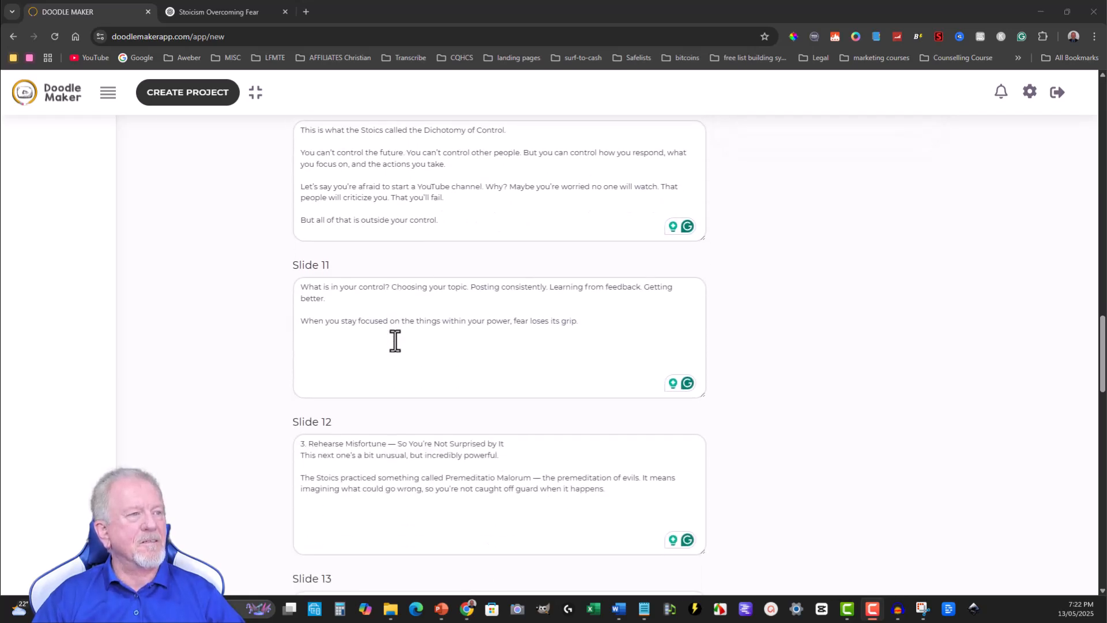
pyautogui.scroll(-6, 395, 340)
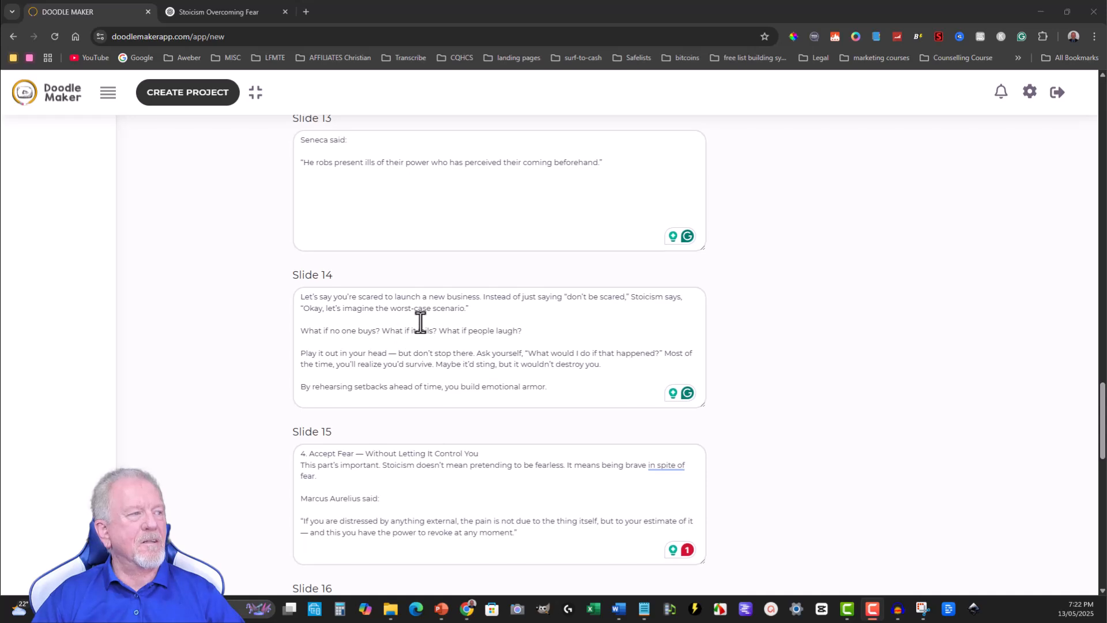
pyautogui.scroll(-7, 421, 323)
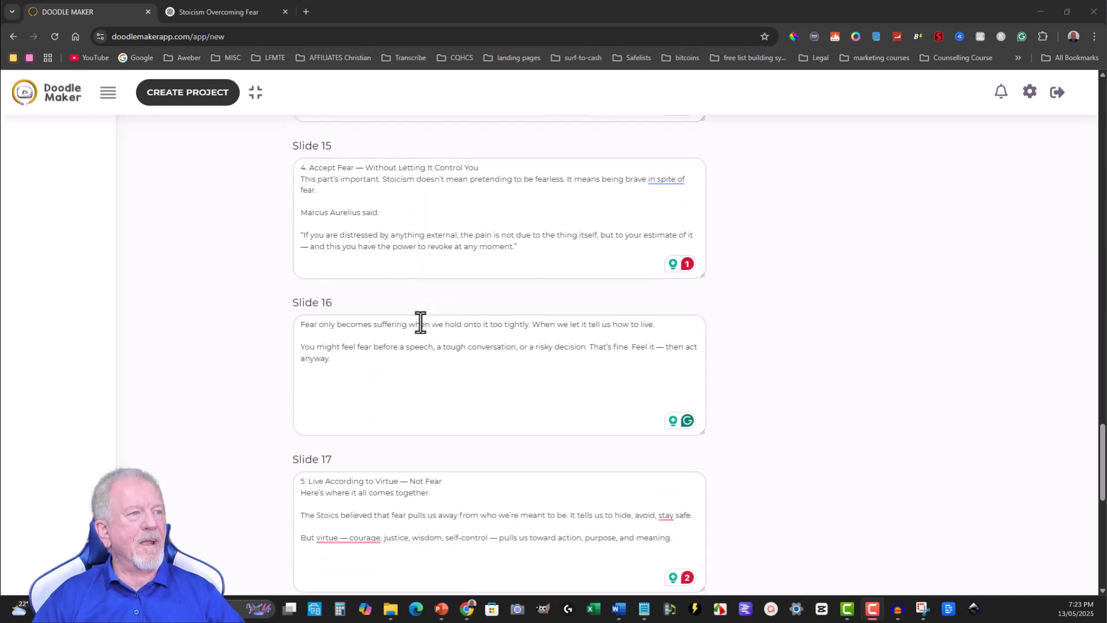
pyautogui.scroll(-8, 420, 327)
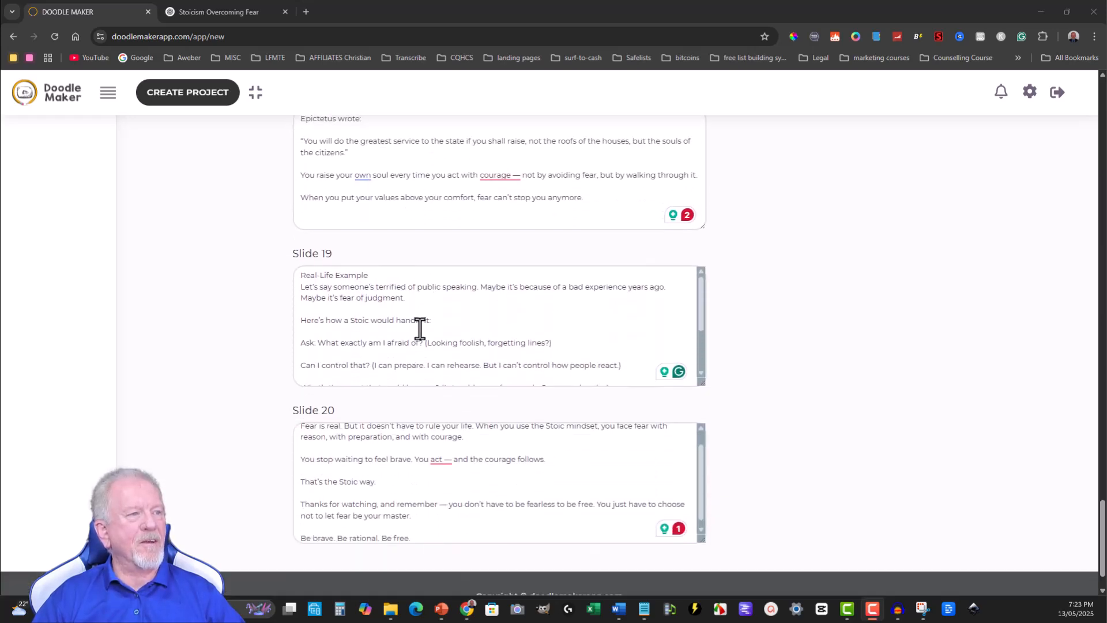
pyautogui.scroll(-1, 788, 369)
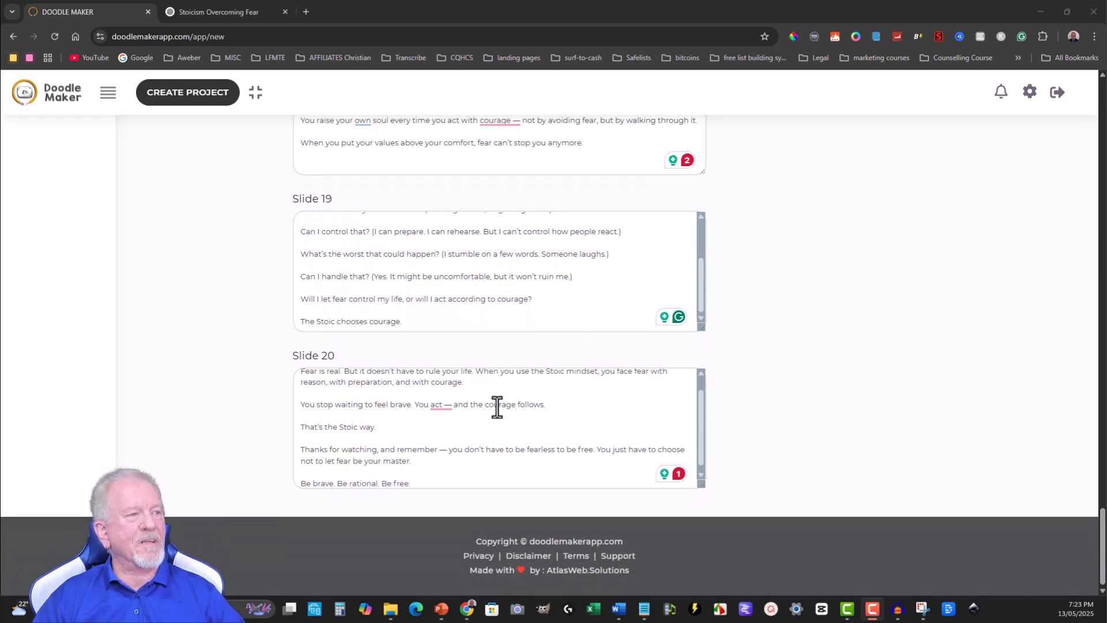
pyautogui.scroll(-1, 453, 399)
pyautogui.scroll(2, 453, 399)
pyautogui.scroll(-2, 448, 403)
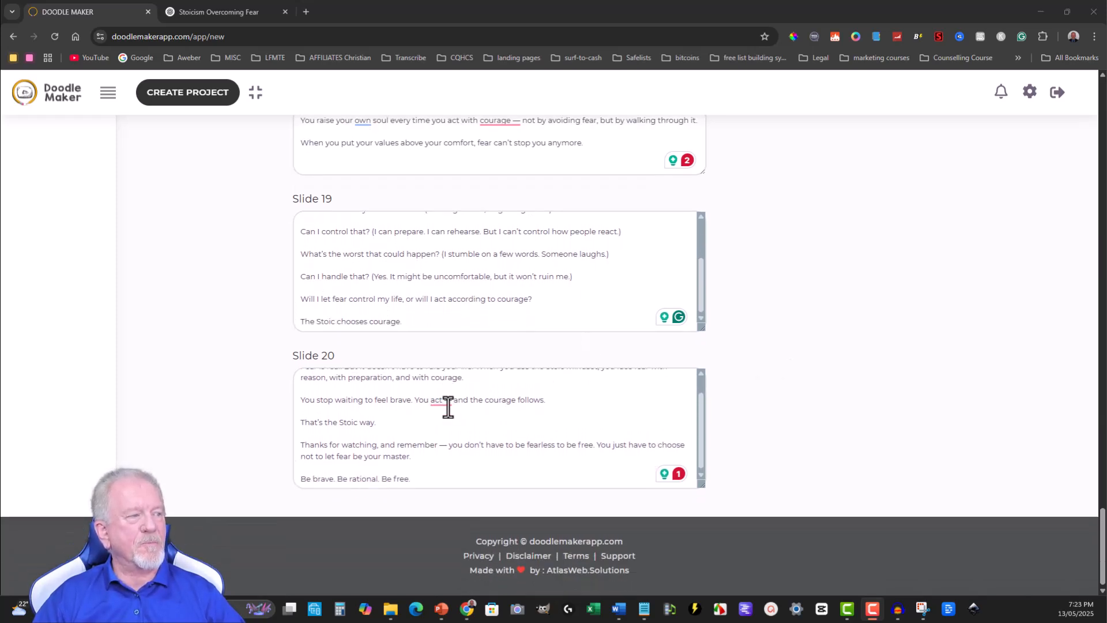
# - Examine the project's soundtrack, speech language, scene background, icon type and hand style settings
pyautogui.scroll(20, 776, 337)
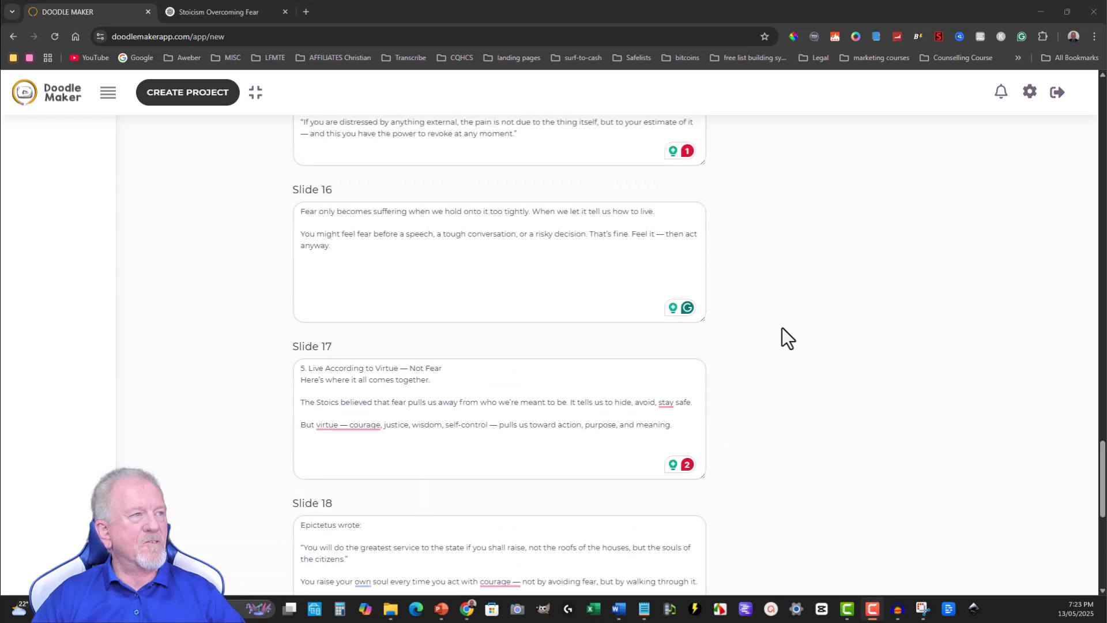
pyautogui.scroll(17, 779, 303)
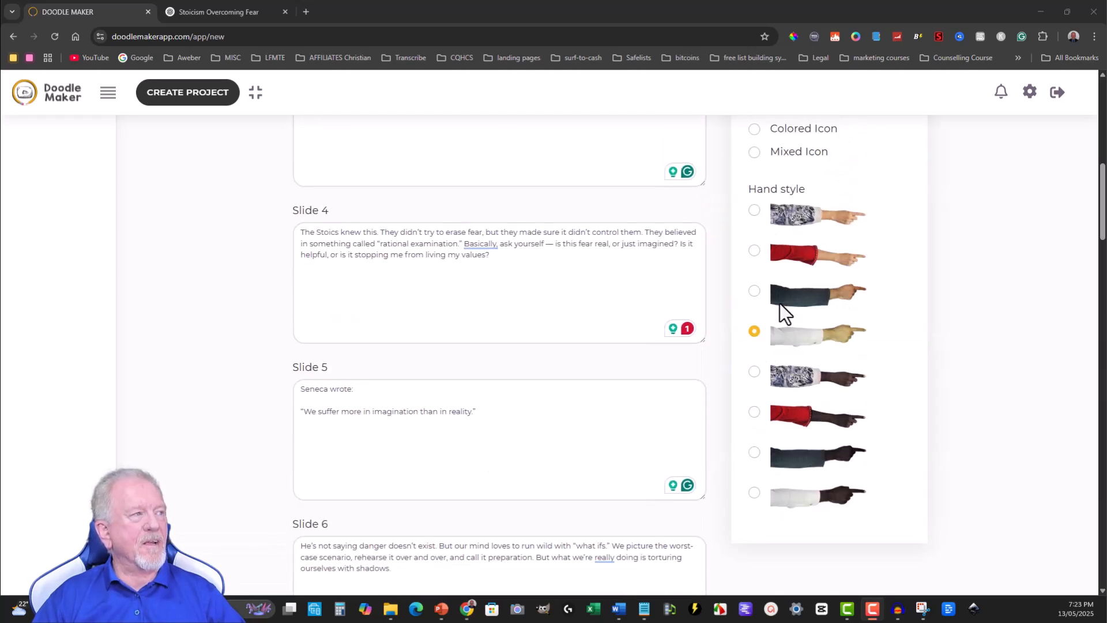
pyautogui.scroll(7, 723, 273)
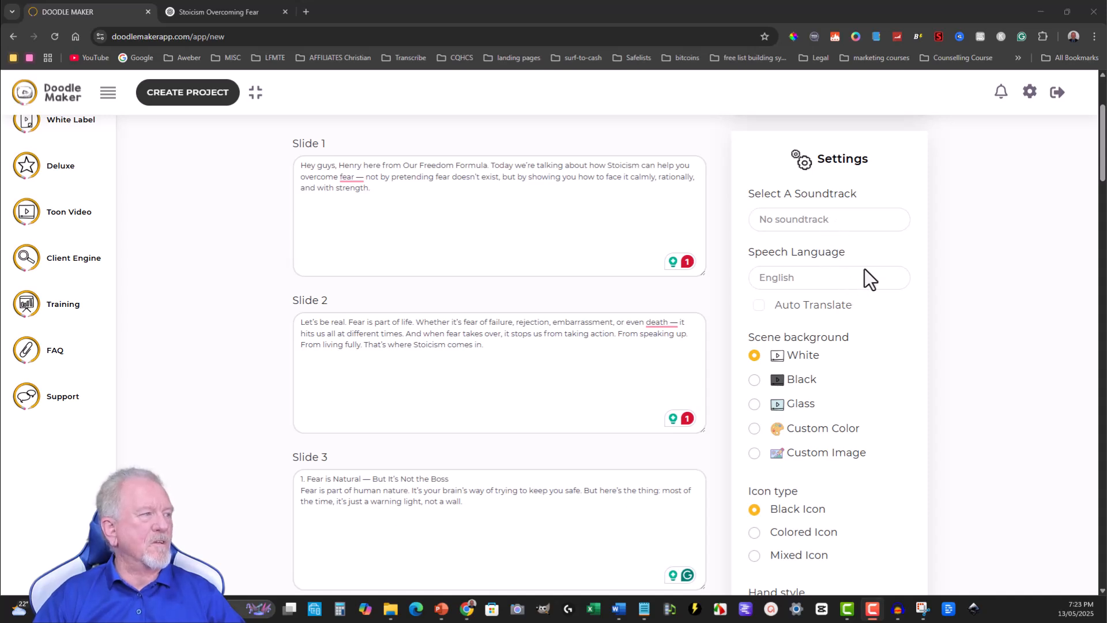
pyautogui.scroll(-6, 864, 269)
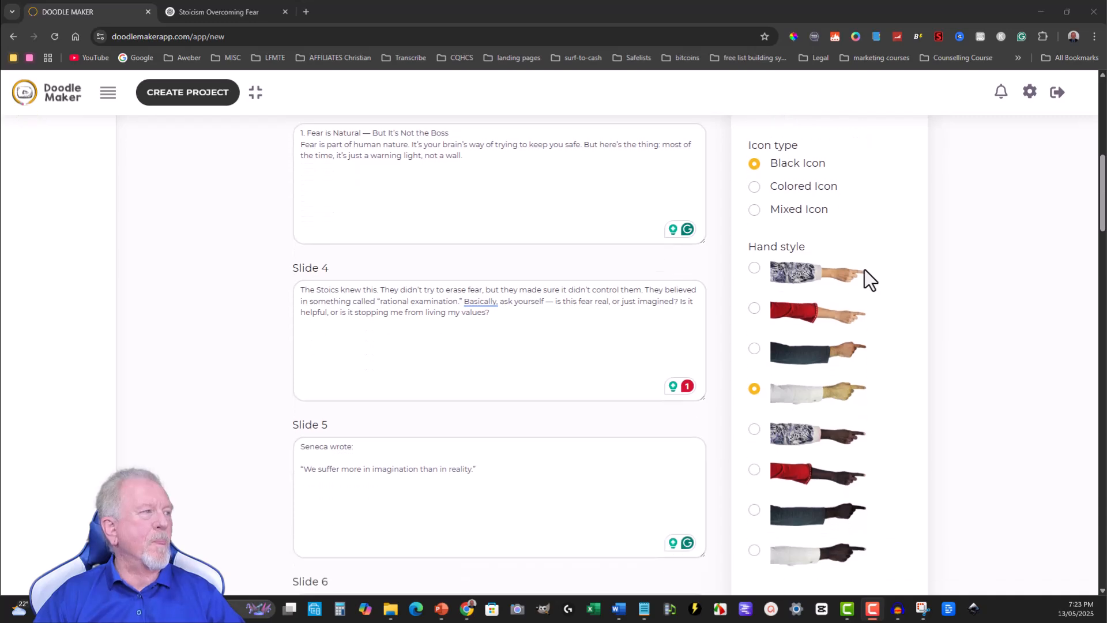
pyautogui.scroll(-3, 864, 268)
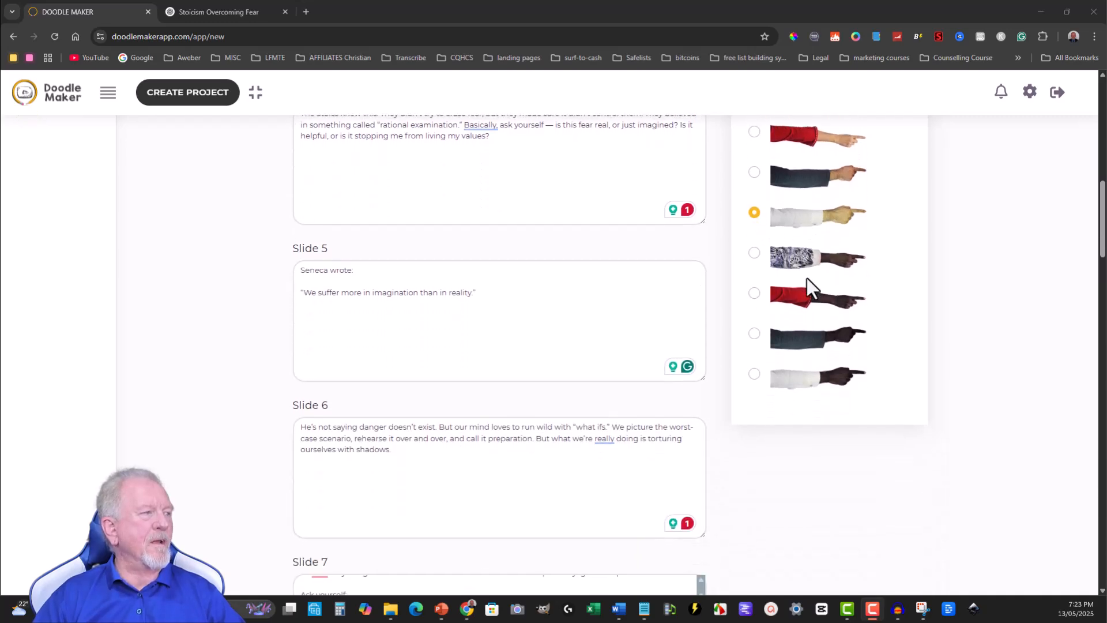
pyautogui.scroll(-6, 806, 279)
pyautogui.scroll(13, 722, 278)
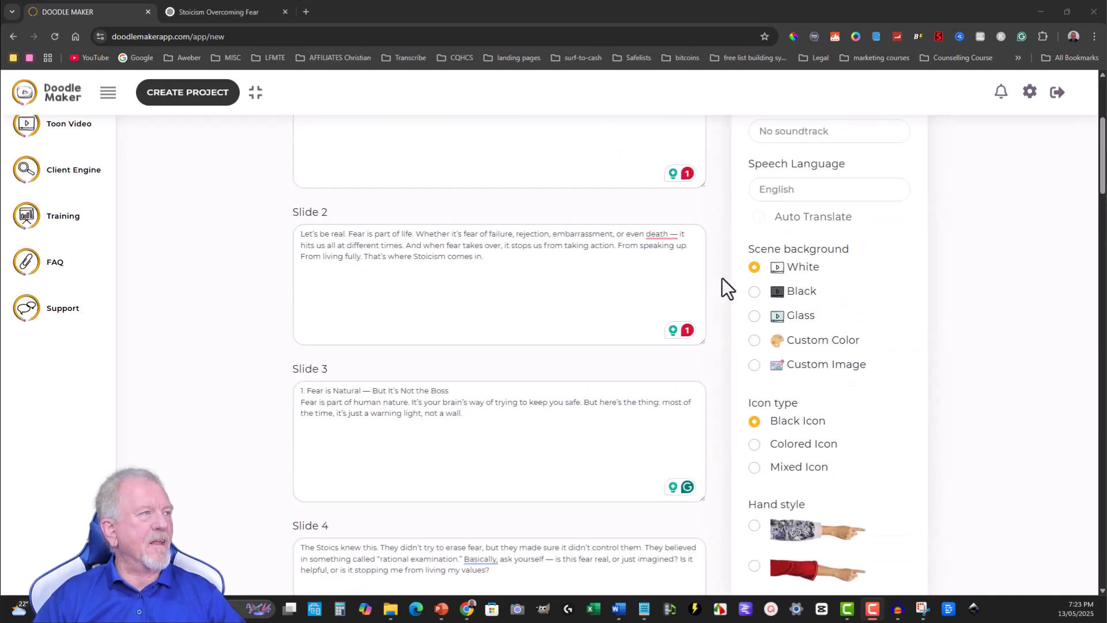
pyautogui.scroll(5, 722, 278)
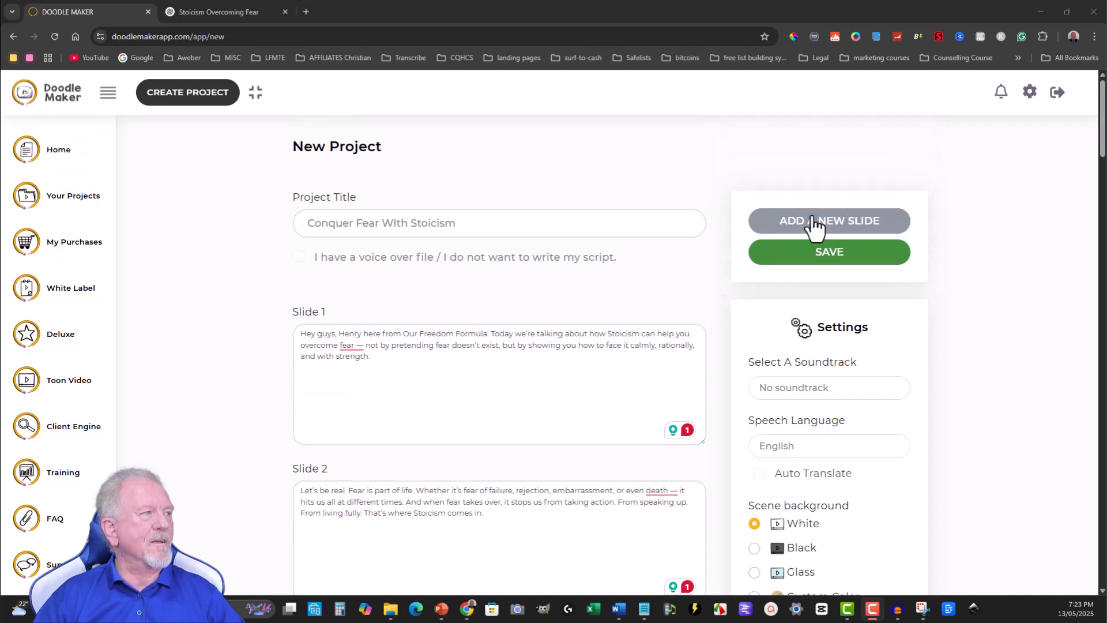
# - Save the project and look over Slide 1 in the slide editor
pyautogui.click(842, 255)
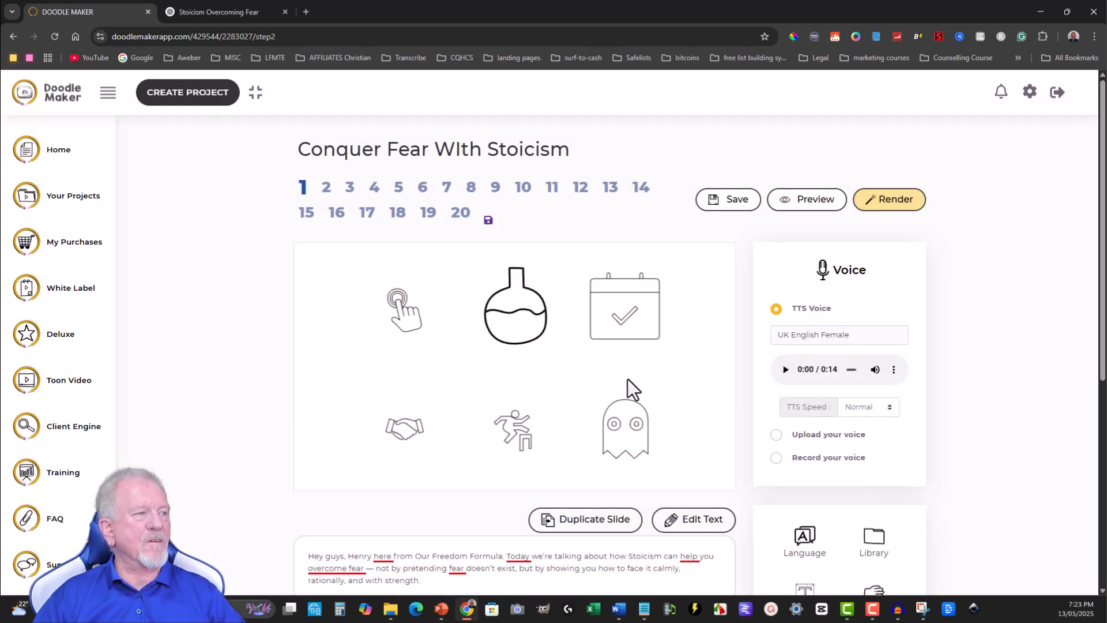
pyautogui.scroll(-5, 577, 375)
pyautogui.scroll(5, 452, 378)
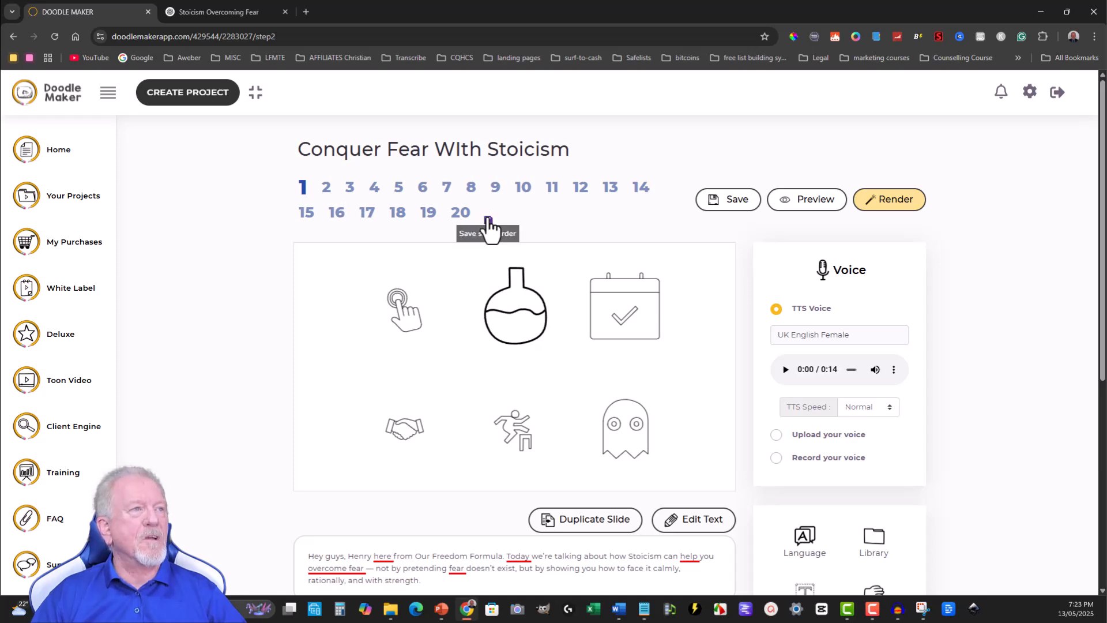
# - Switch to the ChatGPT script, return to its beginning, and move its tab out of the Doodle Maker browser window
pyautogui.click(227, 8)
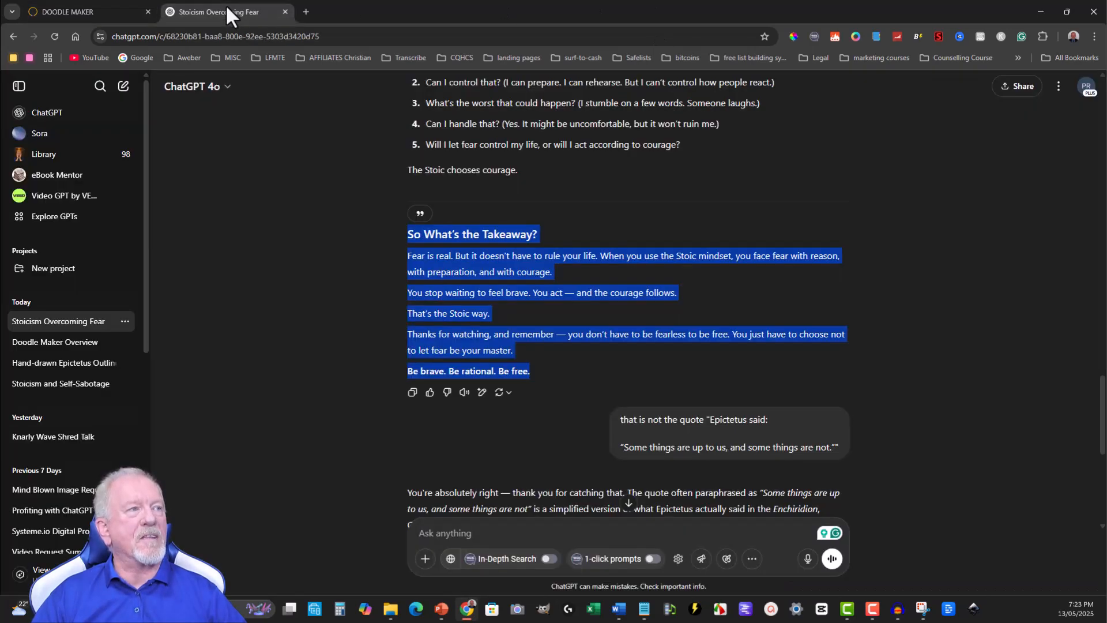
pyautogui.click(1101, 321)
pyautogui.moveTo(1101, 314); pyautogui.dragTo(1100, 88)
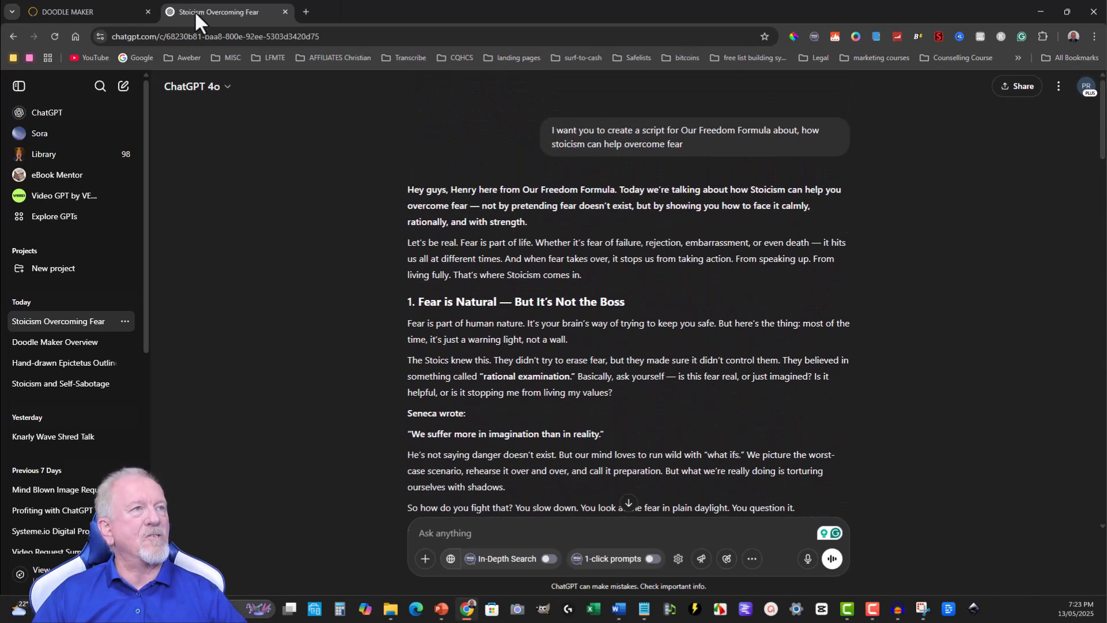
pyautogui.moveTo(195, 10); pyautogui.dragTo(0, 26)
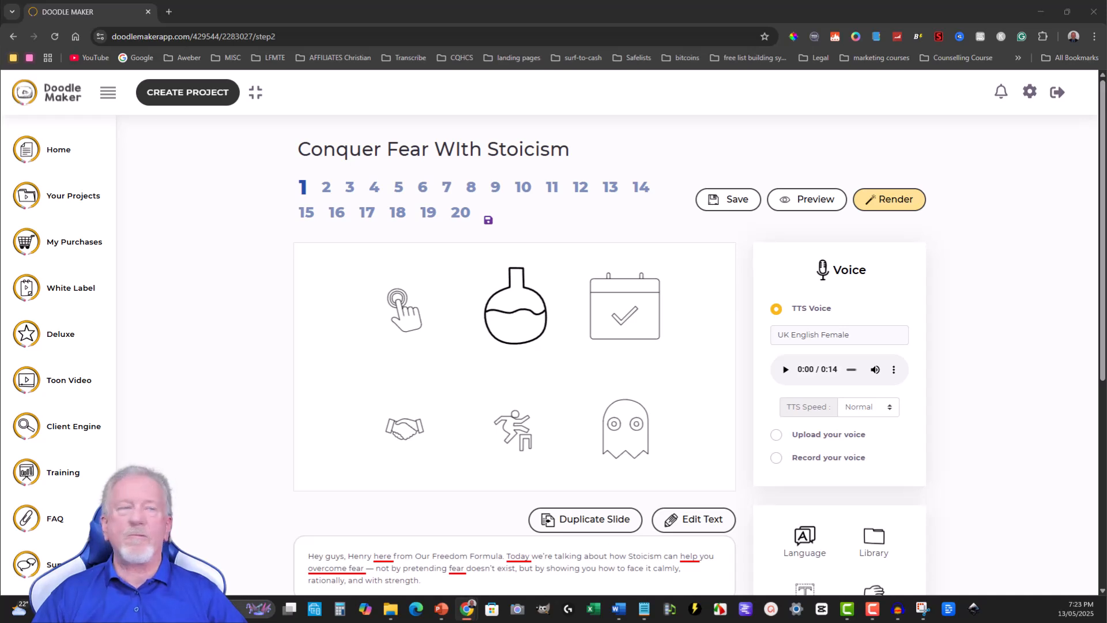
# - Check the text of Slide 1, and open Slide 2 to compare its text with the script order
pyautogui.scroll(-3, 406, 268)
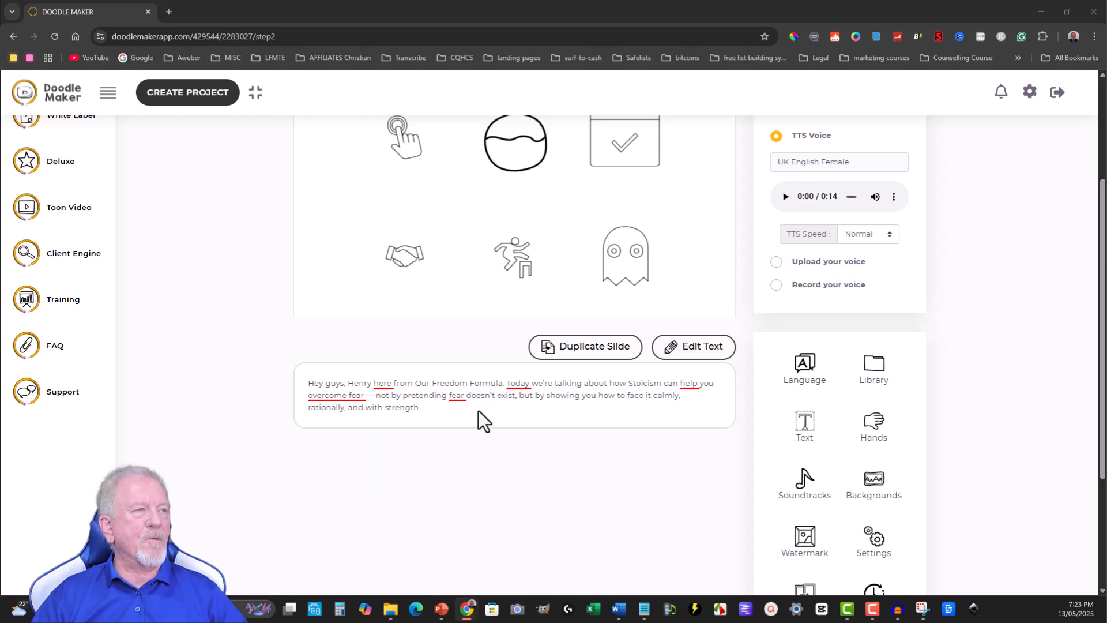
pyautogui.scroll(3, 373, 328)
pyautogui.click(323, 184)
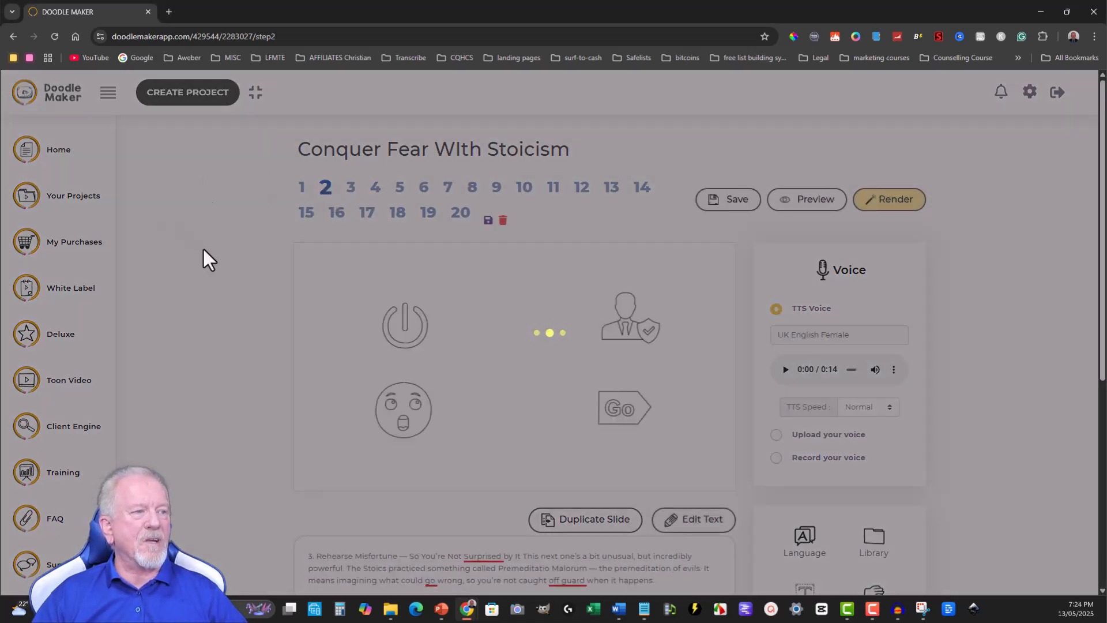
pyautogui.scroll(-2, 205, 260)
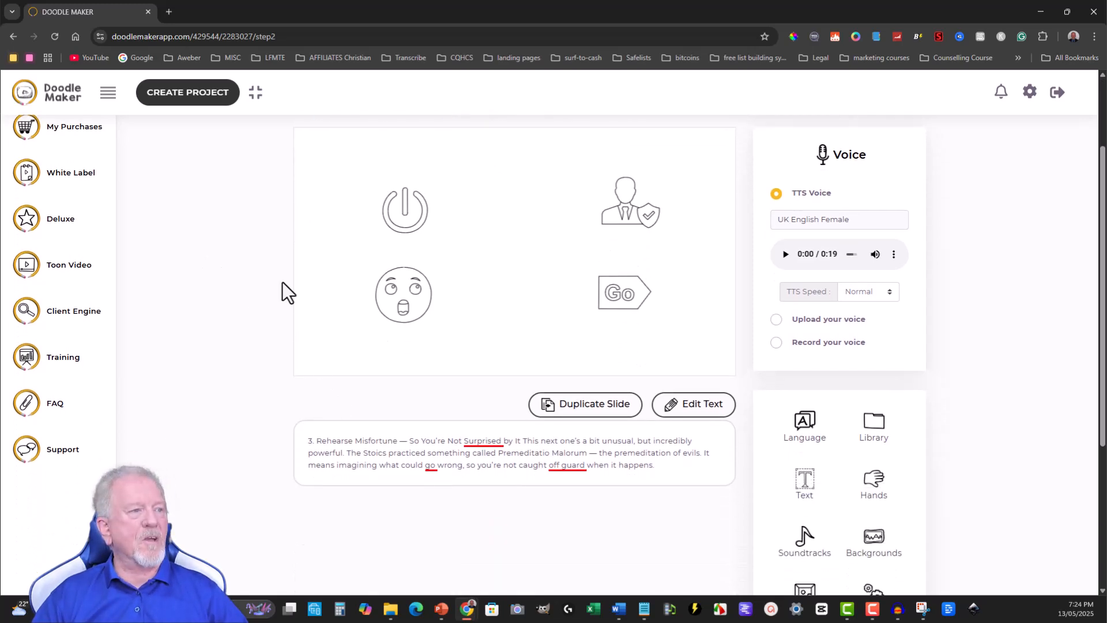
# - Reopen Slide 1 and compare its text with the opening paragraph of the ChatGPT script, leaving the script window minimized
pyautogui.scroll(2, 228, 252)
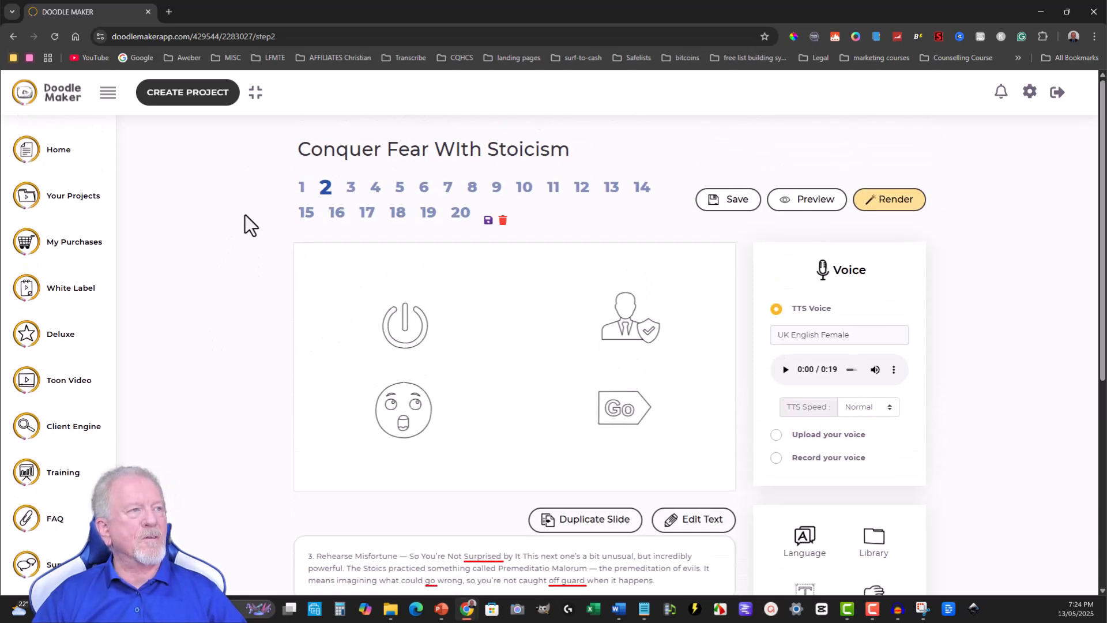
pyautogui.click(303, 194)
pyautogui.scroll(-5, 273, 241)
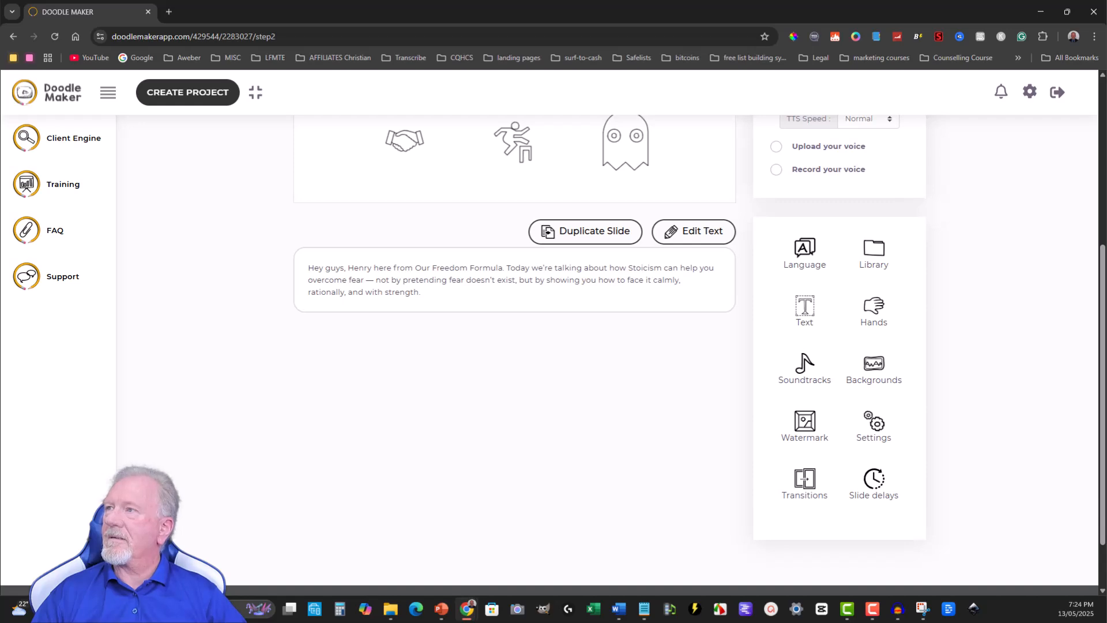
pyautogui.moveTo(0, 147); pyautogui.dragTo(469, 137)
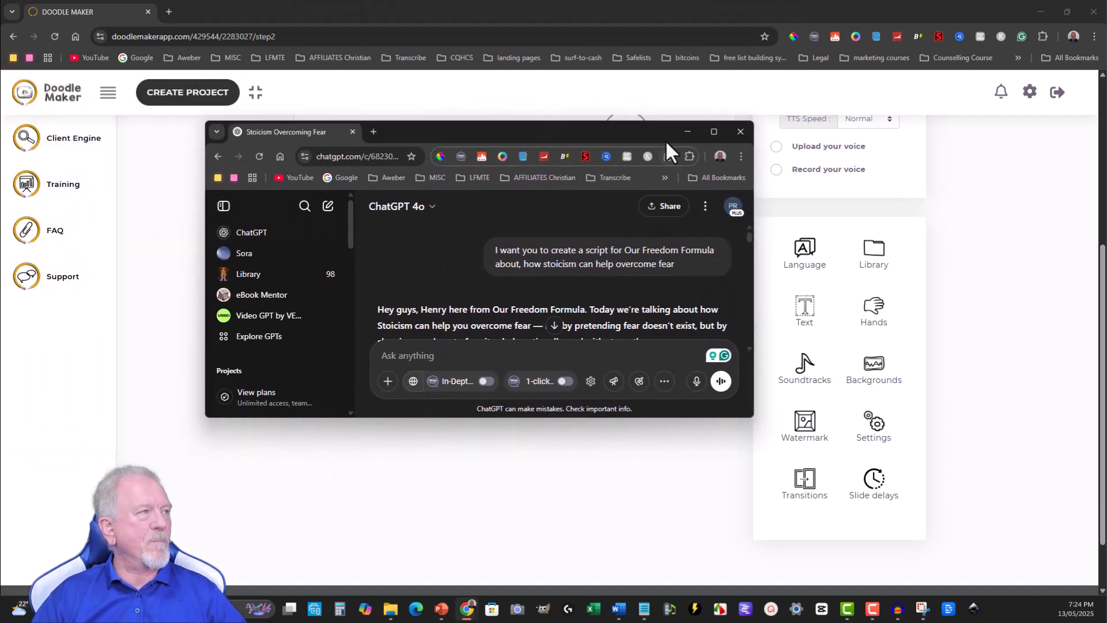
pyautogui.click(715, 131)
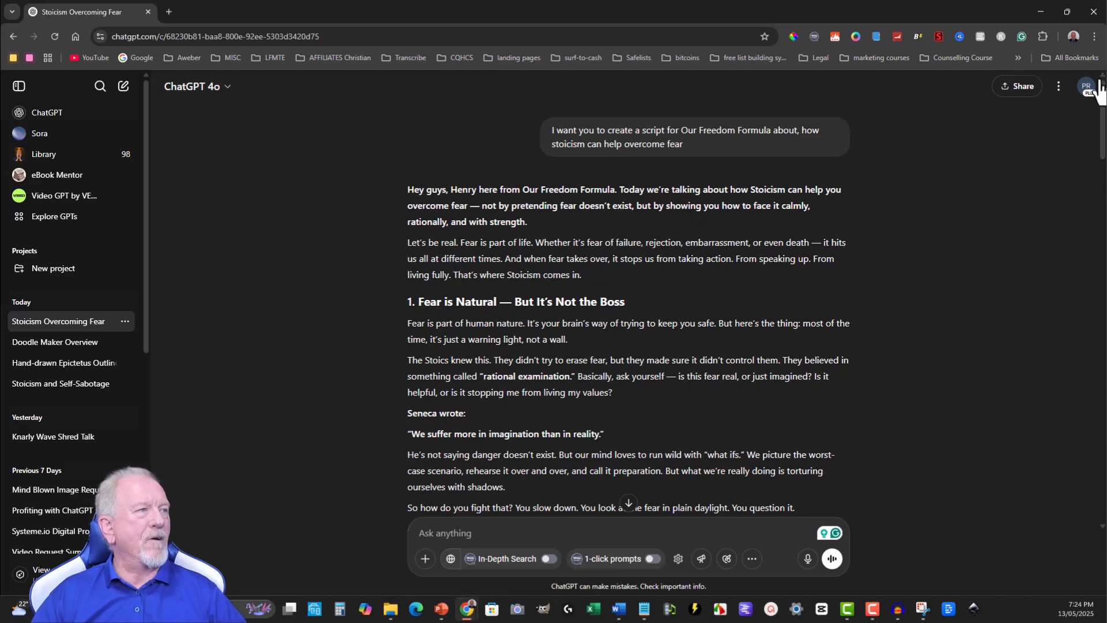
pyautogui.click(1040, 11)
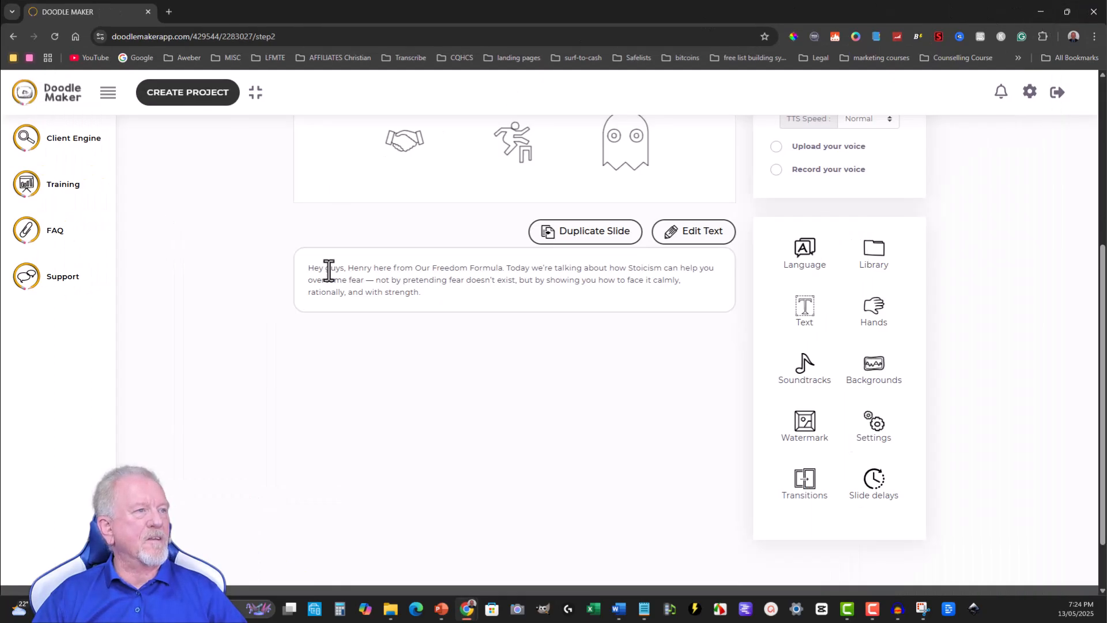
pyautogui.scroll(5, 403, 247)
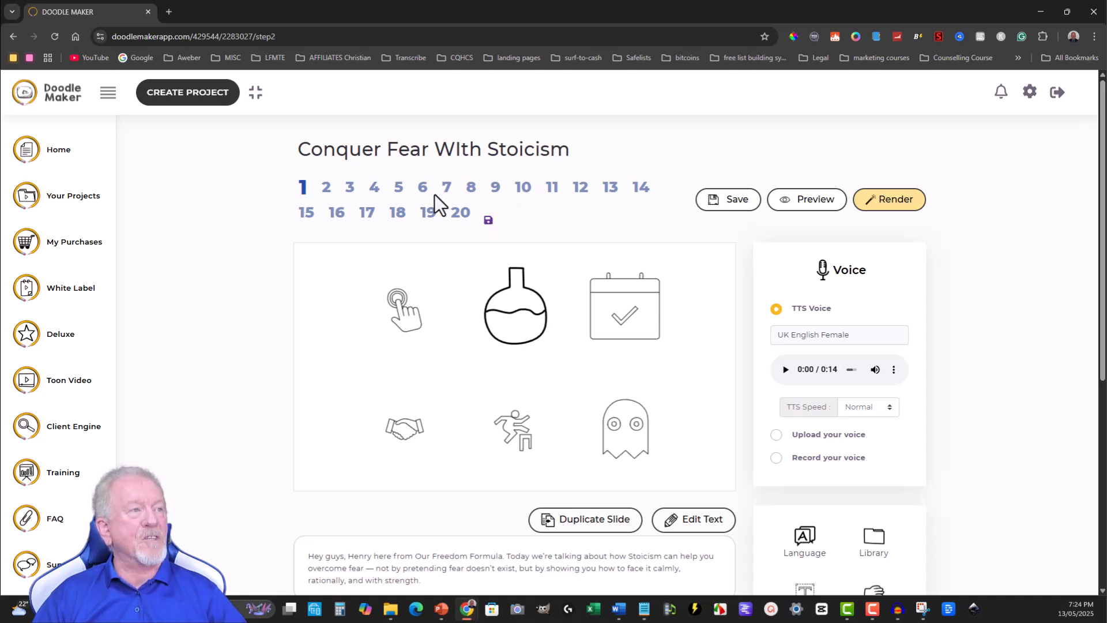
pyautogui.moveTo(424, 196)
pyautogui.mouseDown()
pyautogui.moveTo(330, 188)
pyautogui.moveTo(440, 193)
pyautogui.mouseUp()
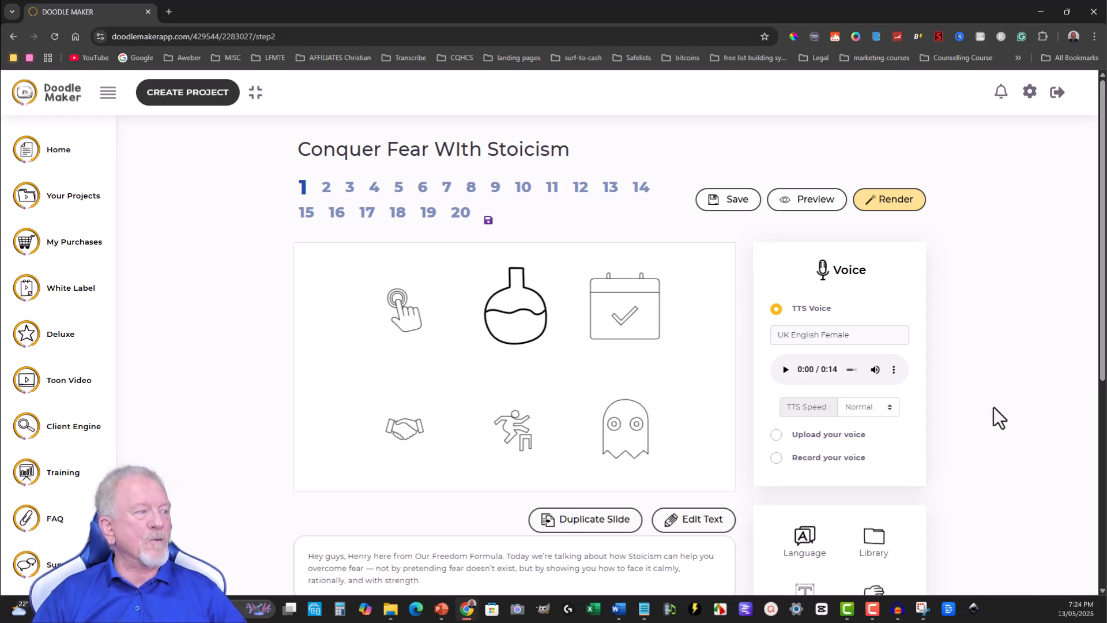
# - Open the image library for Slide 1 and look through the uploaded images for illustrations that suit the video
pyautogui.scroll(-1, 988, 362)
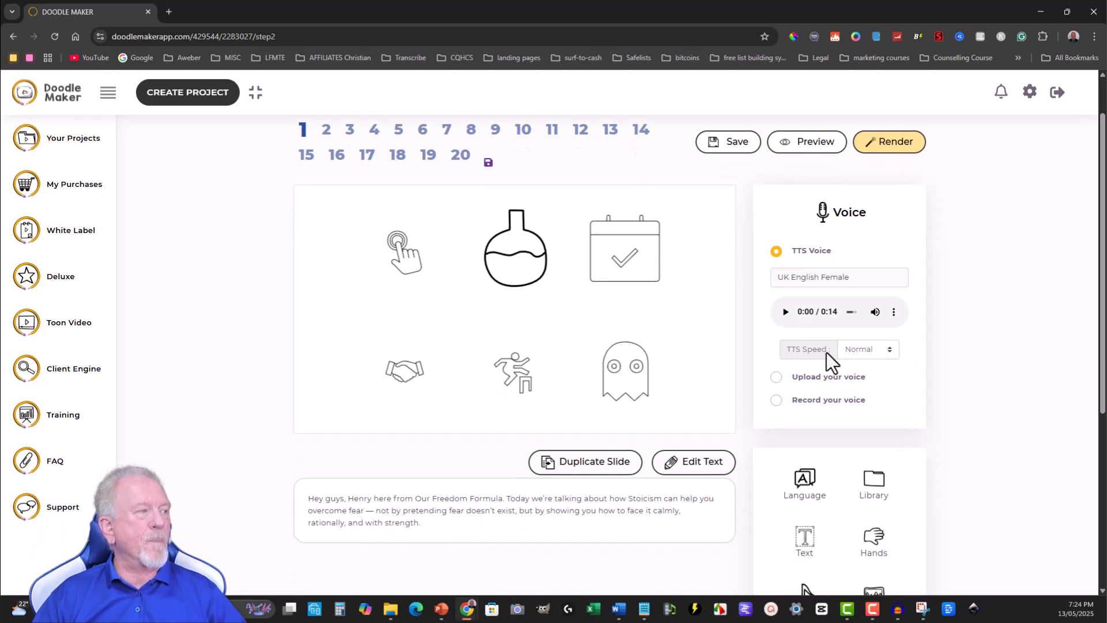
pyautogui.scroll(-3, 832, 356)
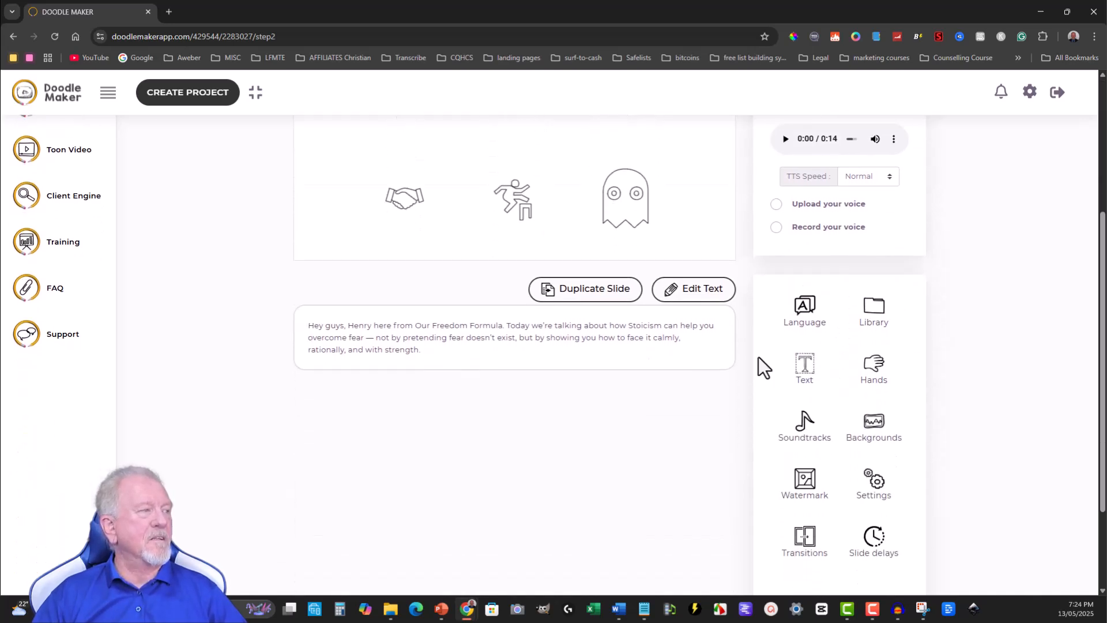
pyautogui.click(875, 311)
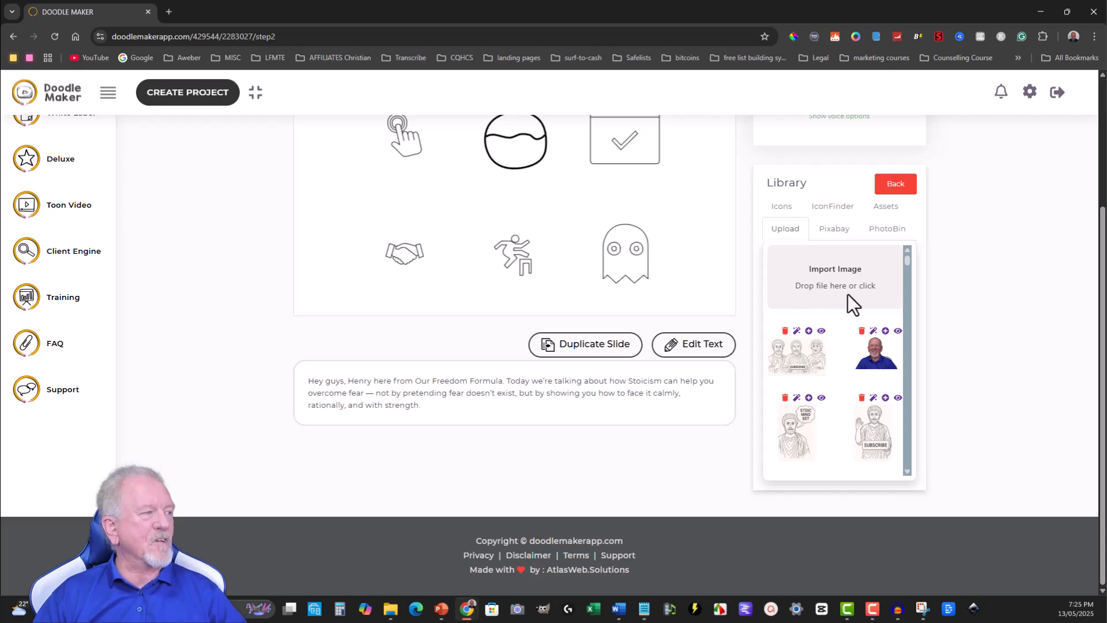
pyautogui.scroll(-10, 846, 300)
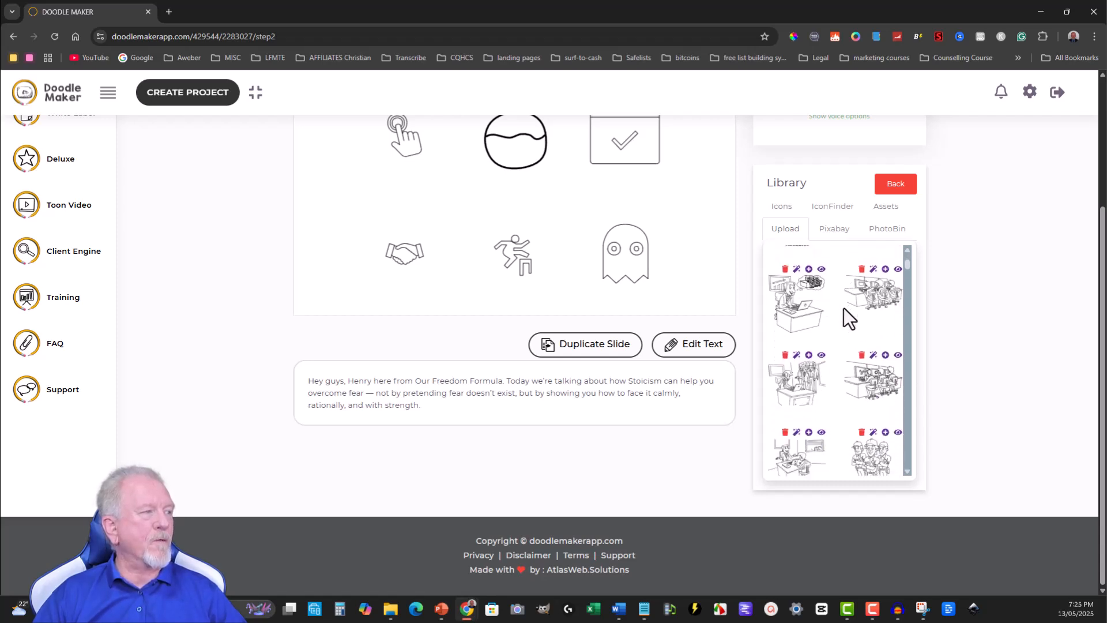
pyautogui.scroll(2, 843, 308)
pyautogui.scroll(4, 849, 318)
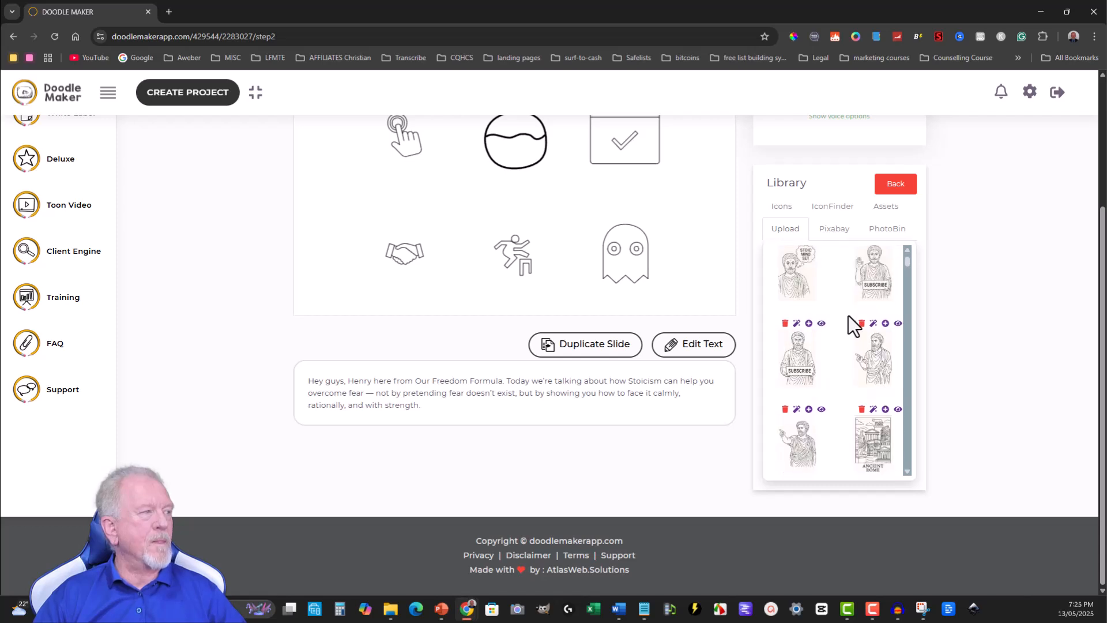
pyautogui.scroll(3, 849, 316)
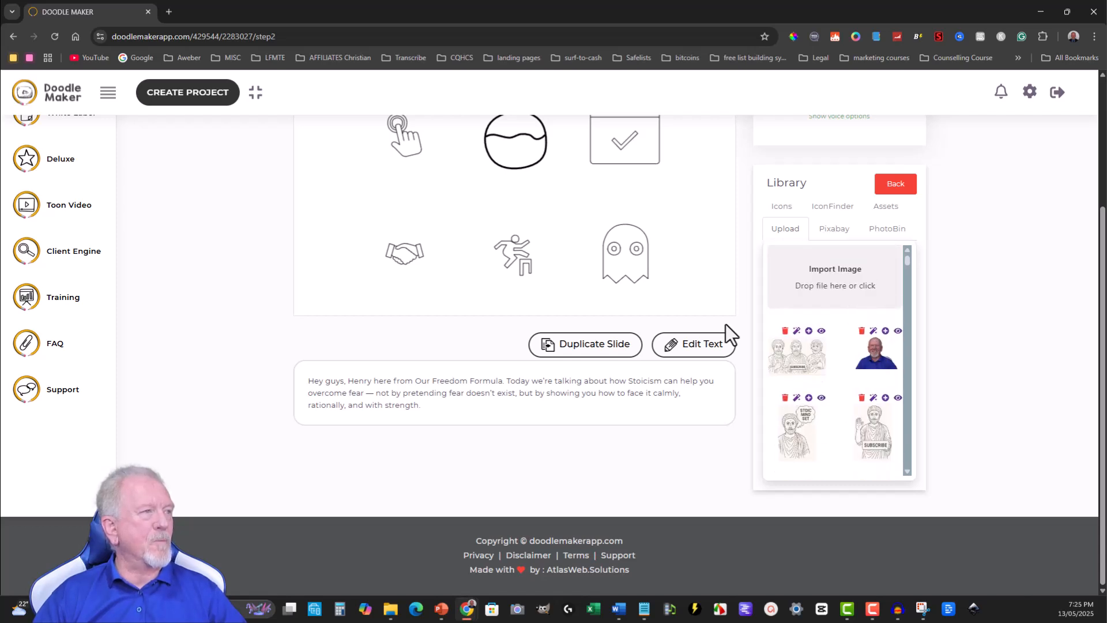
pyautogui.scroll(-1, 868, 332)
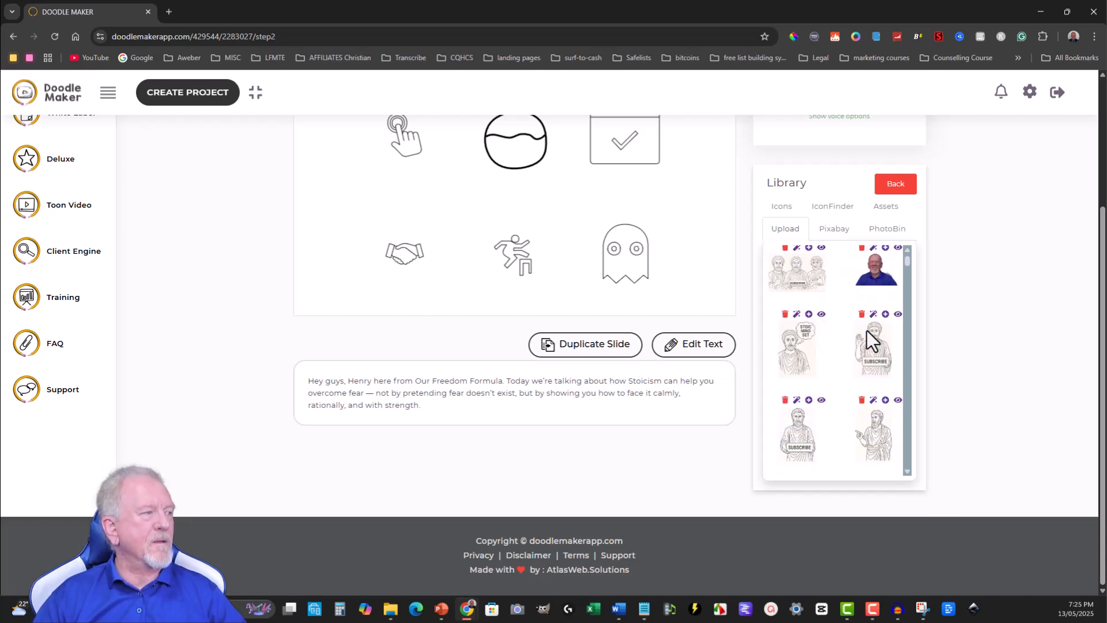
pyautogui.scroll(-4, 867, 331)
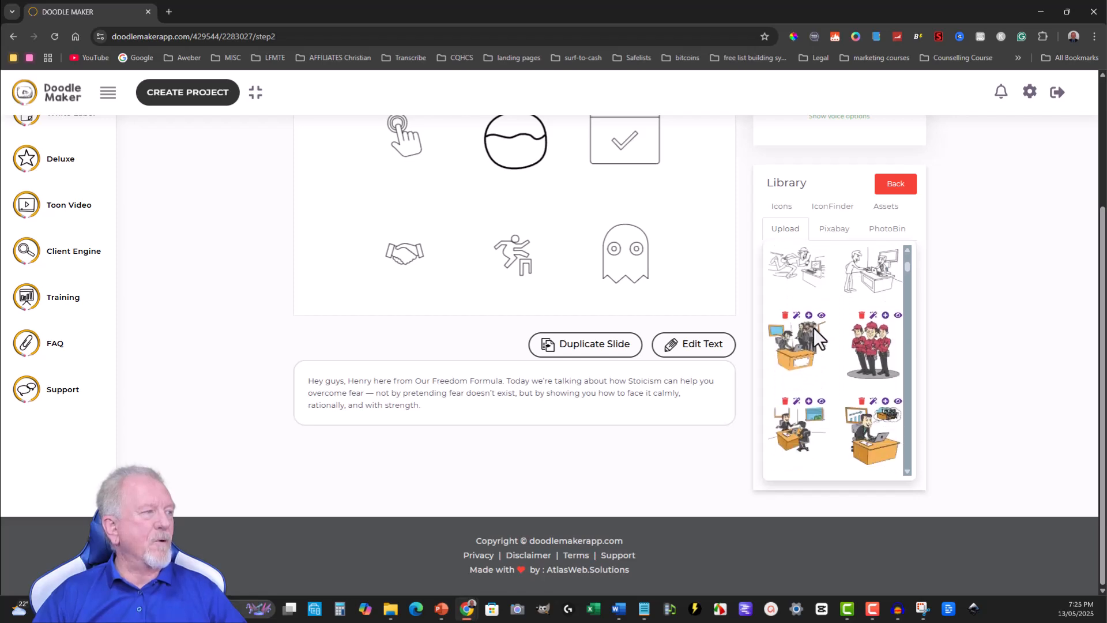
pyautogui.scroll(-6, 815, 328)
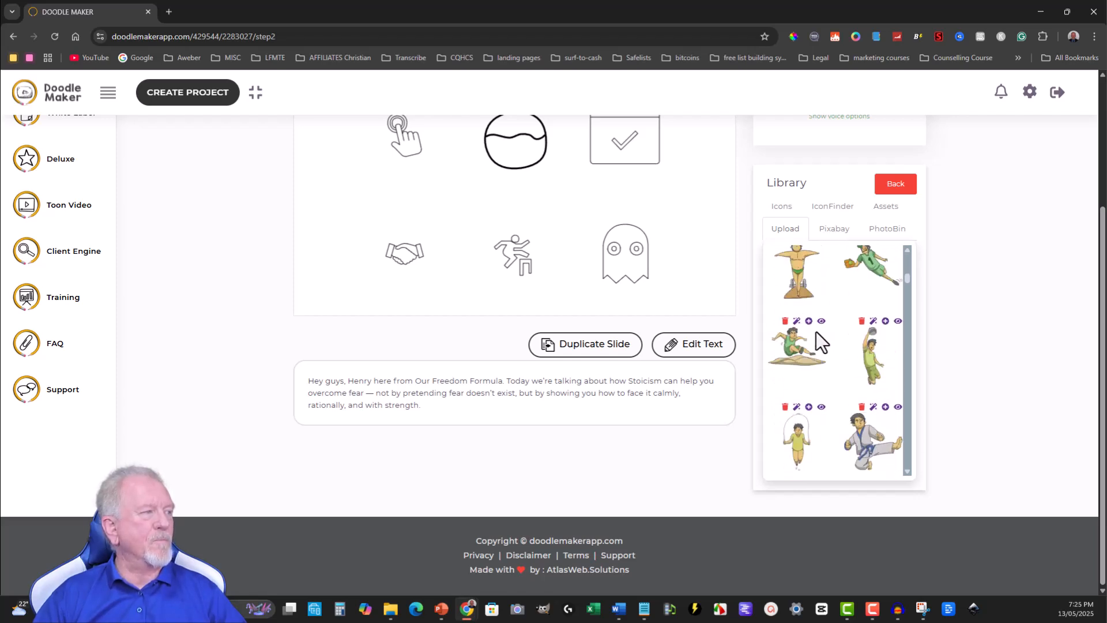
pyautogui.scroll(-8, 815, 331)
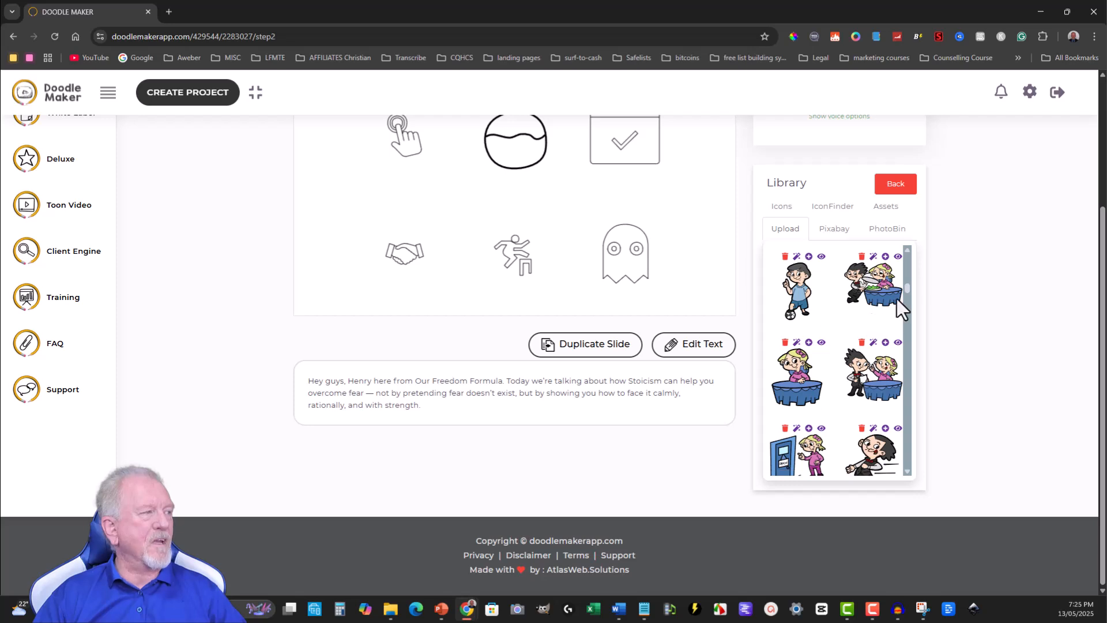
pyautogui.moveTo(907, 287); pyautogui.dragTo(907, 262)
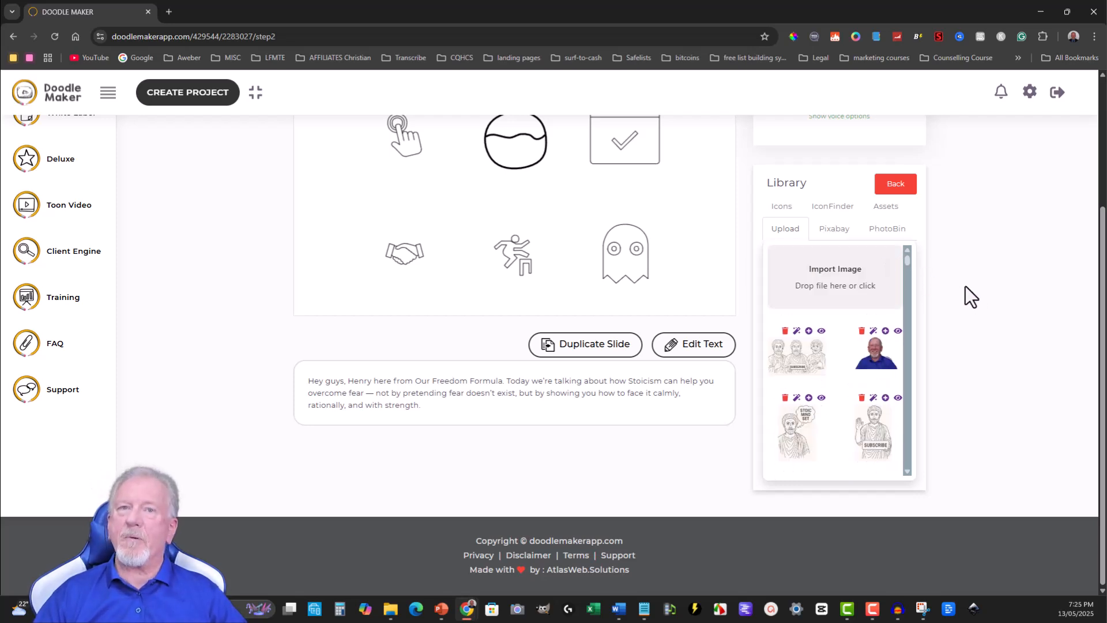
pyautogui.scroll(-5, 836, 324)
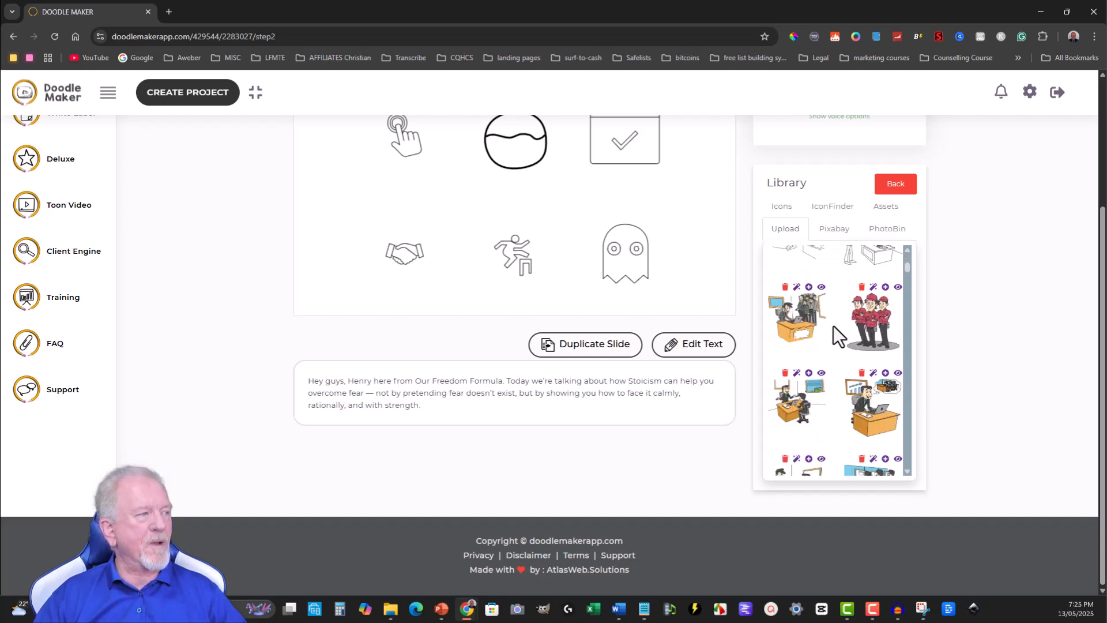
pyautogui.scroll(-10, 833, 326)
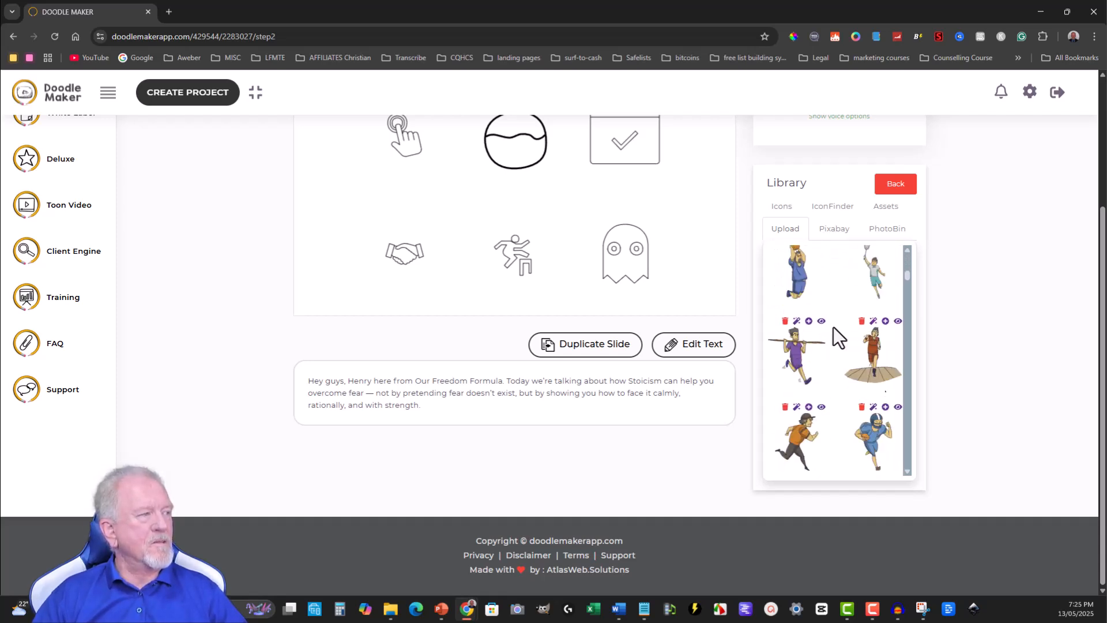
pyautogui.scroll(10, 832, 327)
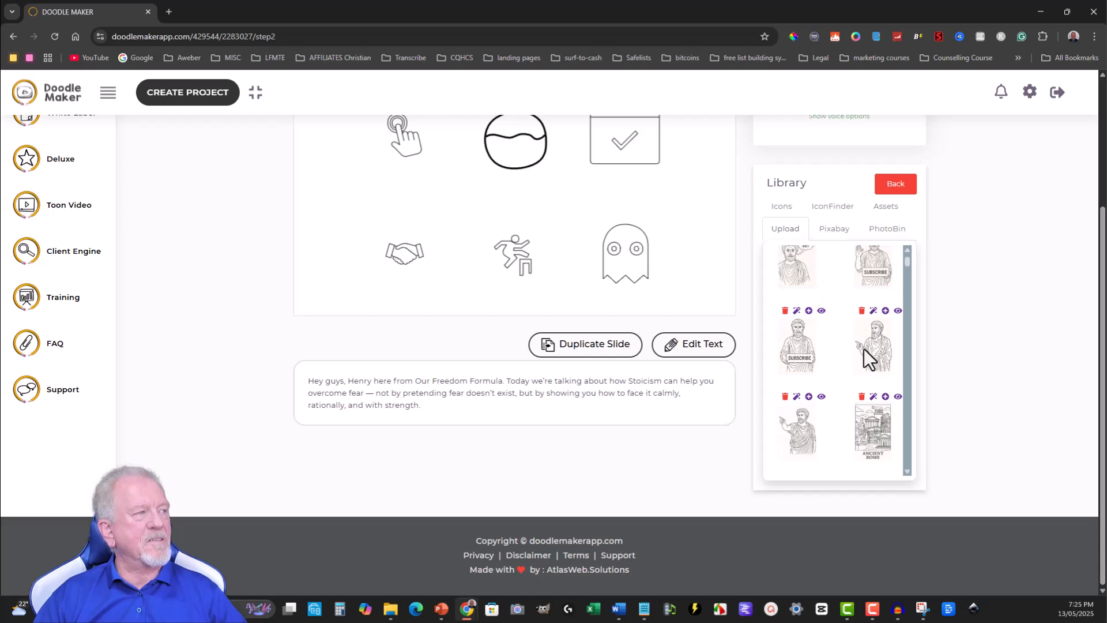
pyautogui.scroll(3, 859, 323)
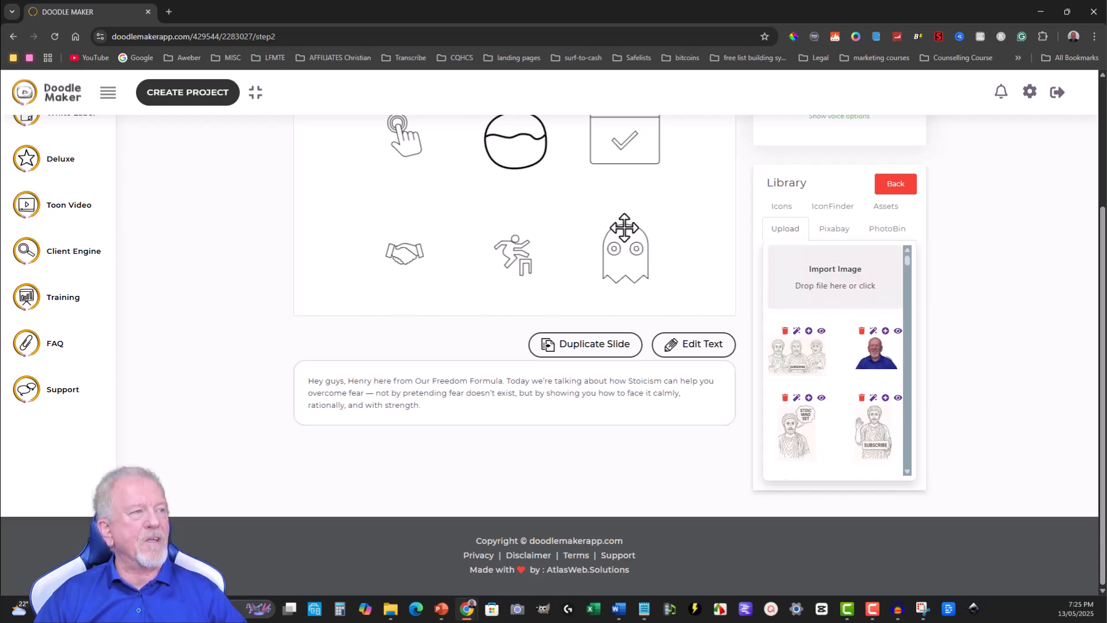
pyautogui.scroll(3, 625, 240)
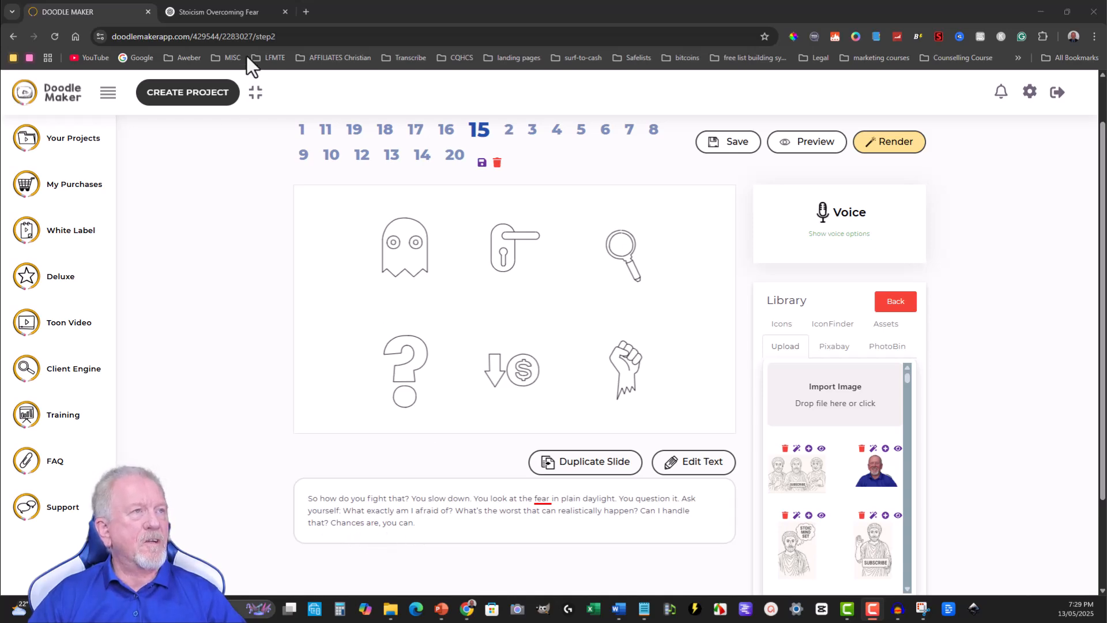
# - Check the ChatGPT script for the part after "Chances are, you can", and move Slide 14 directly after Slide 15
pyautogui.click(191, 9)
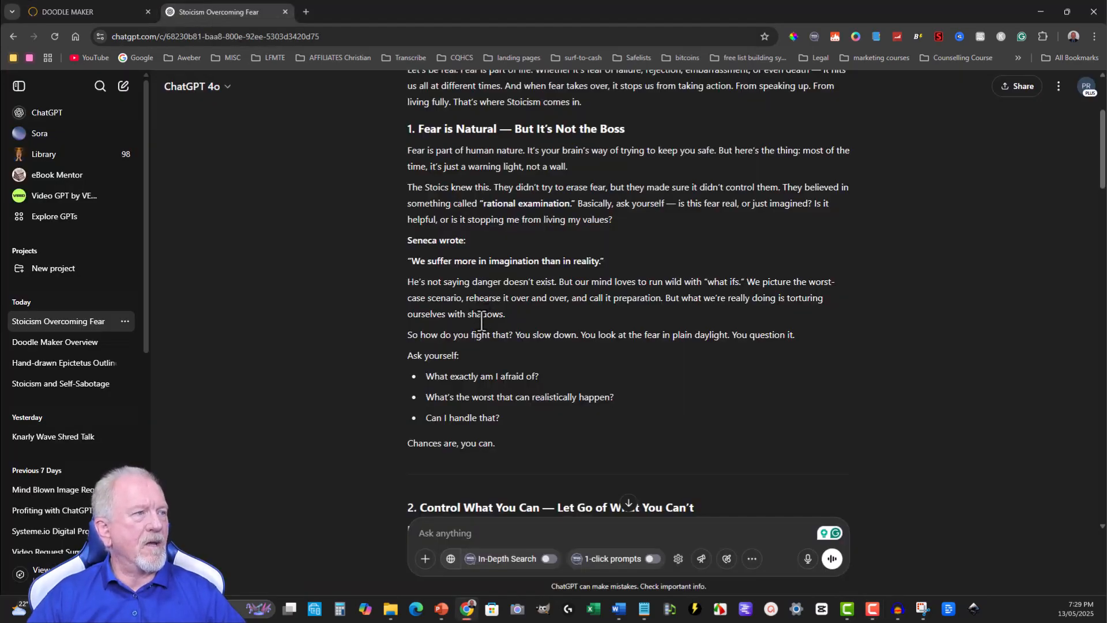
pyautogui.scroll(-3, 542, 312)
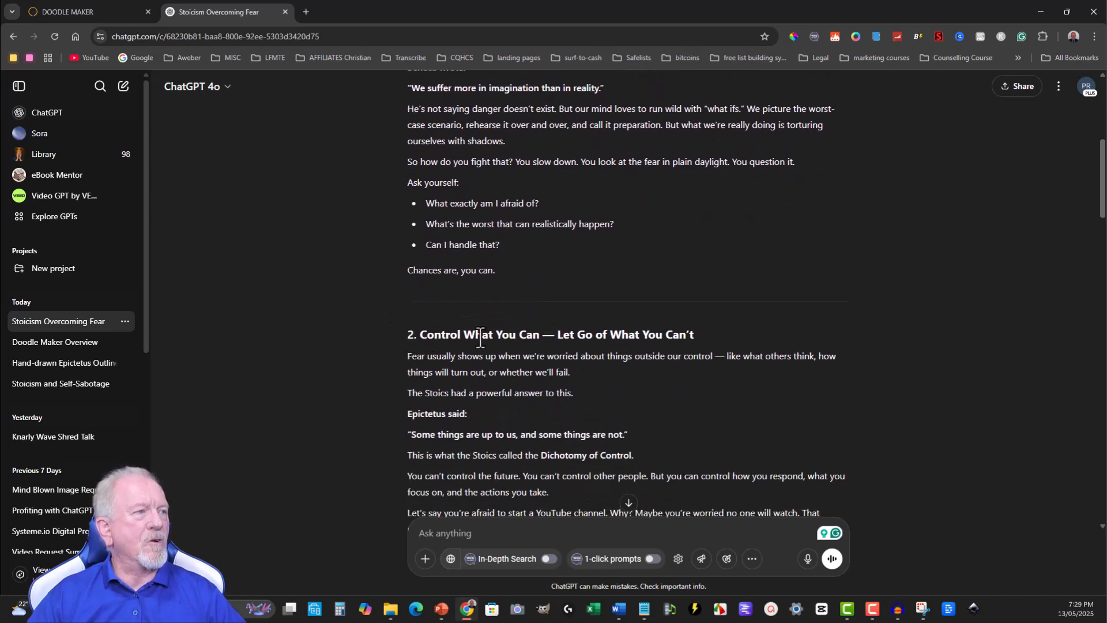
pyautogui.click(95, 14)
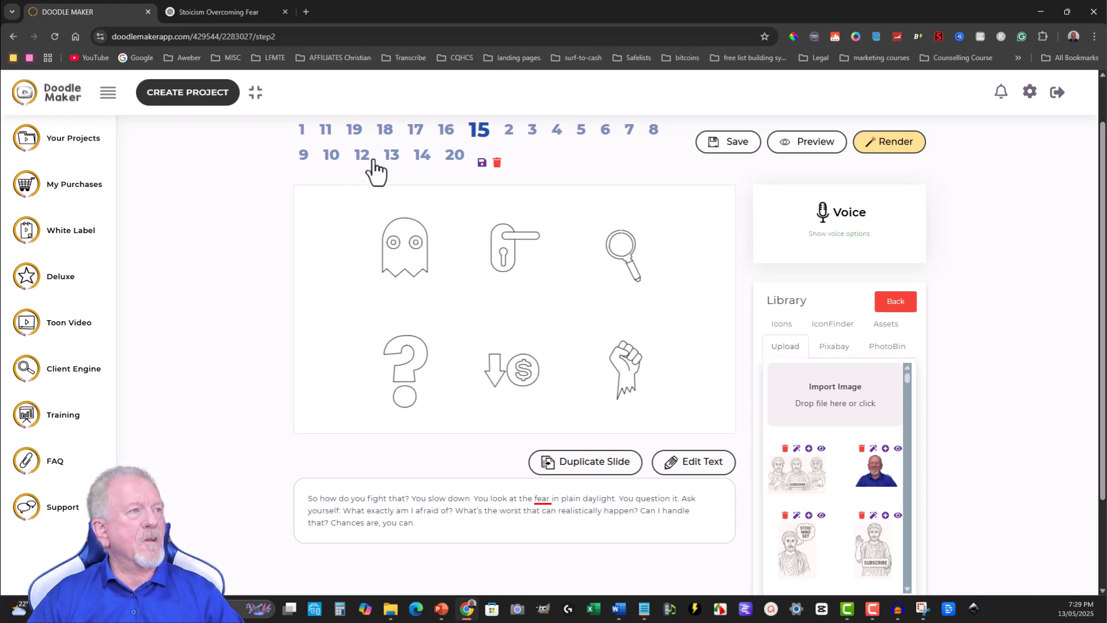
pyautogui.click(422, 155)
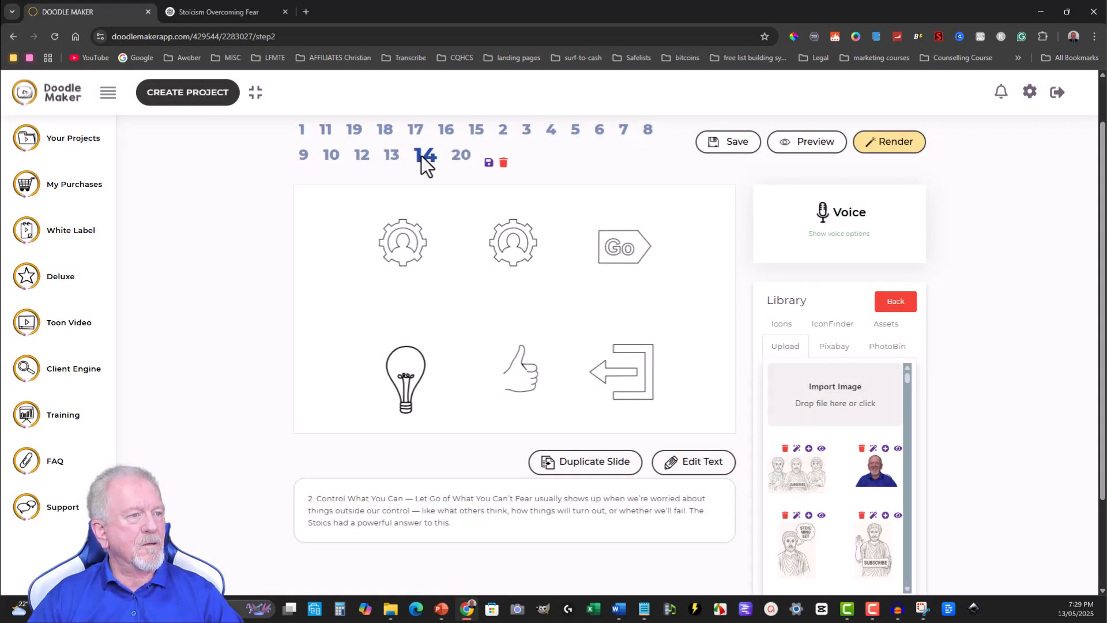
pyautogui.moveTo(425, 155); pyautogui.dragTo(503, 129)
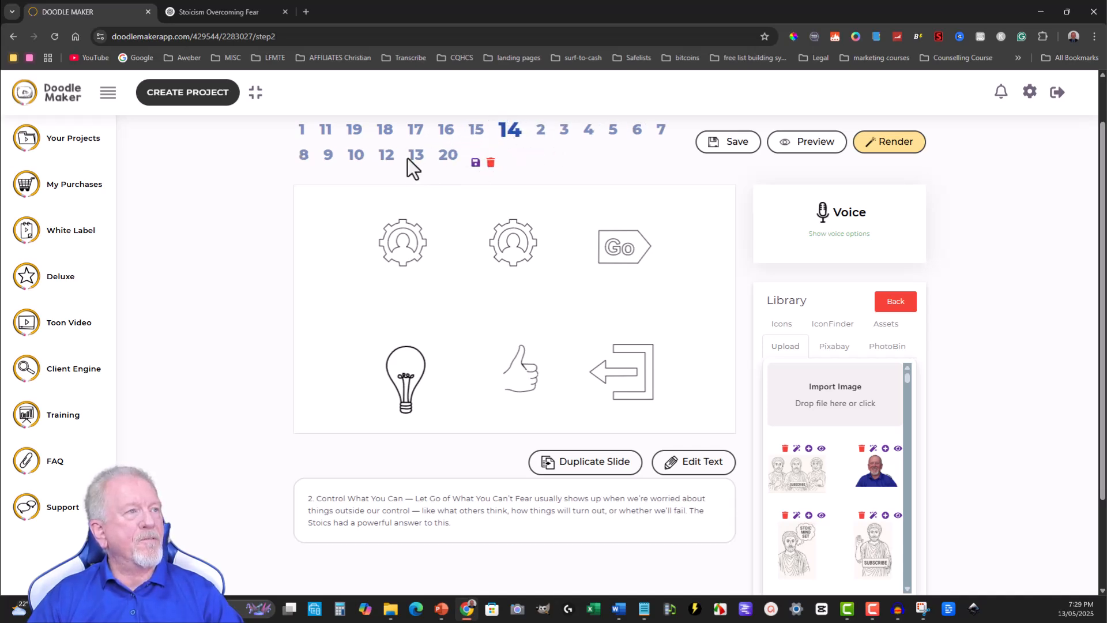
# - Compare the texts of Slides 13 and 14 with section 2 of the ChatGPT script, and move Slide 13 directly after Slide 14
pyautogui.click(417, 157)
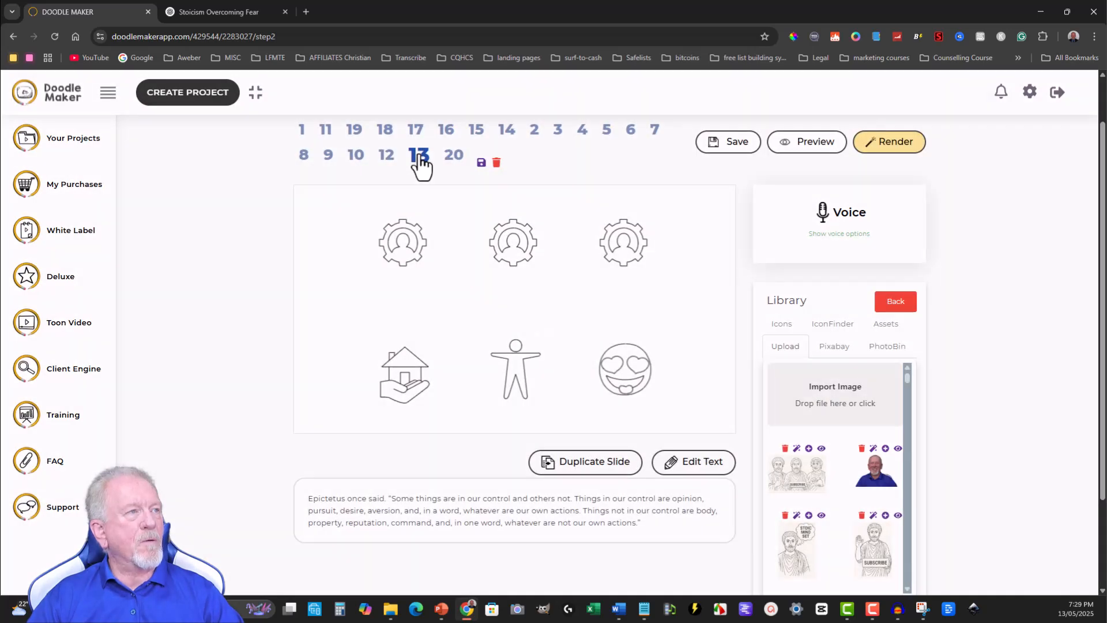
pyautogui.click(509, 134)
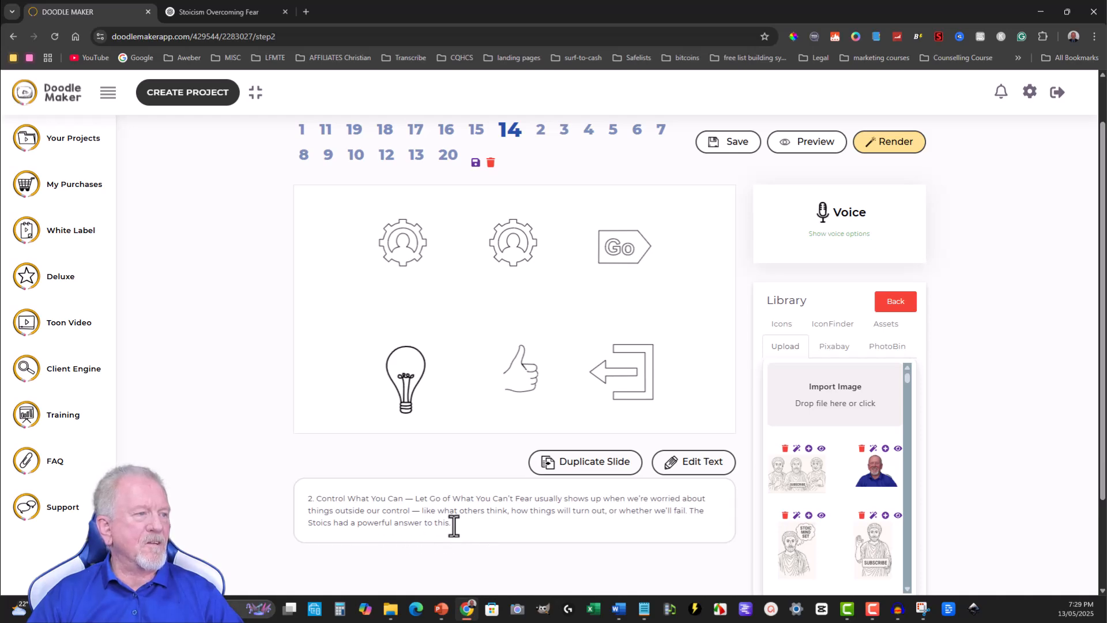
pyautogui.click(238, 3)
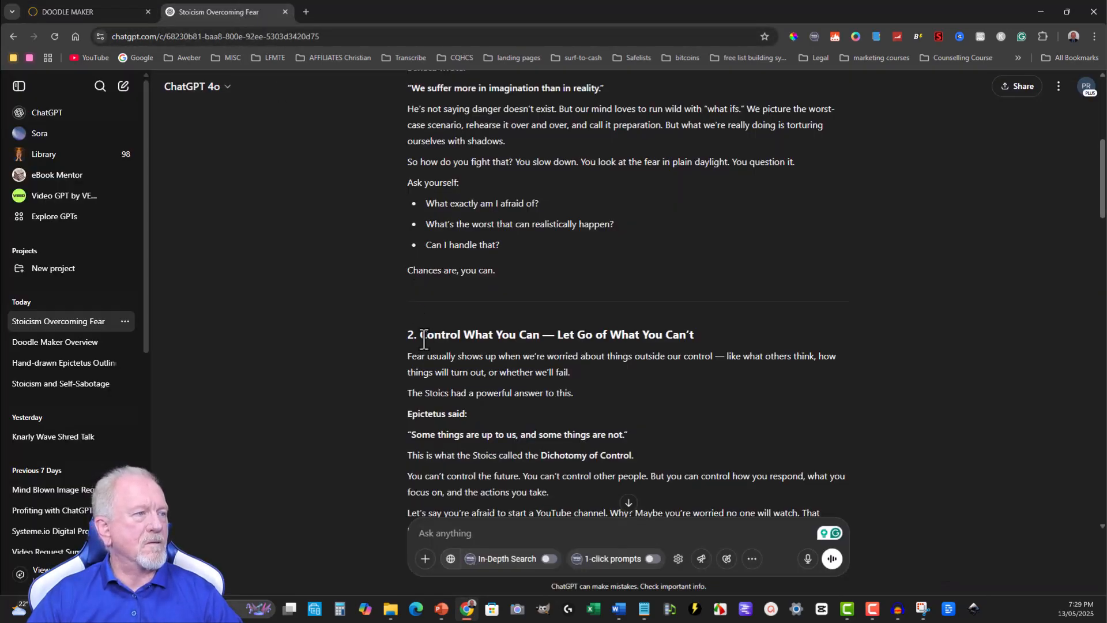
pyautogui.scroll(-2, 544, 311)
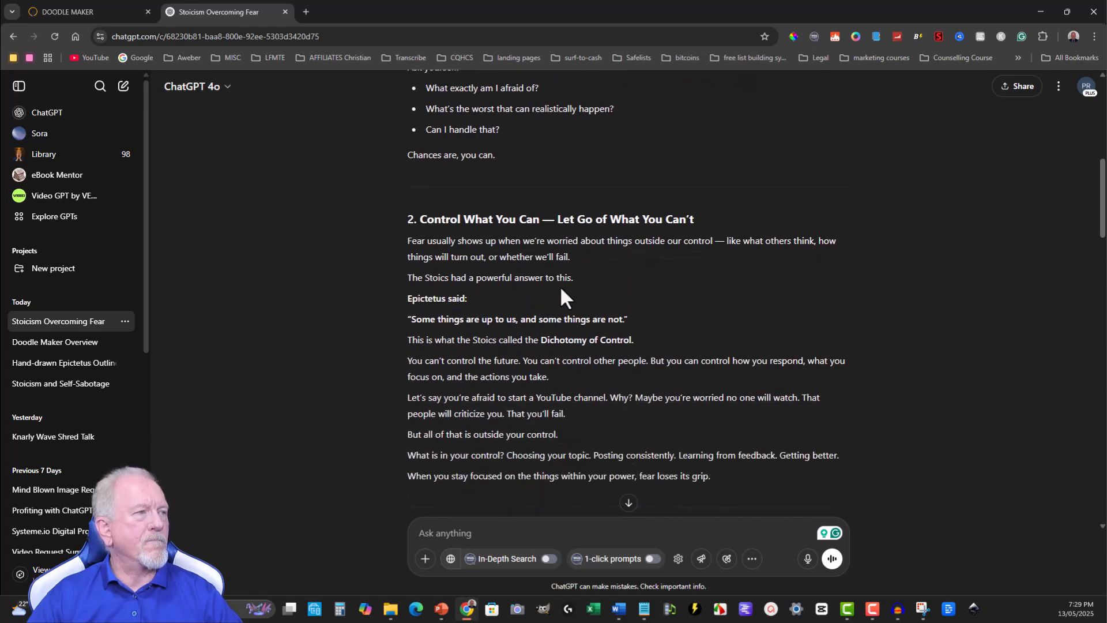
pyautogui.click(99, 10)
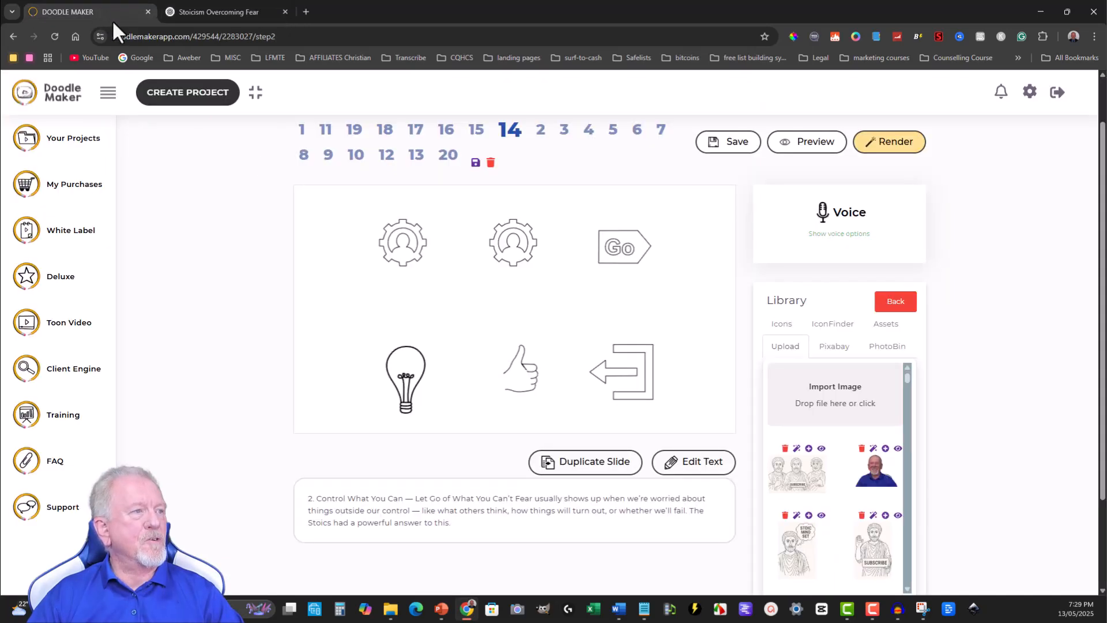
pyautogui.click(419, 157)
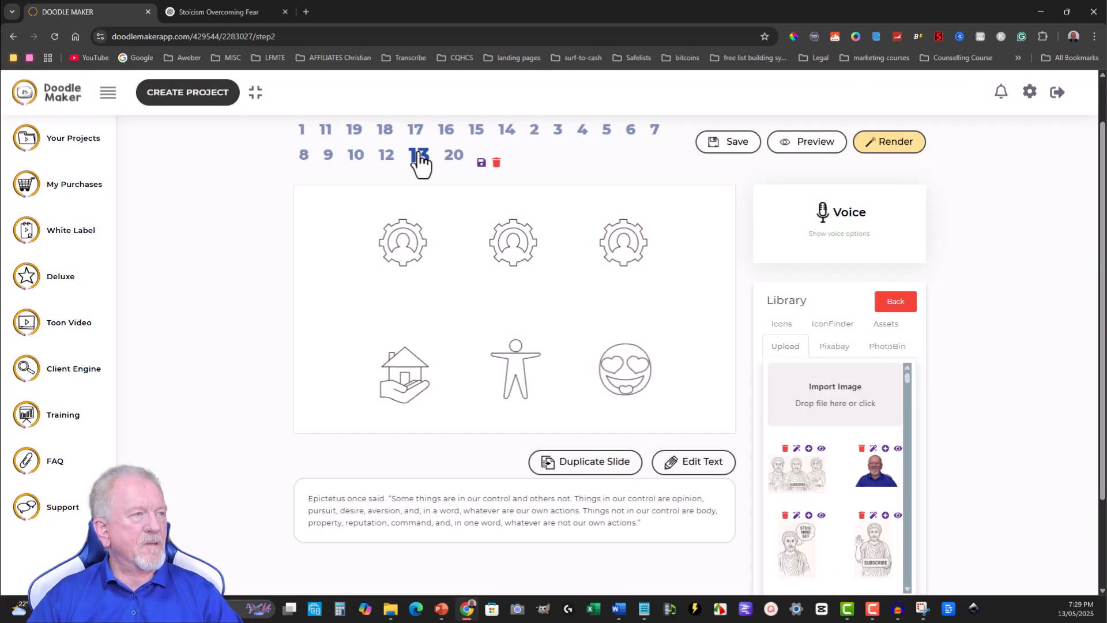
pyautogui.moveTo(418, 158); pyautogui.dragTo(534, 138)
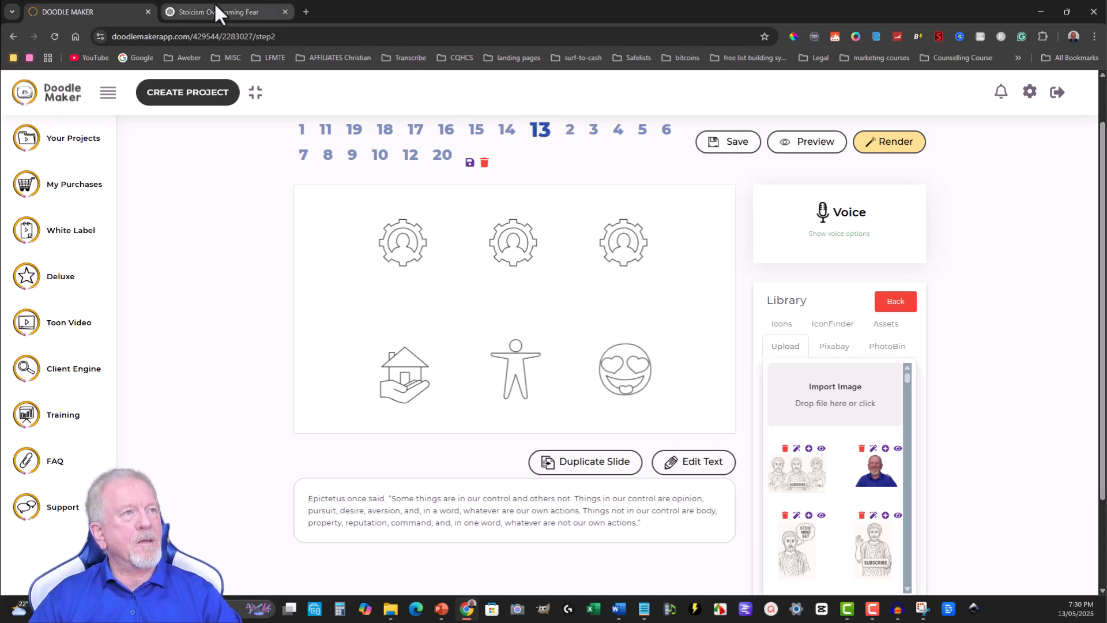
# - Open Slide 1 and review its text and icons
pyautogui.moveTo(216, 6)
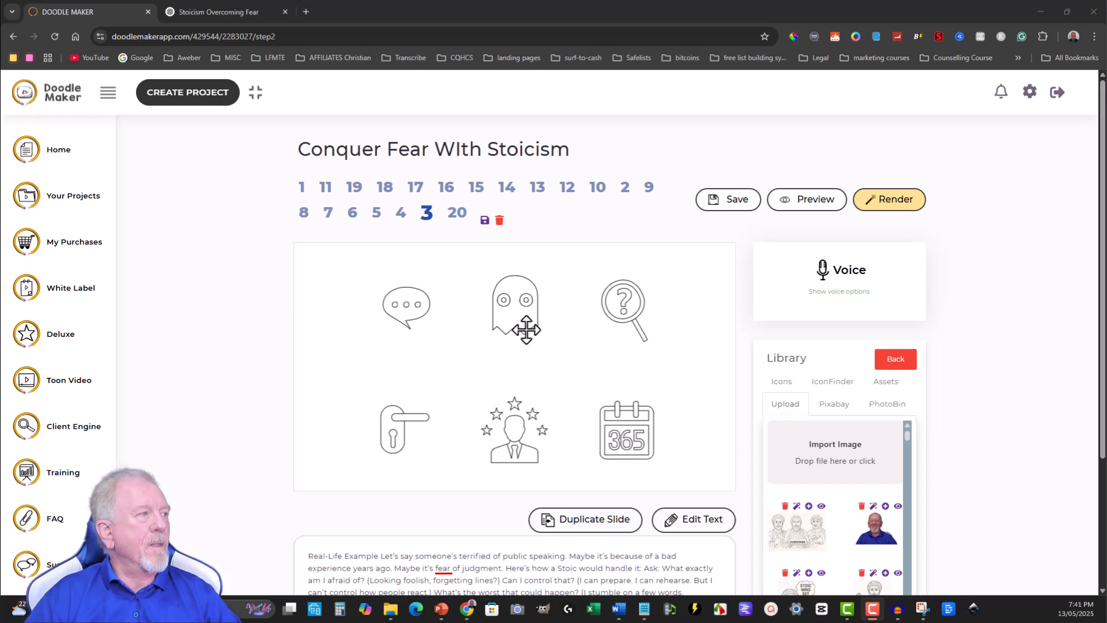
pyautogui.click(301, 188)
pyautogui.scroll(-3, 346, 380)
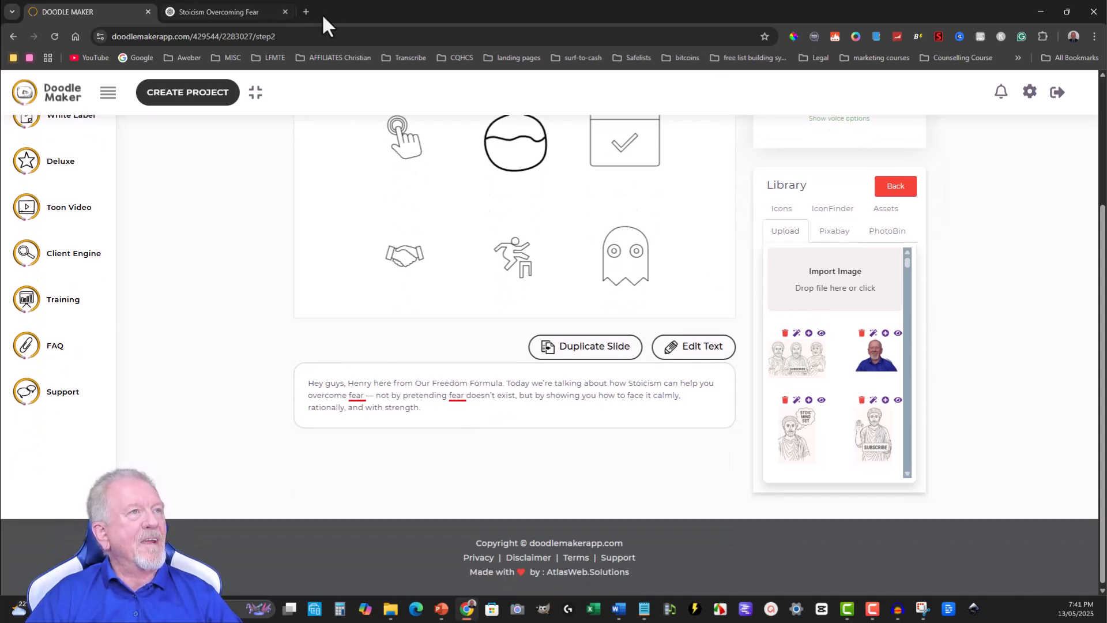
# - Switch to ChatGPT and look through the recent chats for the "Hand-drawn Epictetus Outline" conversation
pyautogui.click(224, 11)
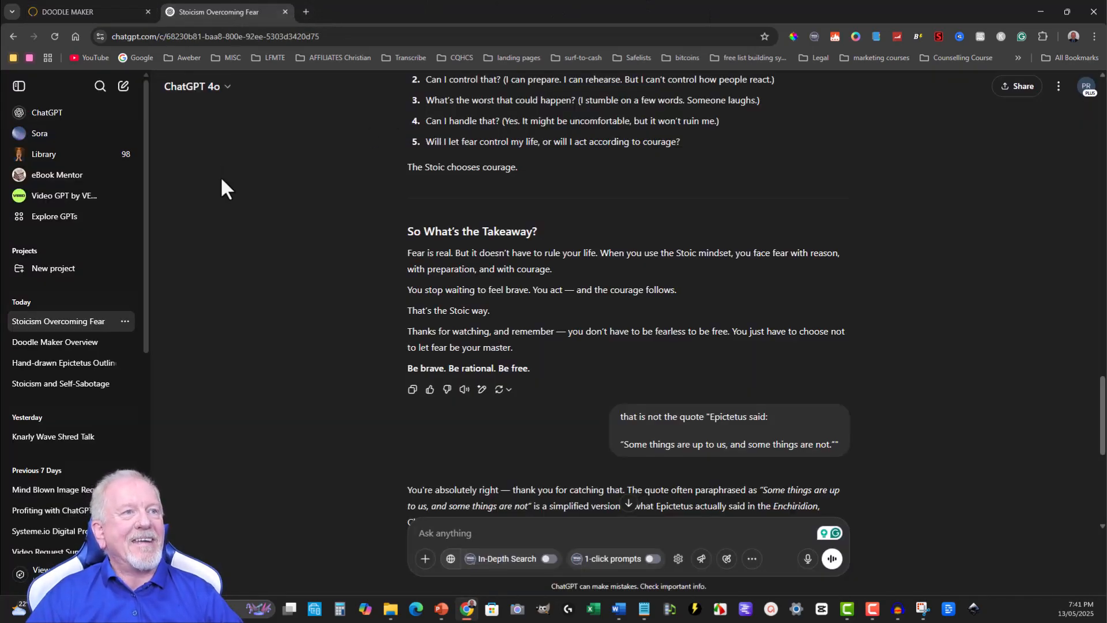
pyautogui.scroll(7, 220, 175)
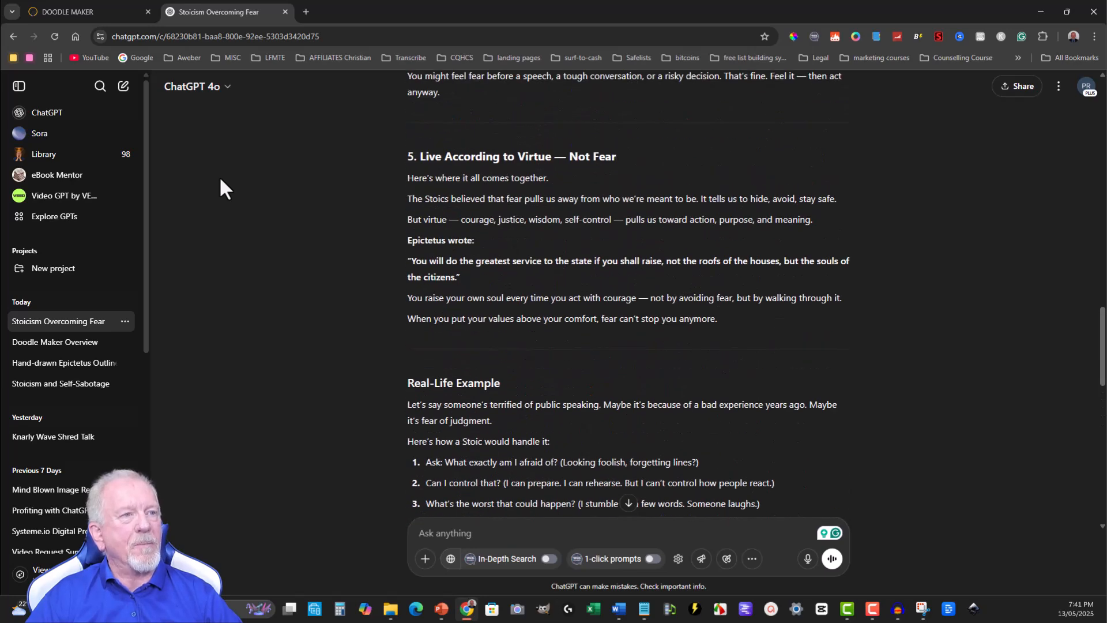
pyautogui.click(82, 346)
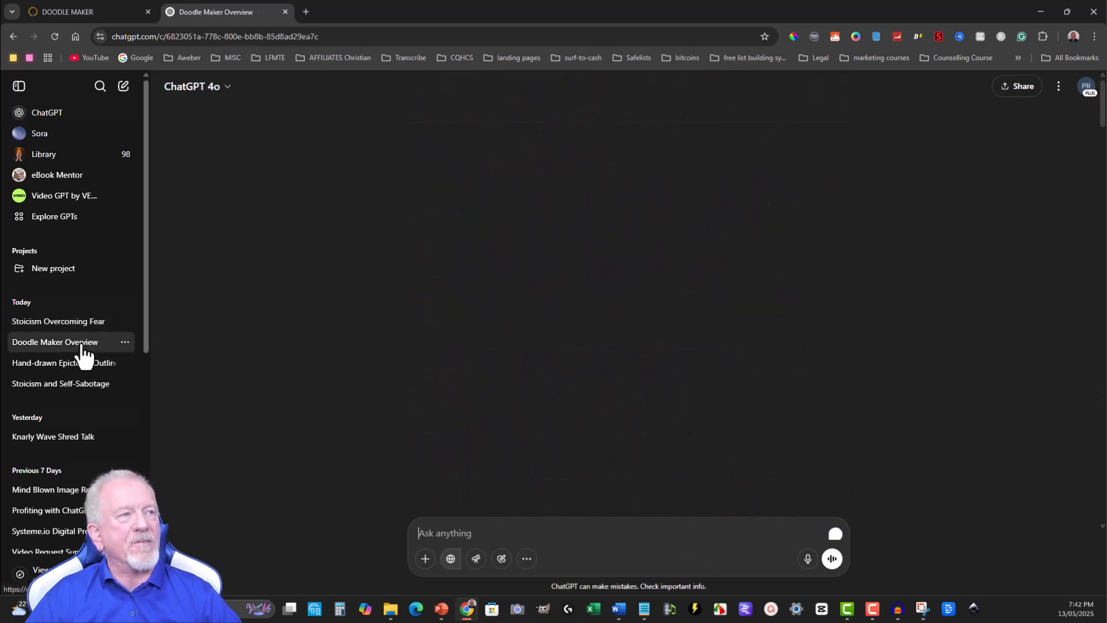
pyautogui.scroll(5, 848, 298)
pyautogui.scroll(5, 851, 293)
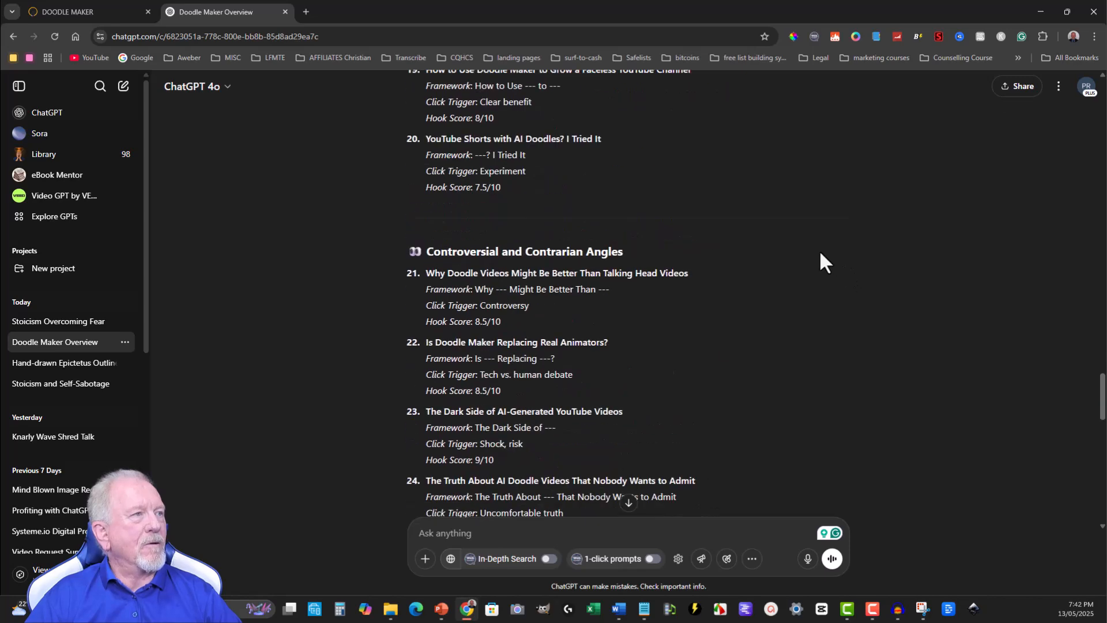
pyautogui.click(68, 369)
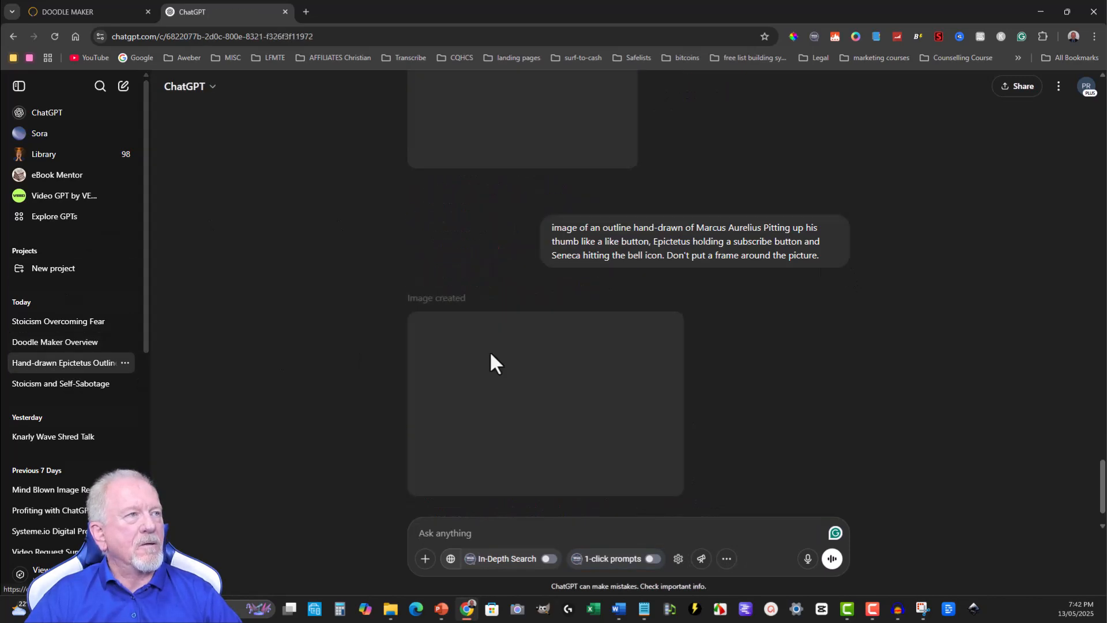
# - Look through the hand-drawn philosopher images and their prompts in the Epictetus chat for a prompt worth reusing
pyautogui.scroll(15, 930, 299)
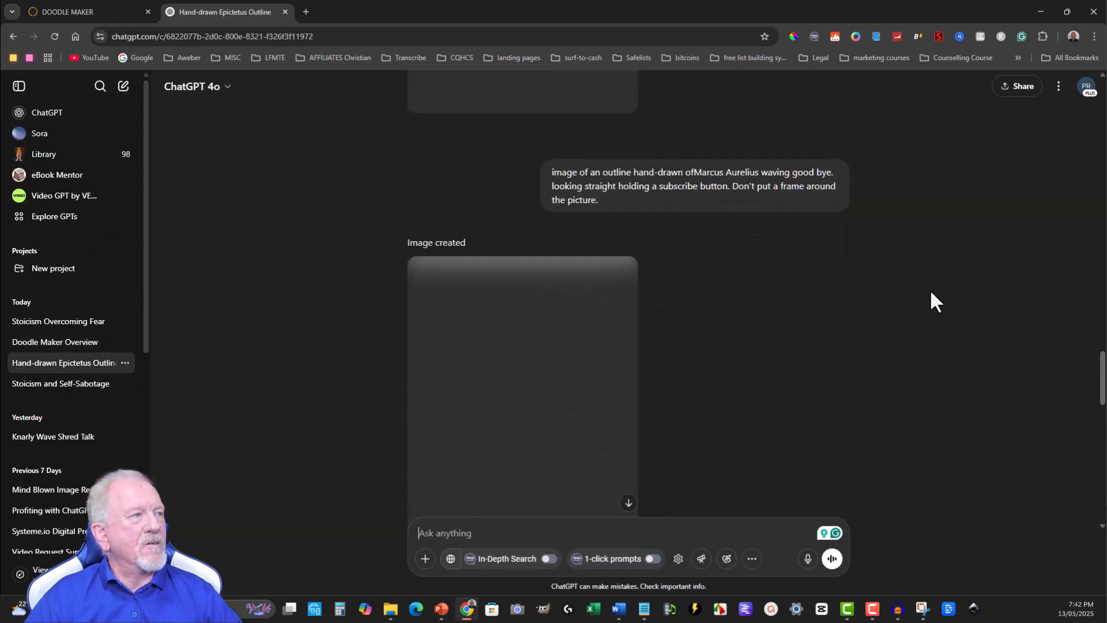
pyautogui.scroll(5, 932, 282)
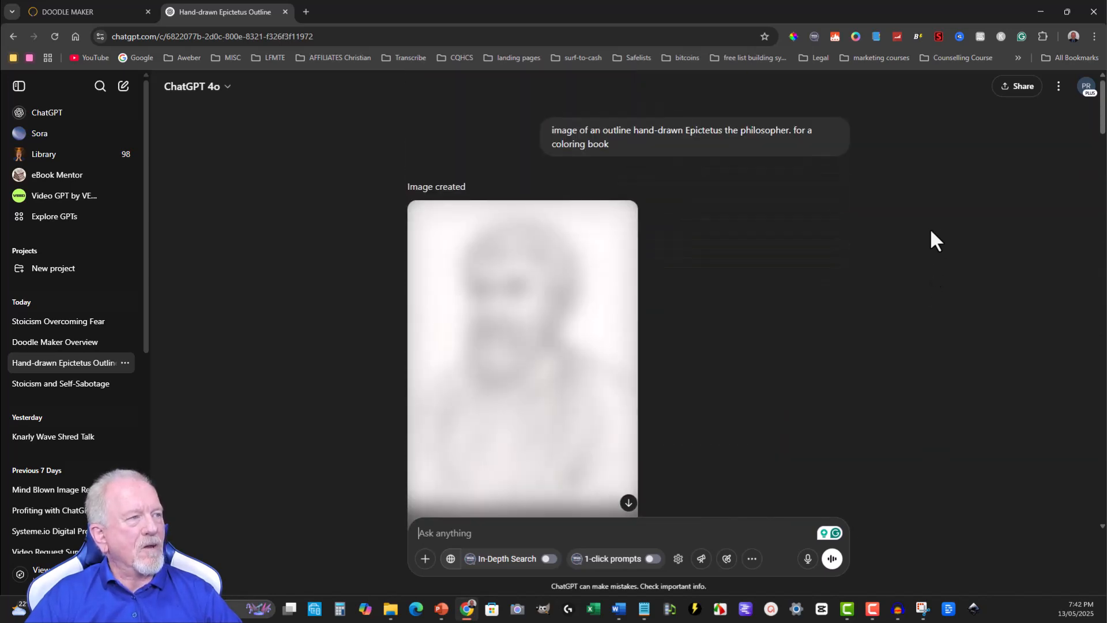
pyautogui.scroll(-12, 821, 226)
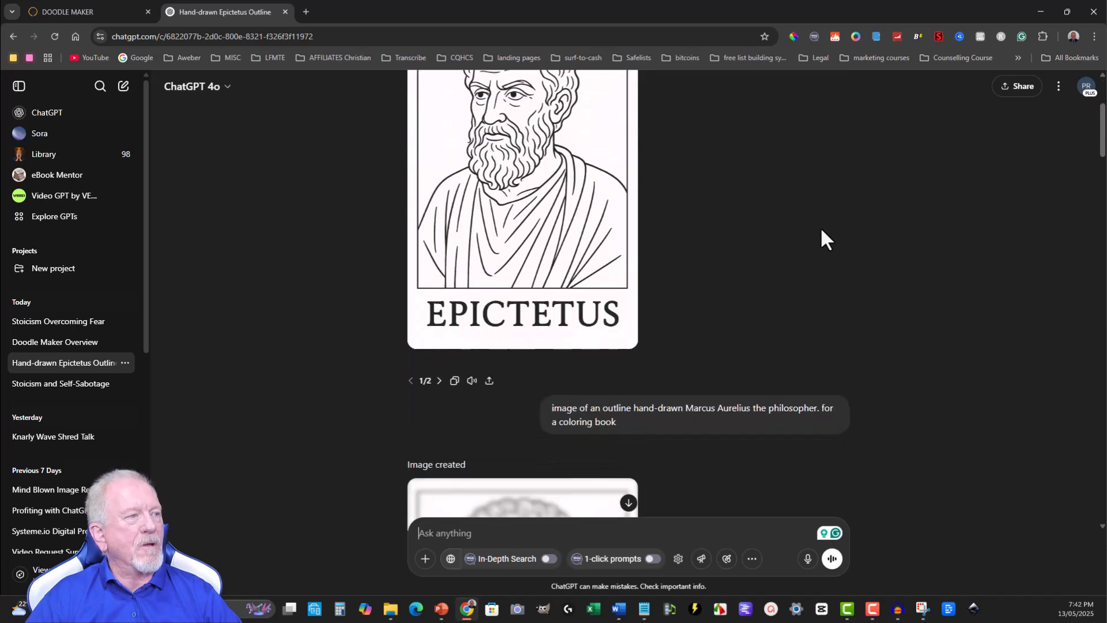
pyautogui.scroll(-10, 966, 209)
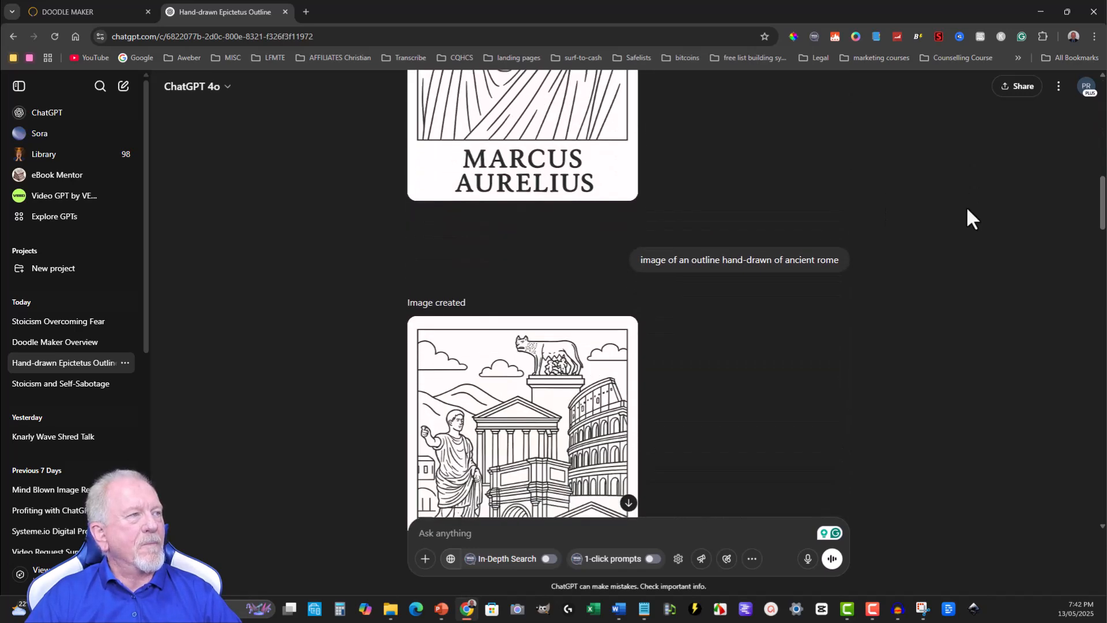
pyautogui.scroll(-12, 966, 207)
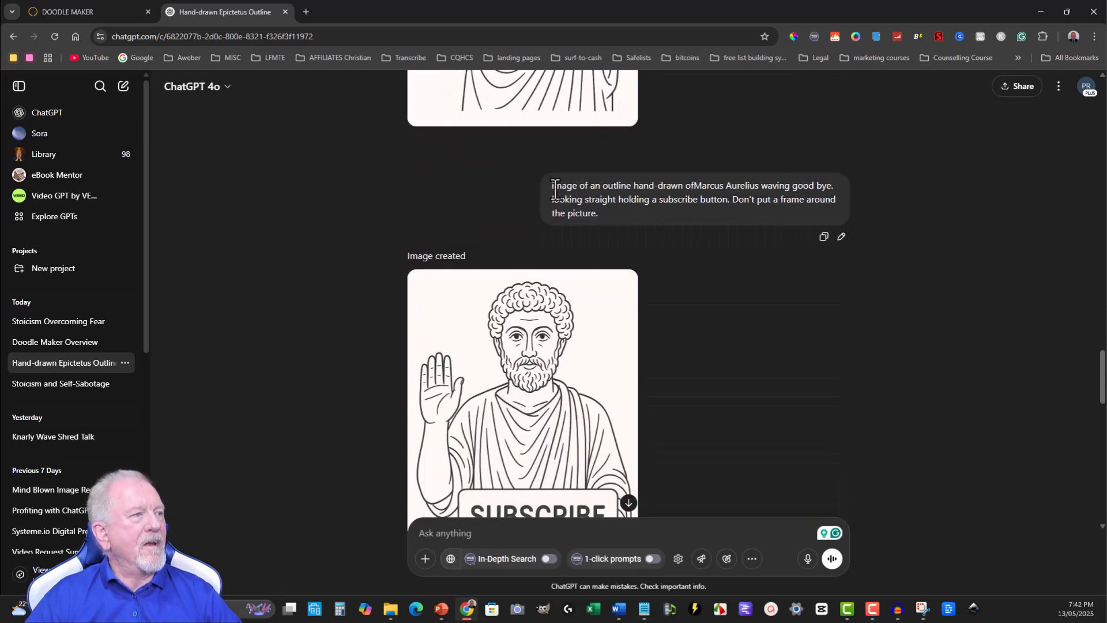
pyautogui.scroll(5, 821, 206)
pyautogui.scroll(5, 593, 210)
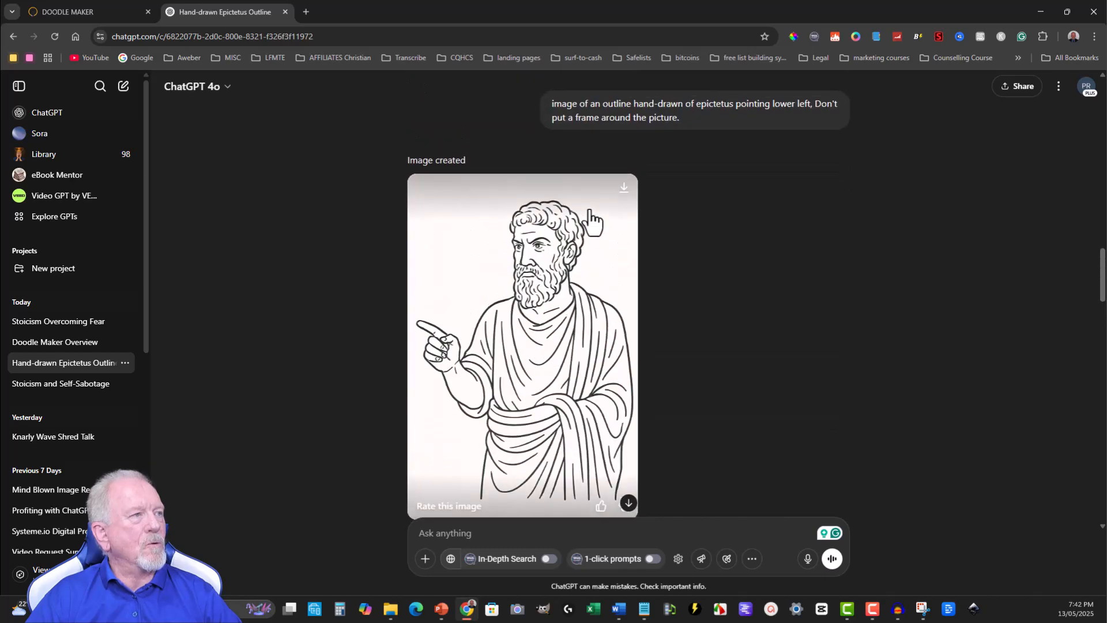
pyautogui.scroll(1, 564, 185)
pyautogui.scroll(13, 558, 173)
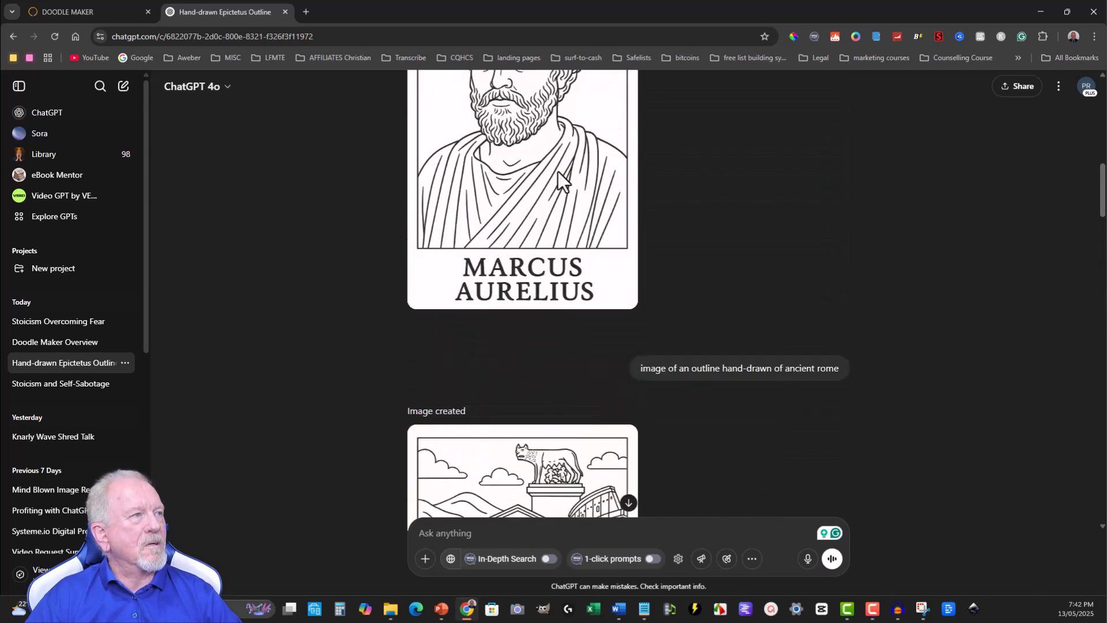
pyautogui.scroll(6, 557, 170)
pyautogui.scroll(-1, 557, 175)
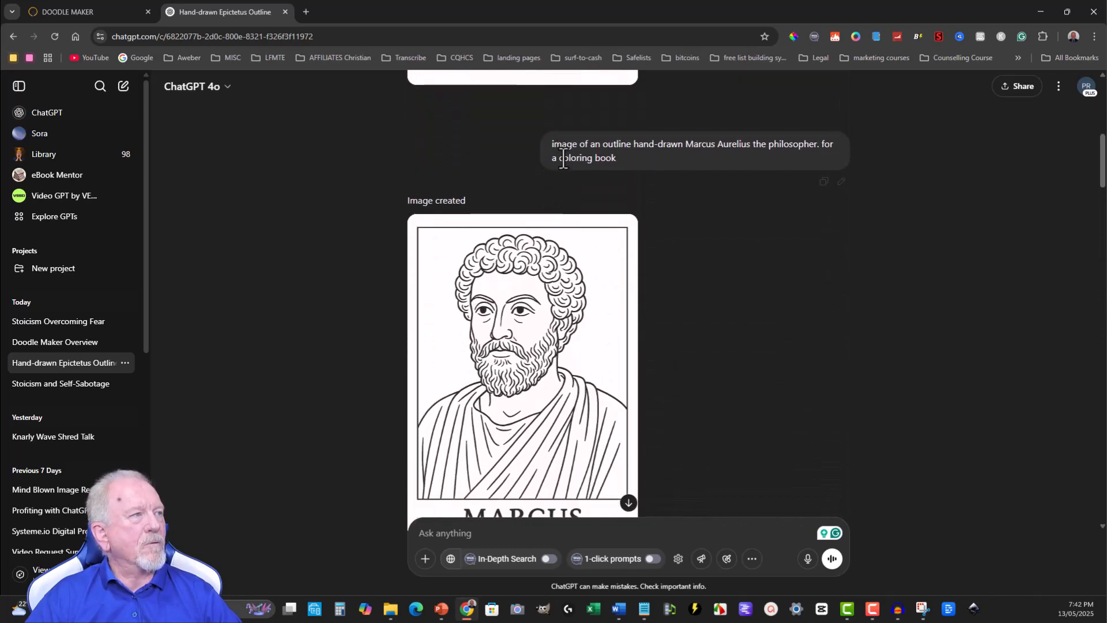
# - Copy the coloring-book prompt for the Marcus Aurelius outline image into a new message
pyautogui.moveTo(628, 163); pyautogui.dragTo(551, 144)
pyautogui.rightClick(618, 163)
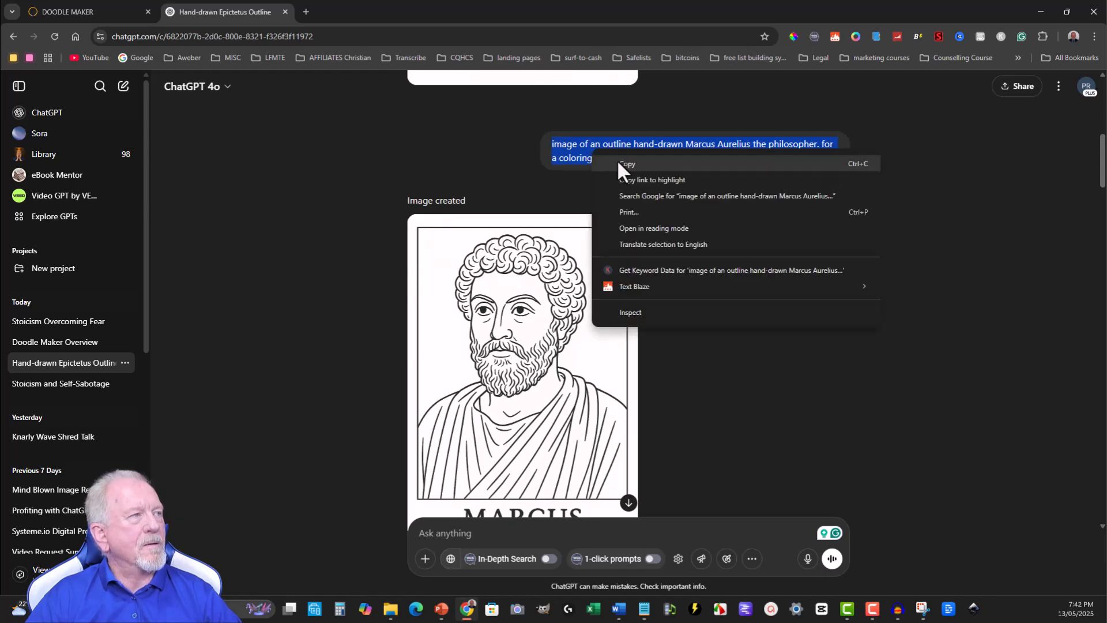
pyautogui.click(626, 164)
pyautogui.click(485, 533)
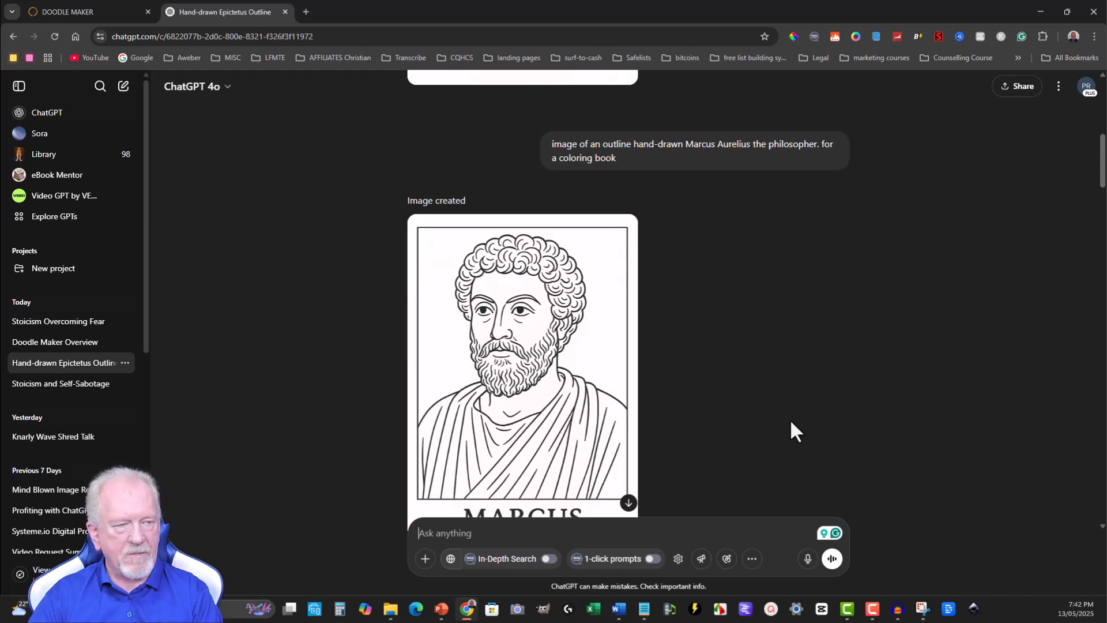
pyautogui.hotkey('ctrl', 'v')
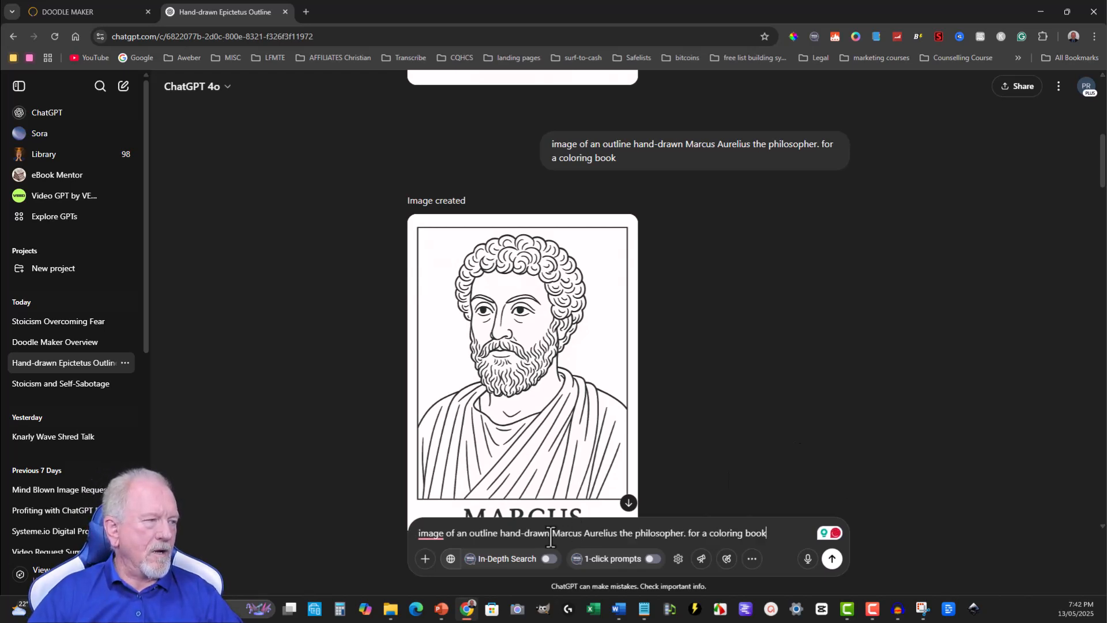
# - Replace Marcus Aurelius with Seneca in the prompt, add "do not put a border around it", and send it
pyautogui.moveTo(552, 533); pyautogui.dragTo(604, 533)
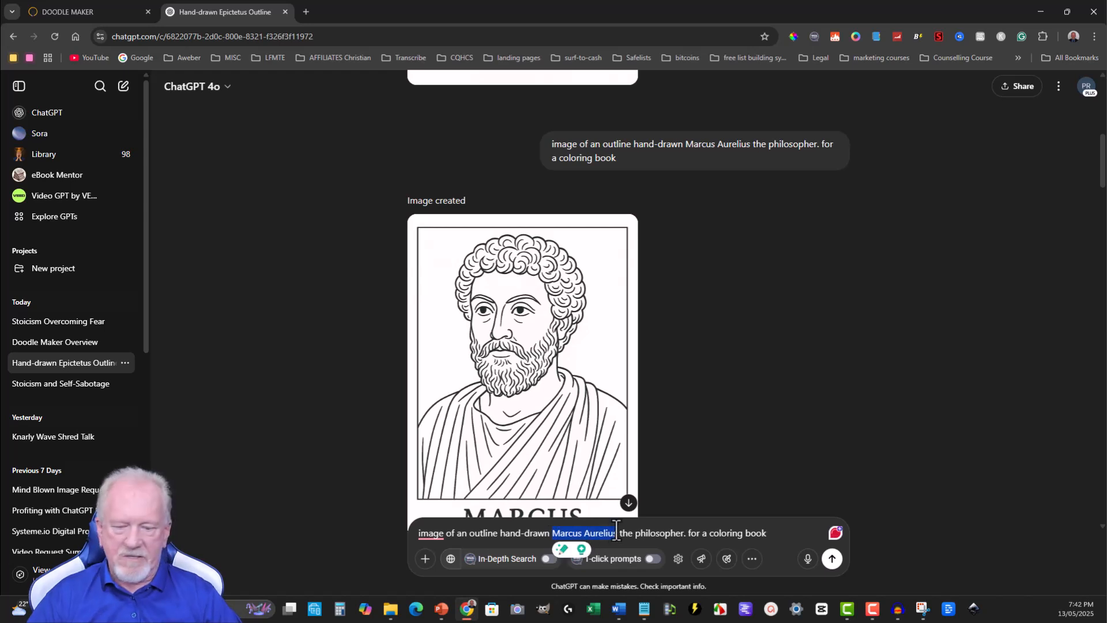
pyautogui.write('Seneca the philosopher')
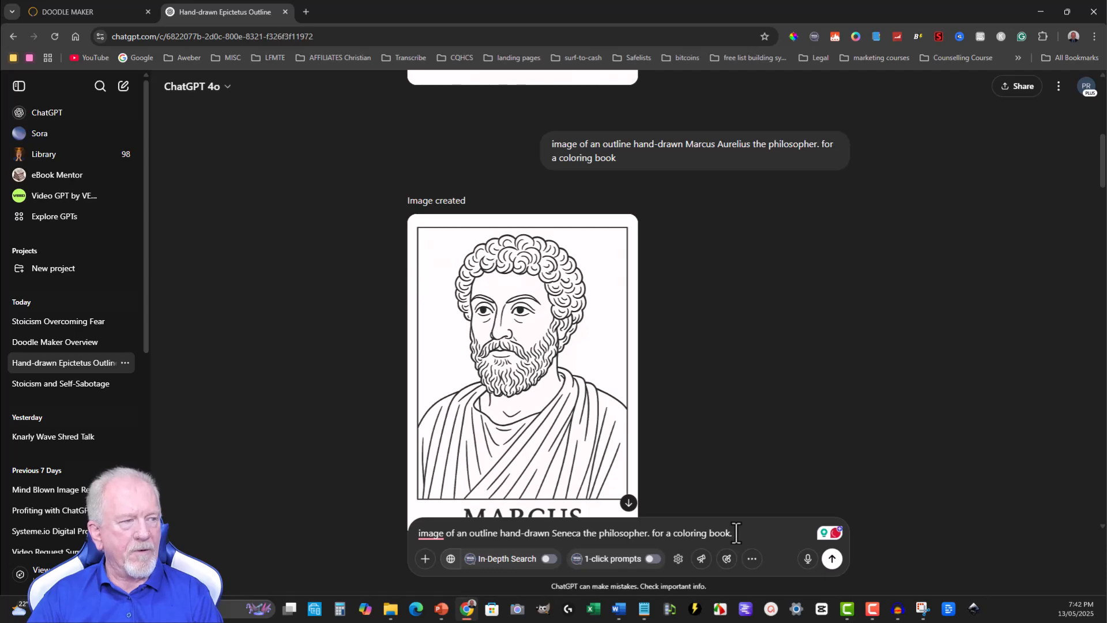
pyautogui.write('. for a coloring book. do not put a border around it')
pyautogui.press('Return')
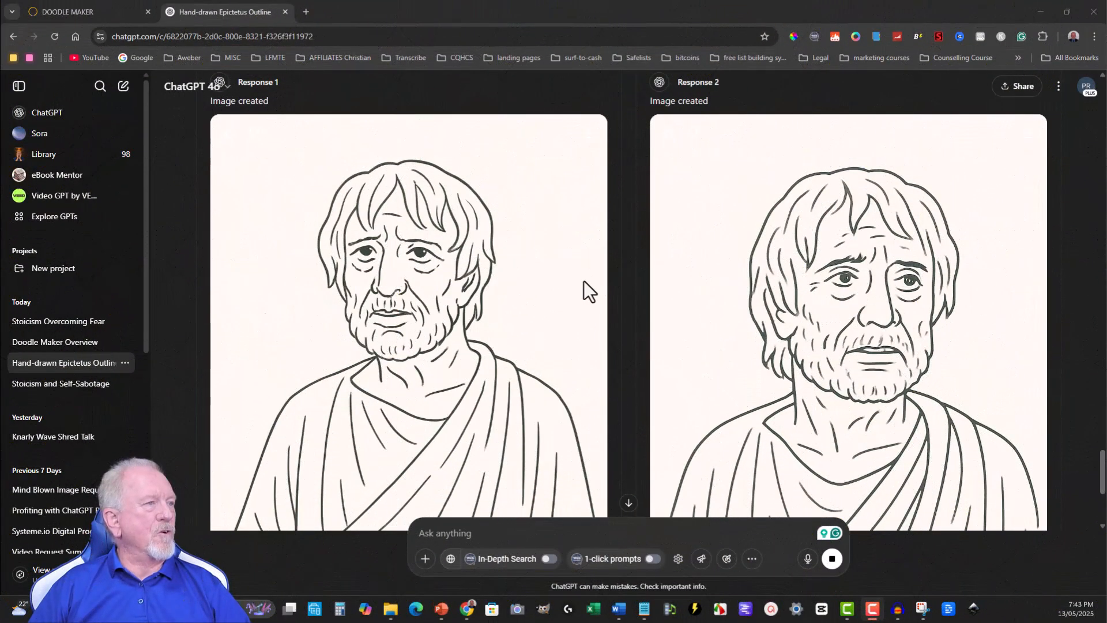
# - Compare the two generated Seneca images, viewing the first at full size, and choose Response 1 as the preferred one
pyautogui.scroll(-2, 588, 291)
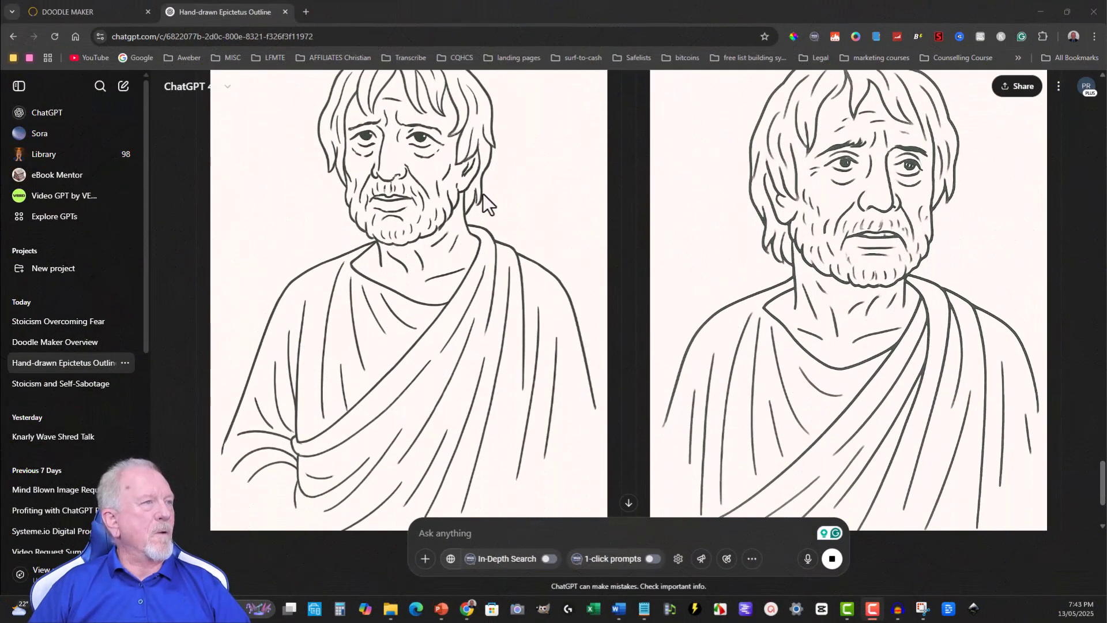
pyautogui.scroll(-3, 437, 158)
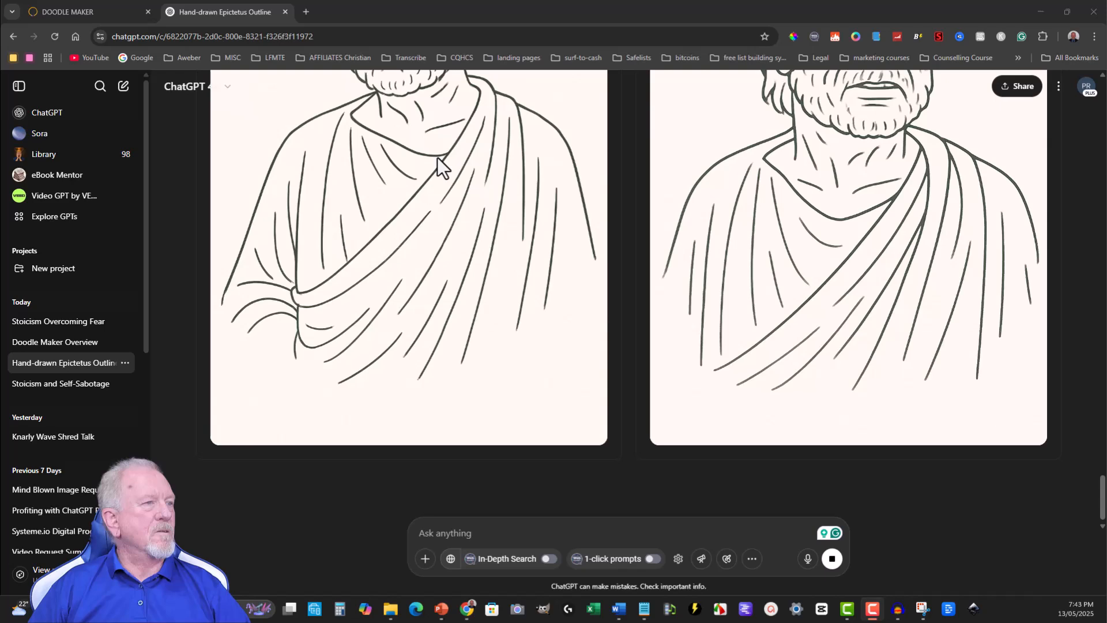
pyautogui.click(429, 210)
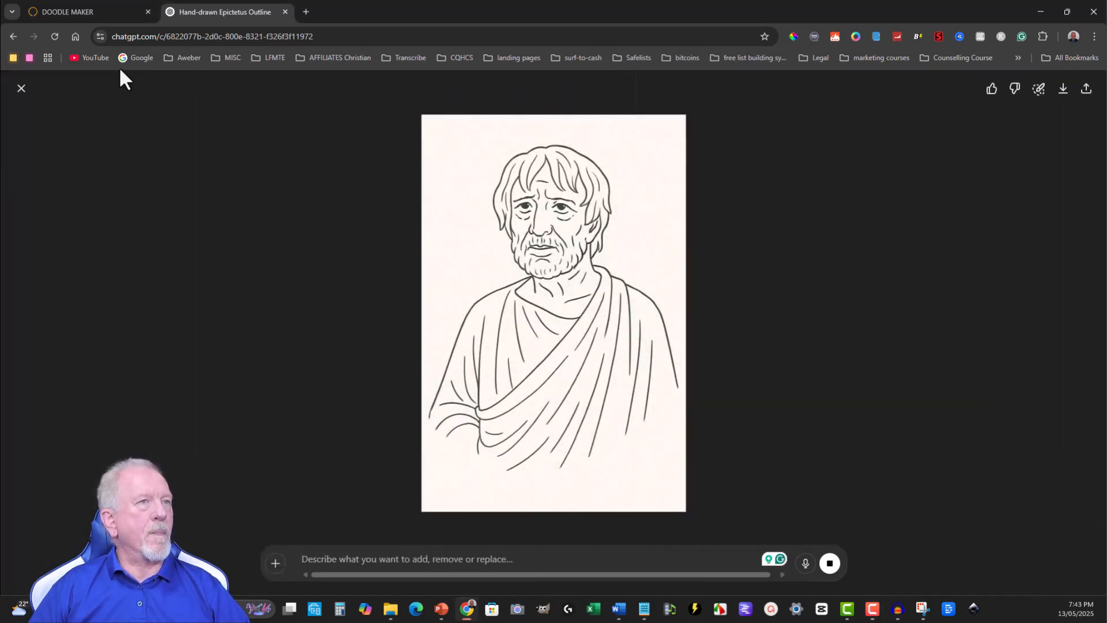
pyautogui.click(22, 95)
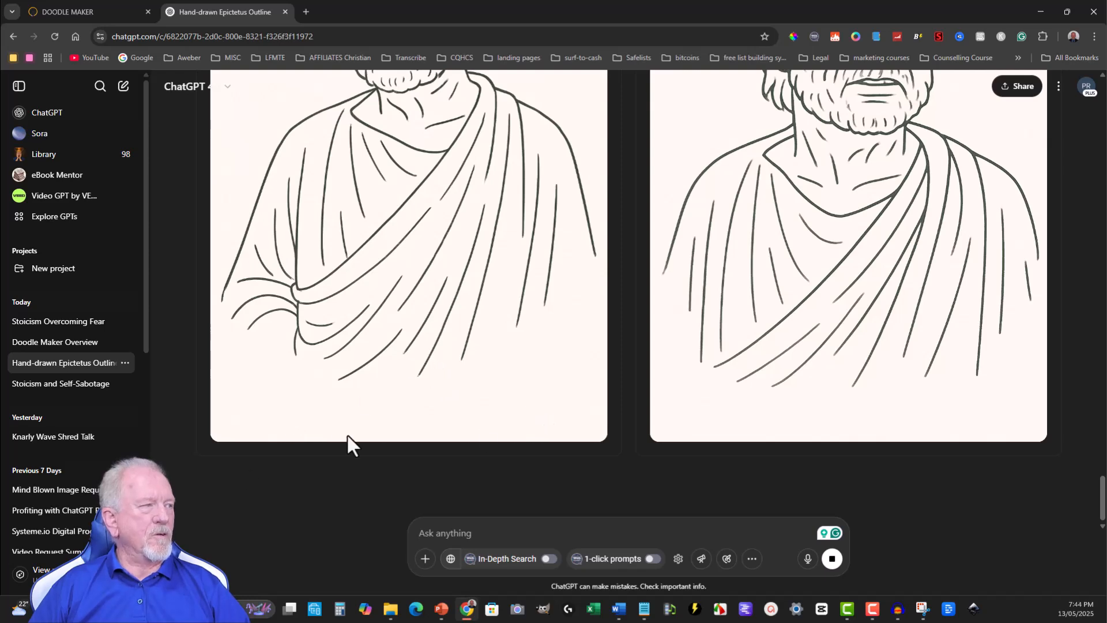
pyautogui.scroll(8, 365, 410)
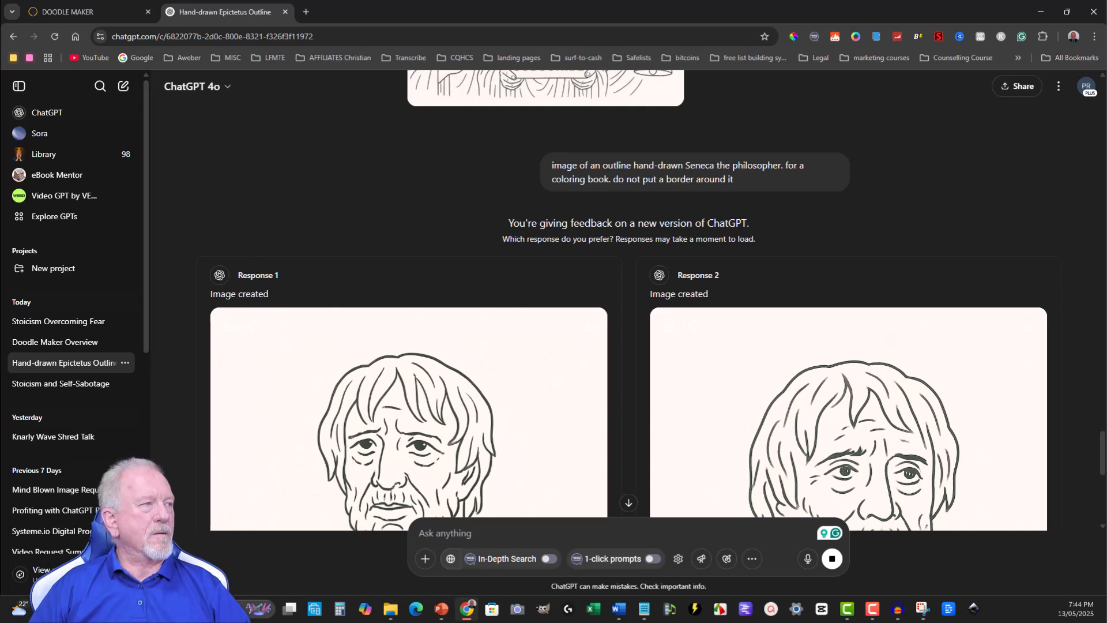
pyautogui.scroll(-7, 279, 323)
pyautogui.click(248, 494)
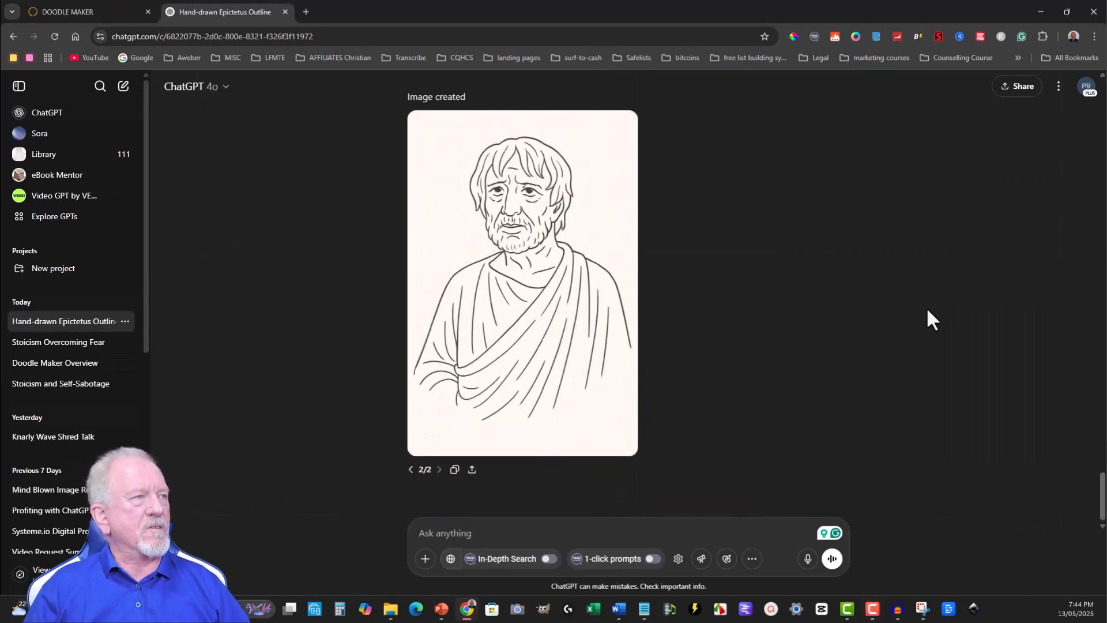
# - Enlarge the chosen Seneca image and capture it as a screen snip cropped to the picture's edges
pyautogui.click(513, 253)
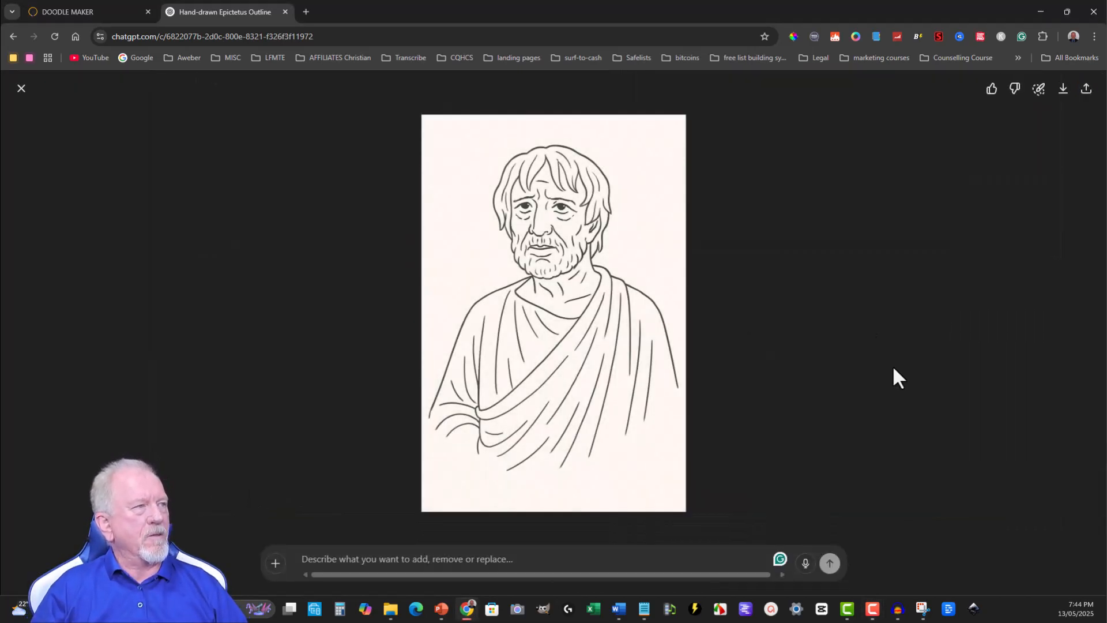
pyautogui.click(922, 609)
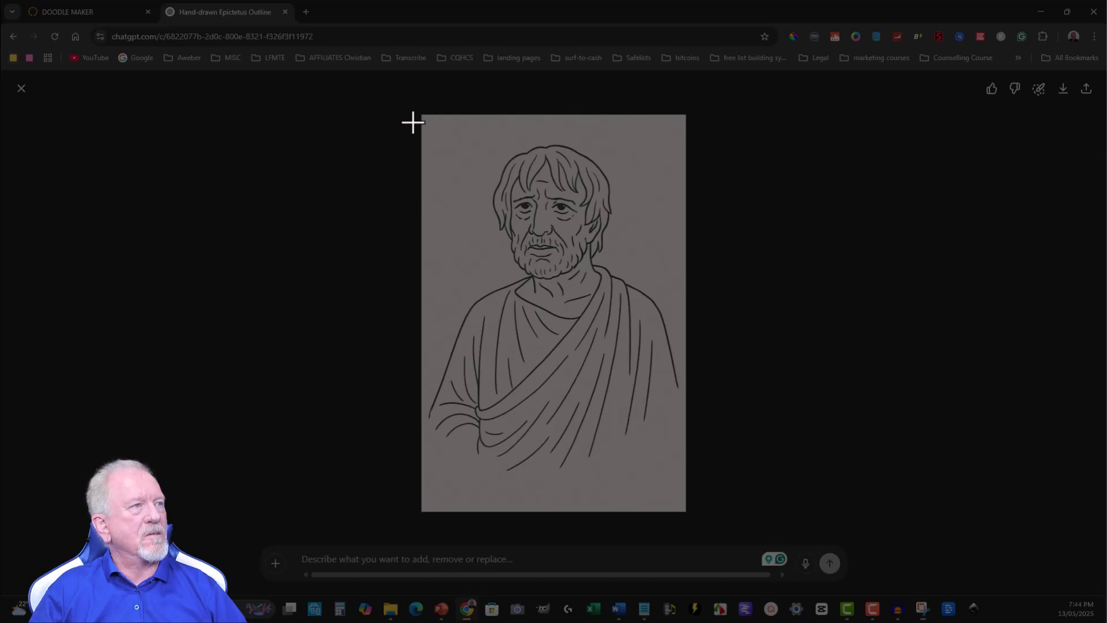
pyautogui.moveTo(421, 115); pyautogui.dragTo(683, 506)
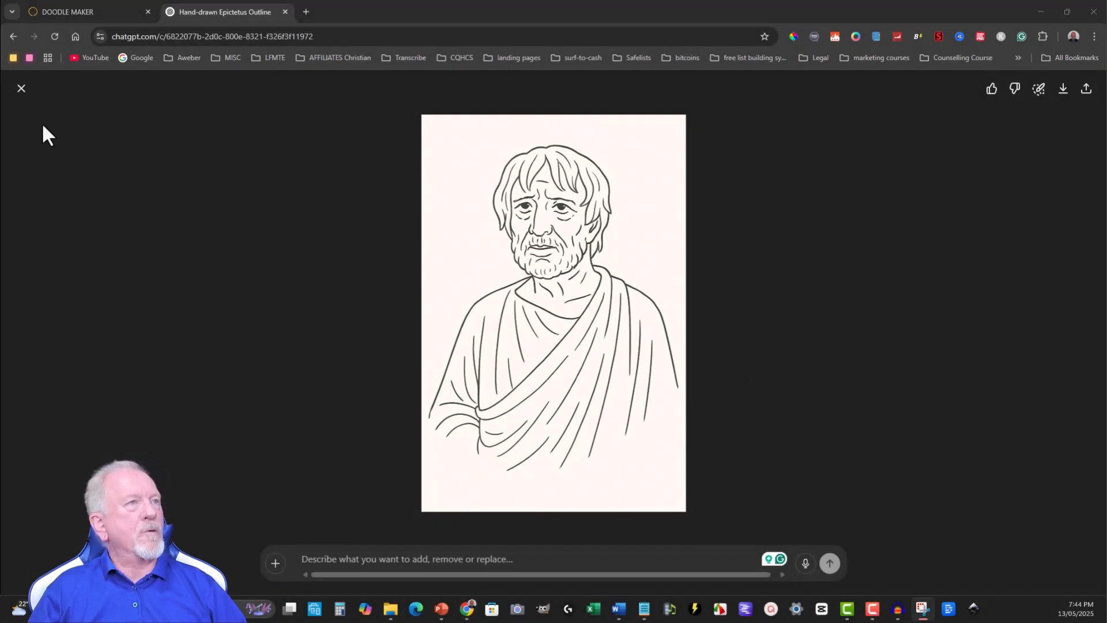
# - Switch back to Doodle Maker, upload the Seneca image to the library, and add it to Slide 17
pyautogui.click(52, 6)
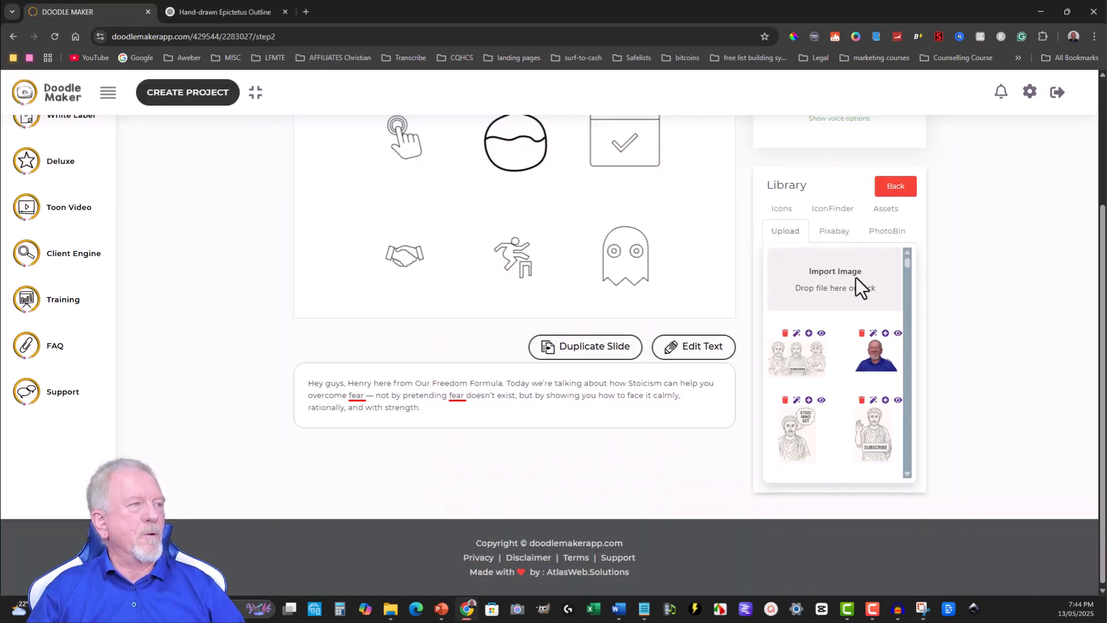
pyautogui.scroll(3, 285, 283)
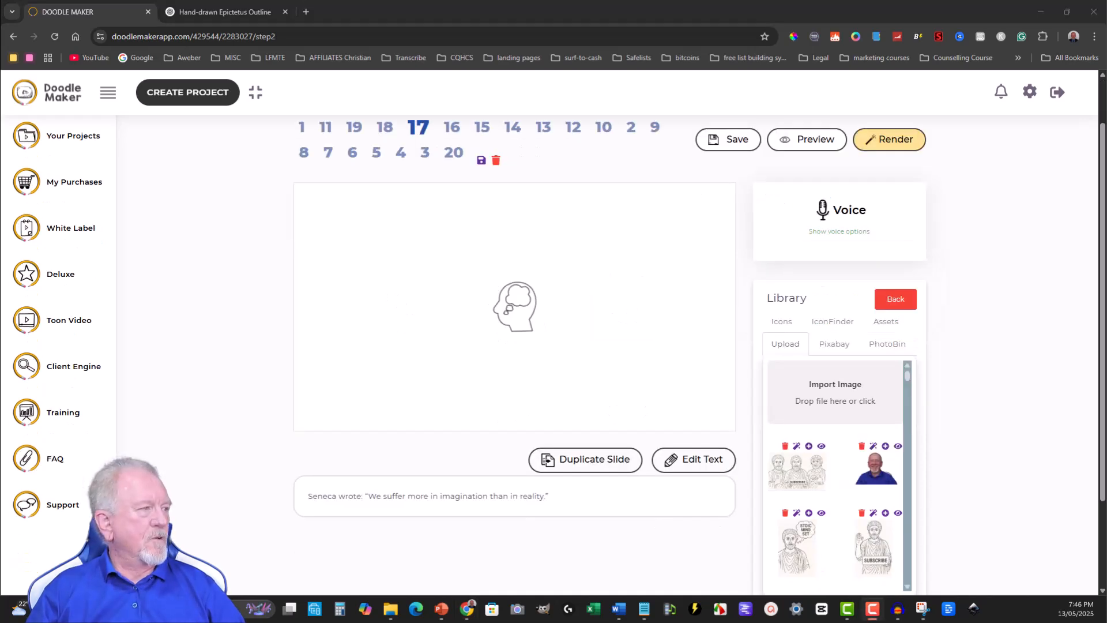
pyautogui.moveTo(312, 247); pyautogui.dragTo(824, 397)
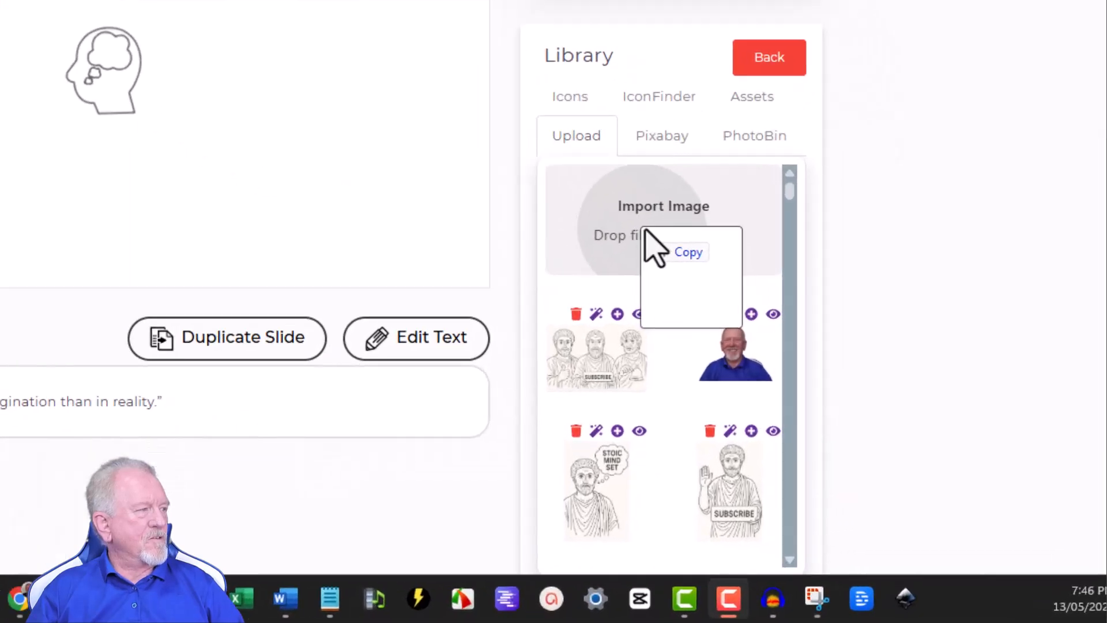
pyautogui.moveTo(645, 229); pyautogui.dragTo(652, 221)
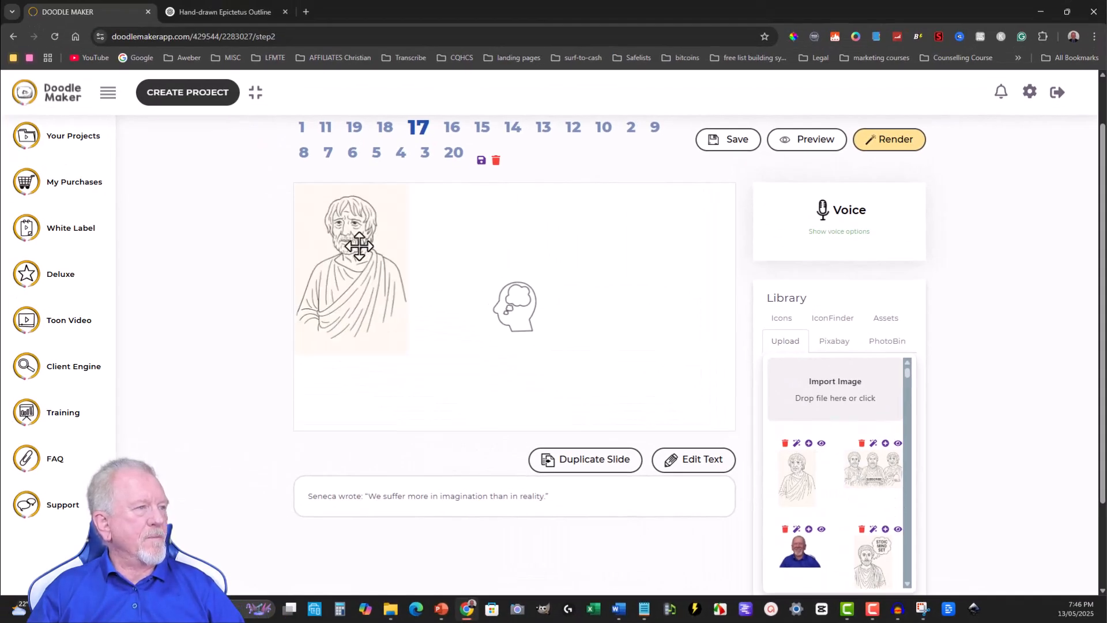
# - Unlock Slide 17's timeline and move the Seneca image ahead of the head icon in the drawing order
pyautogui.click(514, 306)
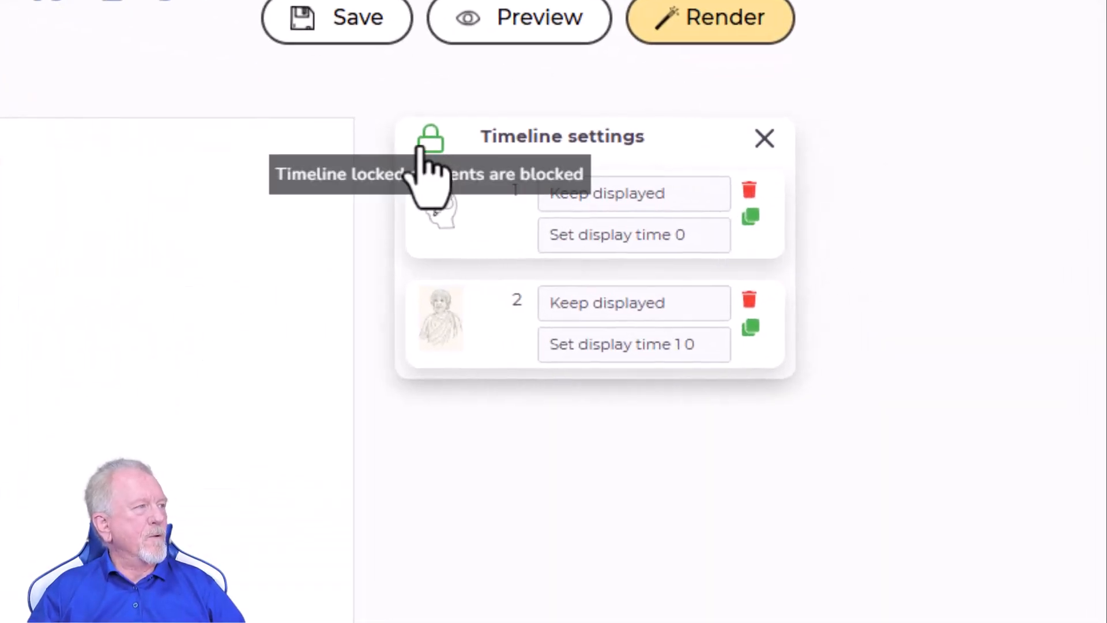
pyautogui.click(432, 144)
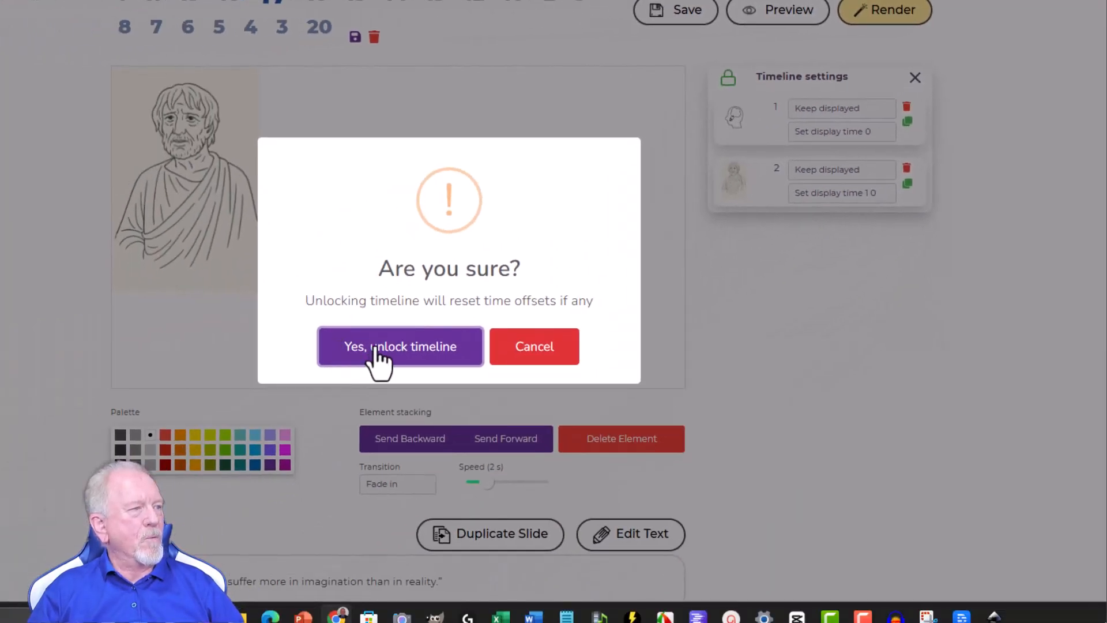
pyautogui.click(381, 351)
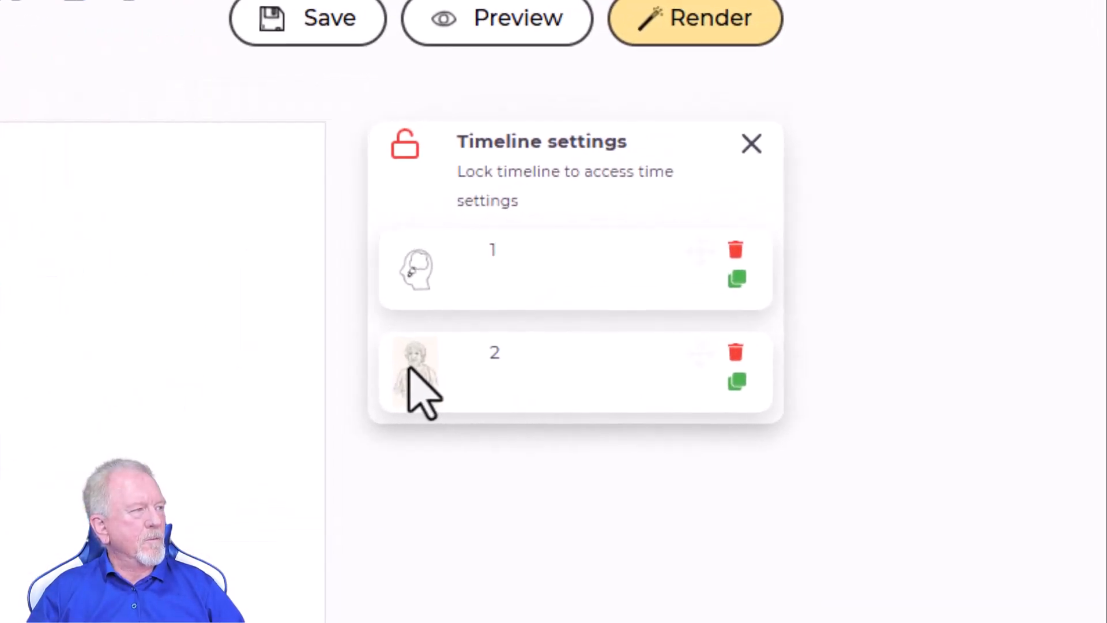
pyautogui.moveTo(549, 291); pyautogui.dragTo(549, 209)
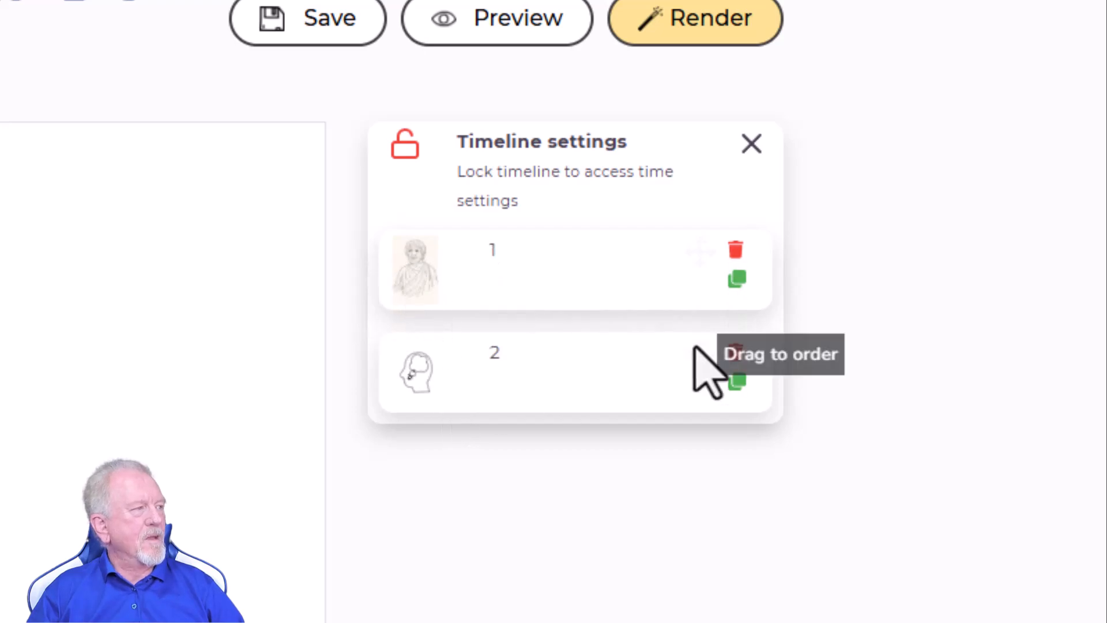
# - Remove the head icon from Slide 17, then centre the Seneca image and enlarge it to the slide's full height
pyautogui.click(736, 353)
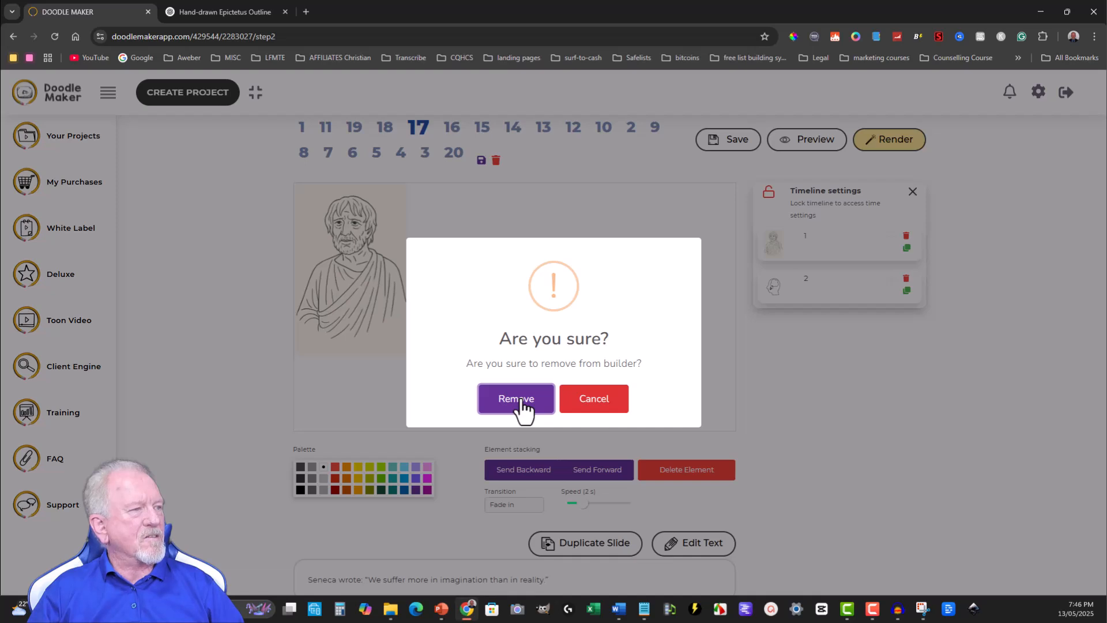
pyautogui.click(516, 399)
pyautogui.moveTo(376, 296); pyautogui.dragTo(519, 307)
pyautogui.moveTo(557, 380); pyautogui.dragTo(603, 417)
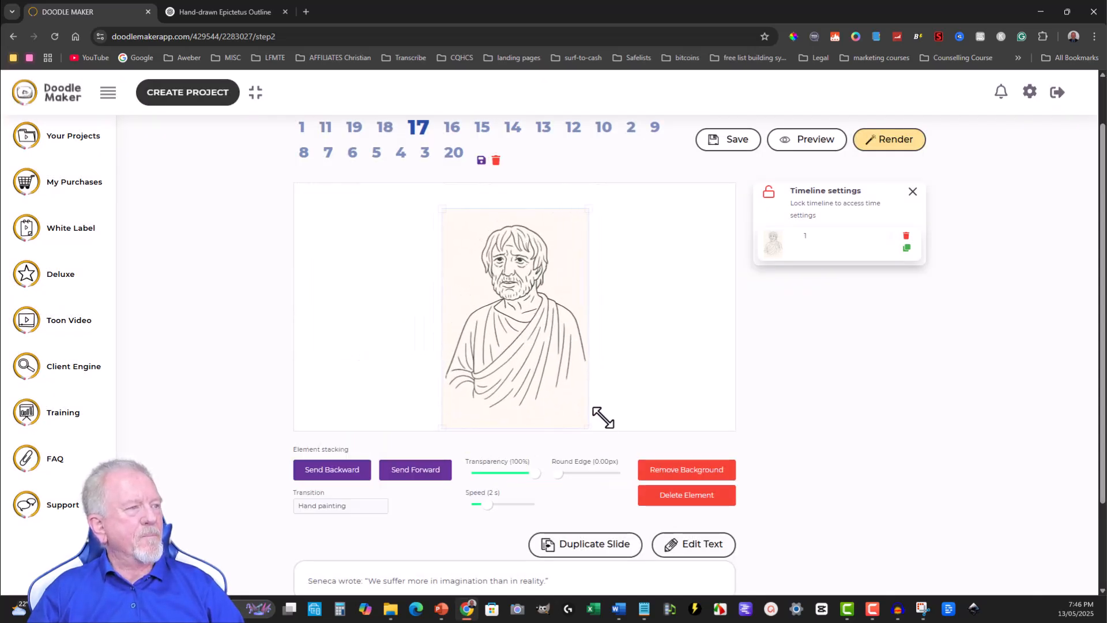
pyautogui.moveTo(442, 210); pyautogui.dragTo(425, 183)
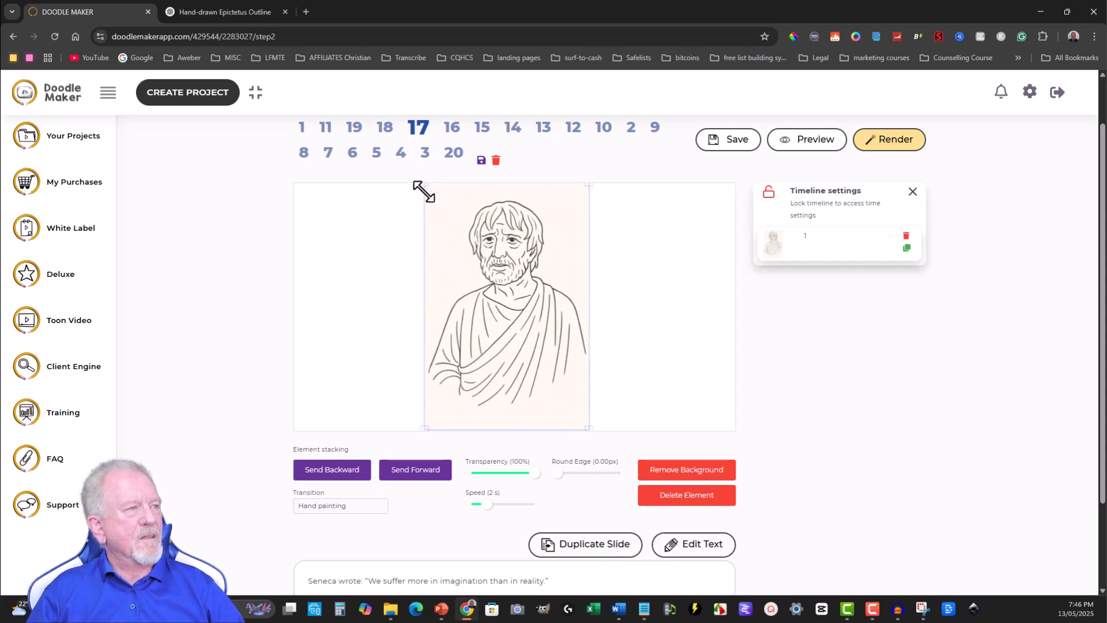
pyautogui.click(698, 305)
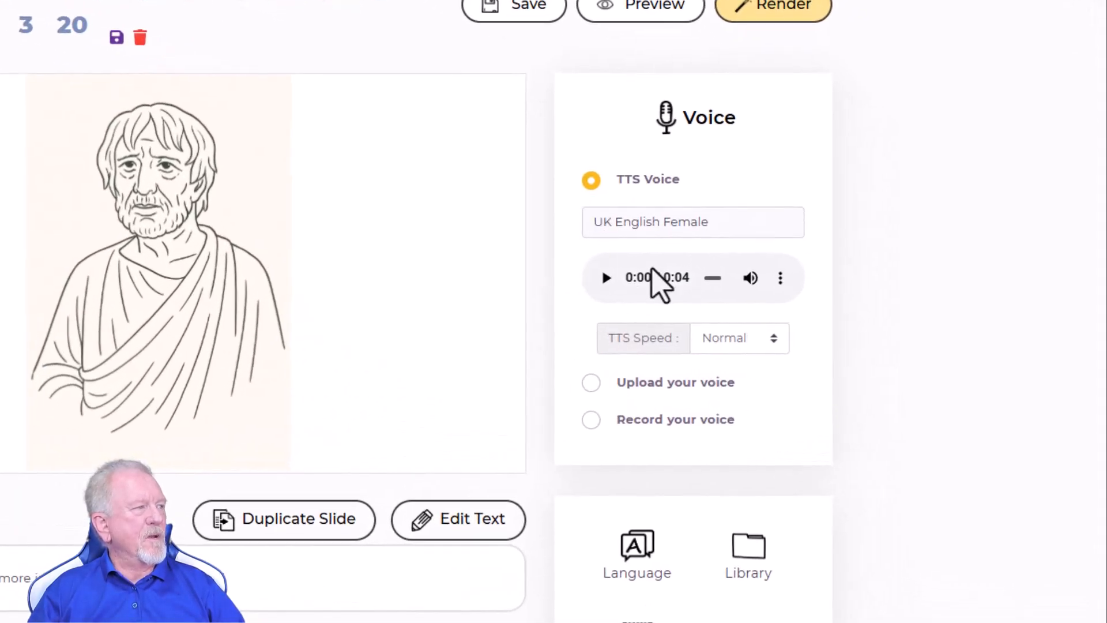
# - Set Slide 17's text-to-speech voice to English UK - Harry (Male)
pyautogui.click(734, 226)
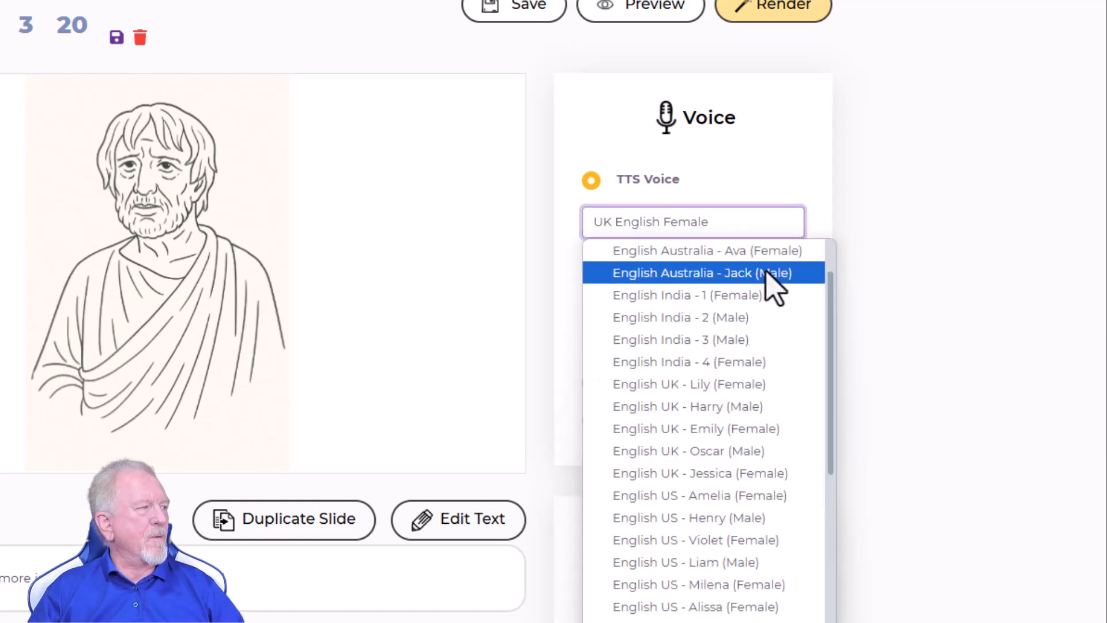
pyautogui.scroll(-8, 770, 276)
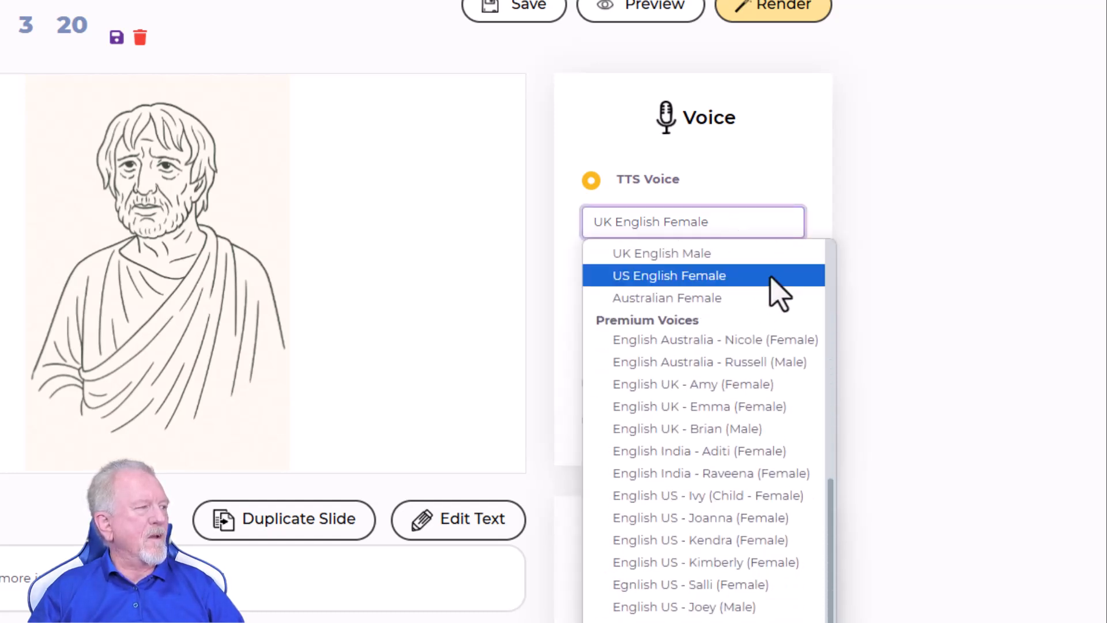
pyautogui.scroll(8, 778, 291)
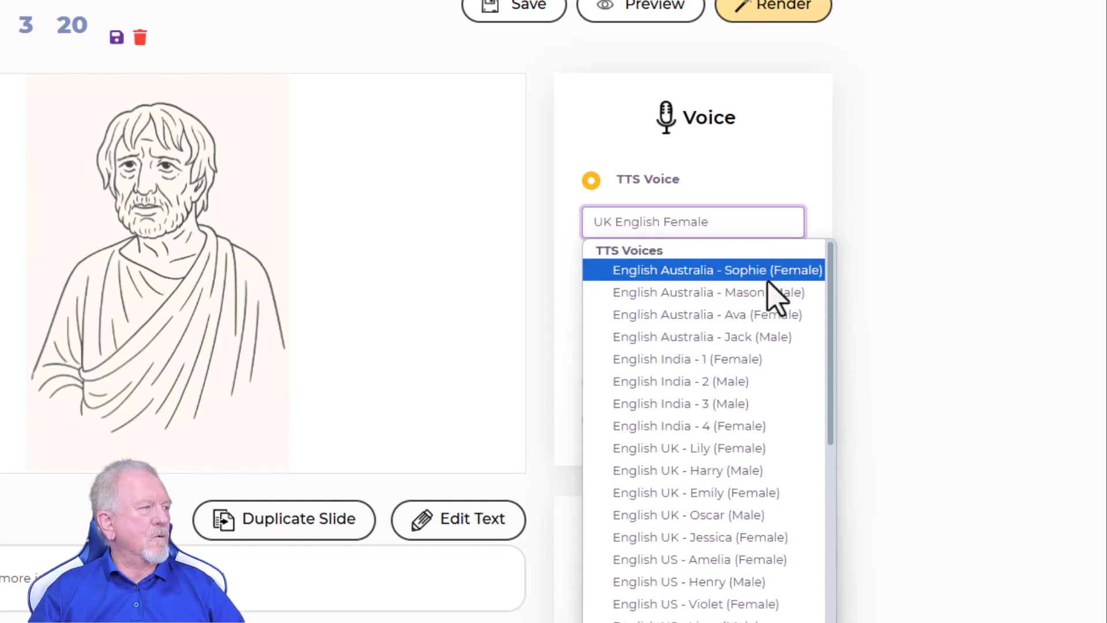
pyautogui.click(704, 471)
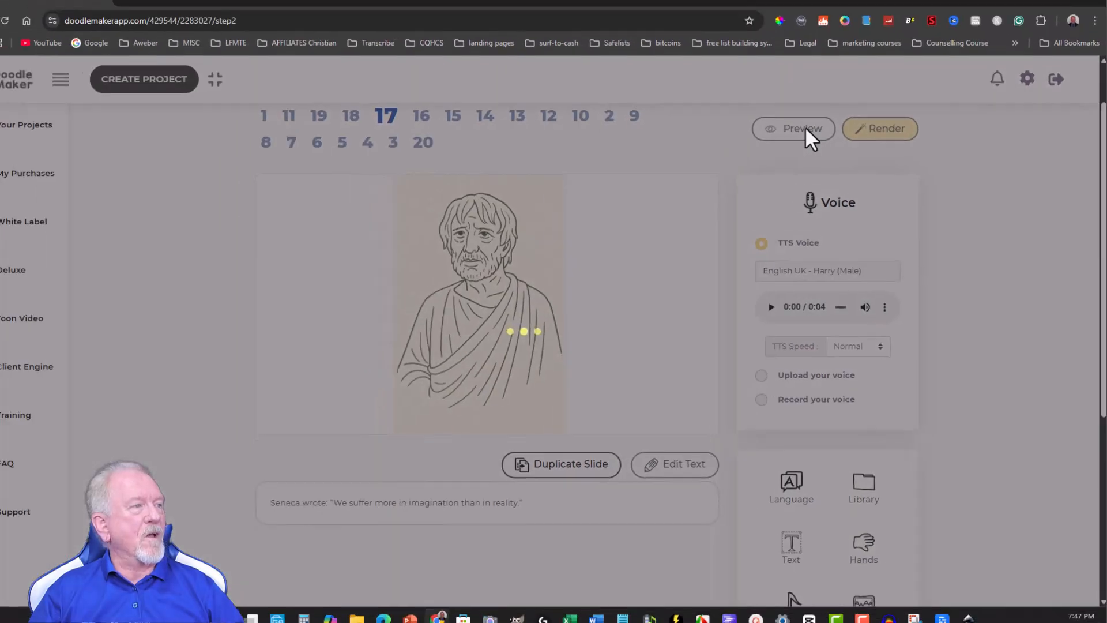
# - Preview Slide 17 and Slide 1 to check their drawing animations, and close the preview
pyautogui.click(686, 30)
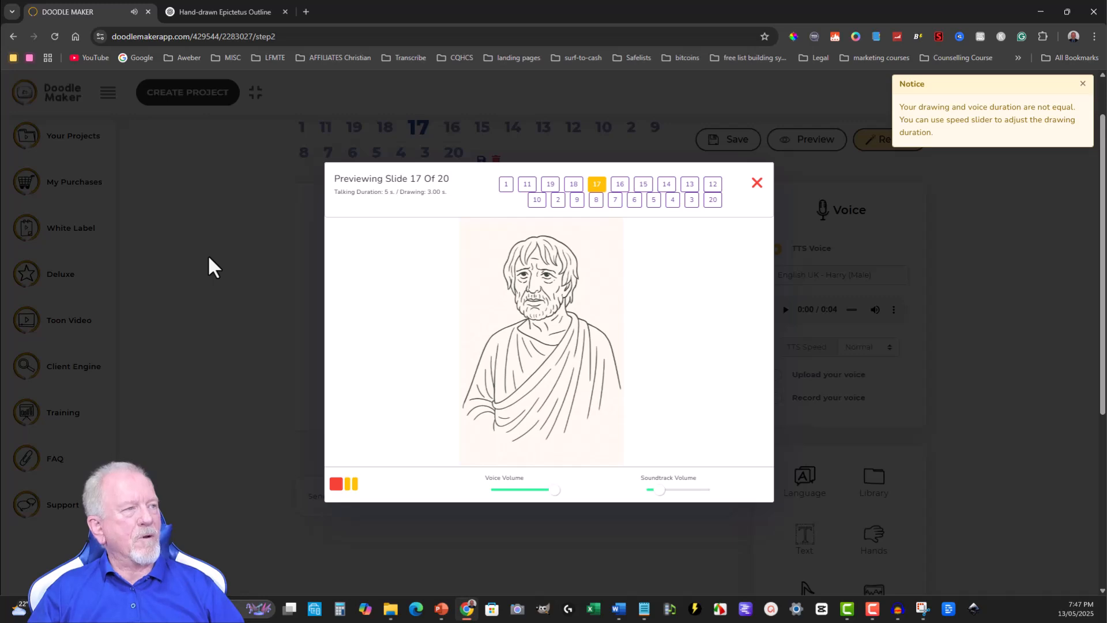
pyautogui.click(757, 182)
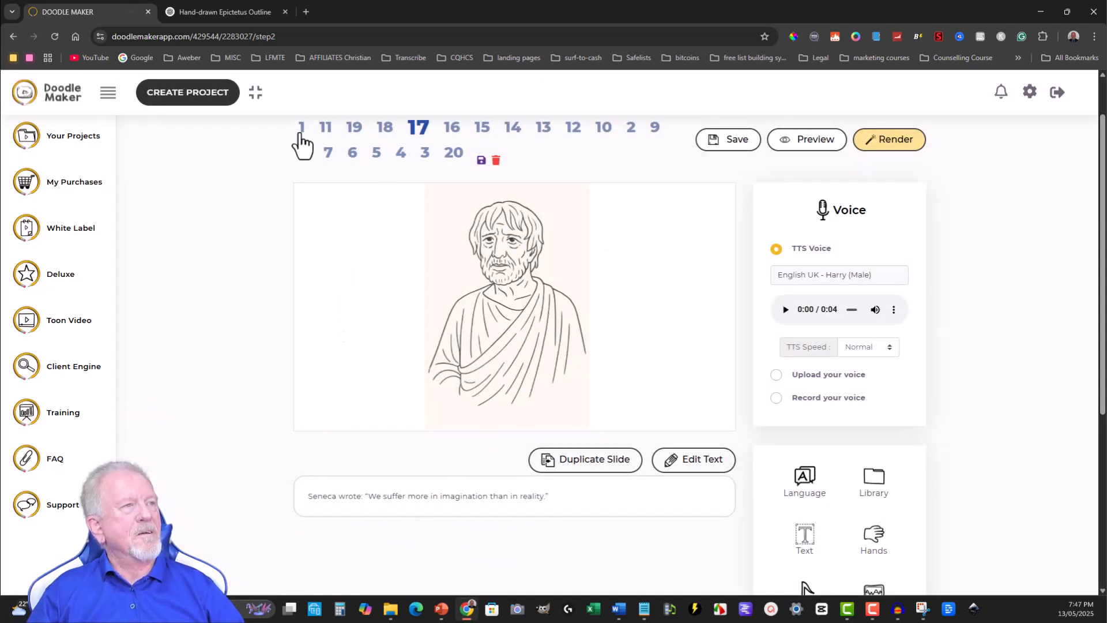
pyautogui.click(808, 142)
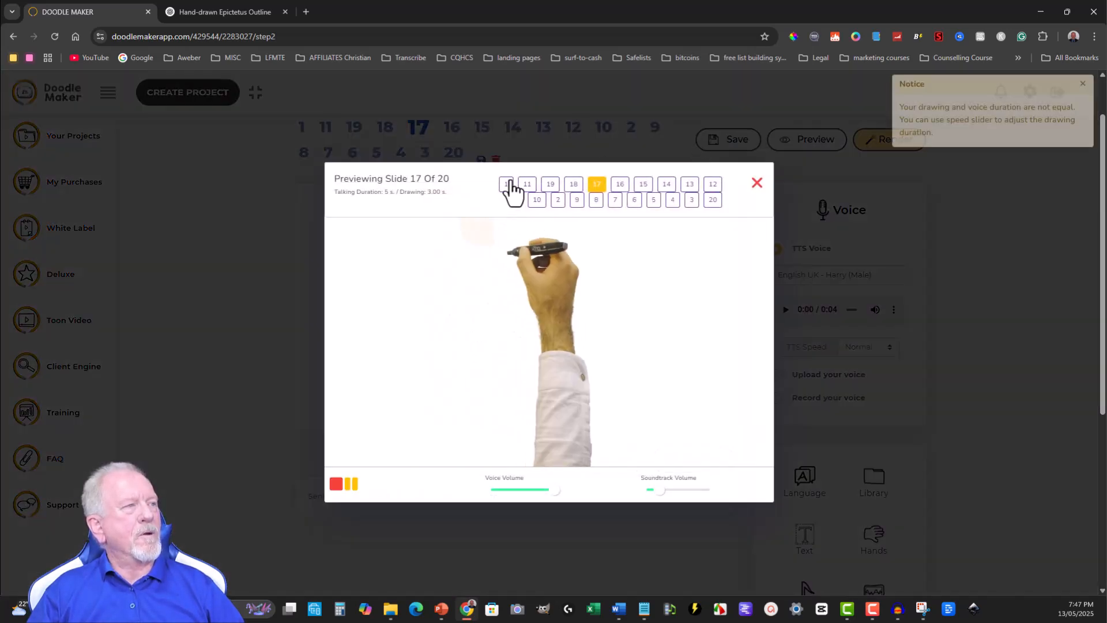
pyautogui.click(506, 185)
pyautogui.click(507, 186)
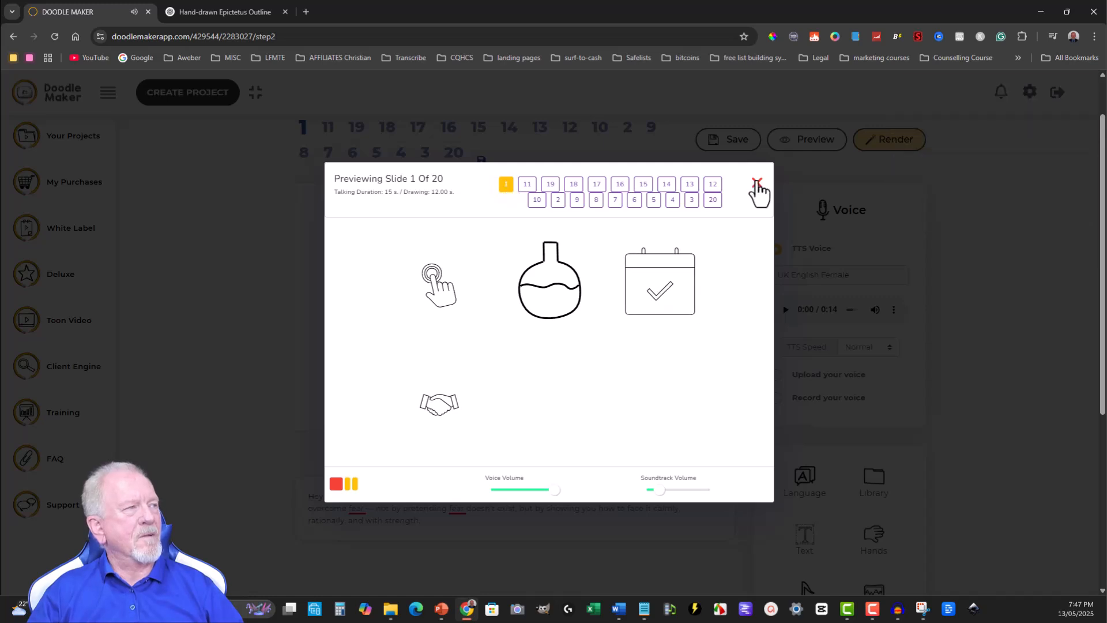
pyautogui.click(757, 183)
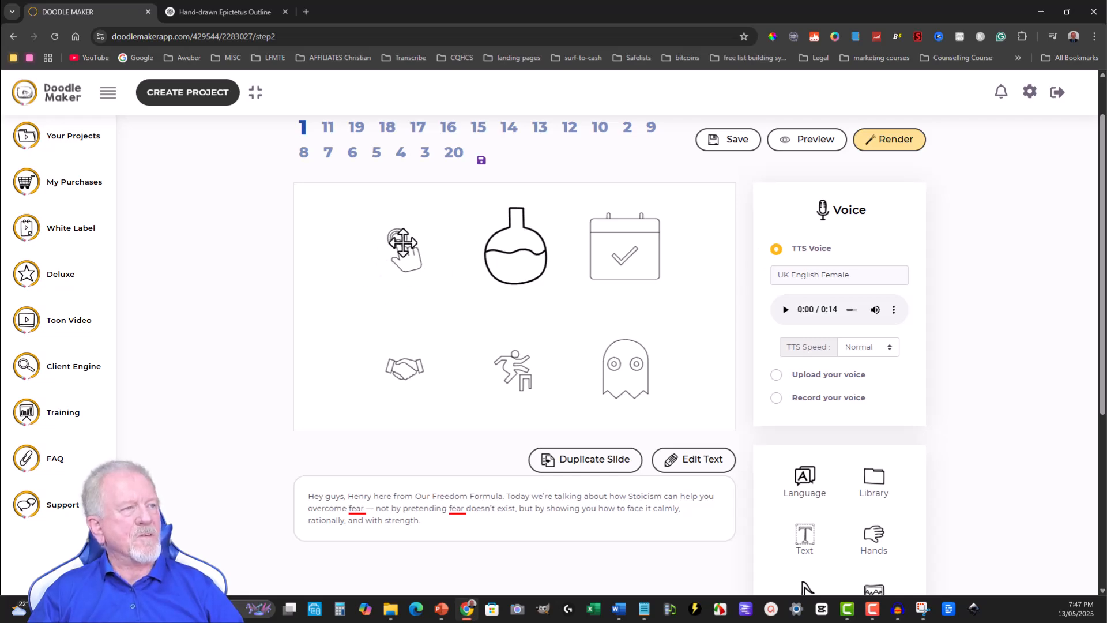
# - Set the transition of Slide 1's pointing hand, flask and calendar icons to Hand drawing
pyautogui.click(404, 246)
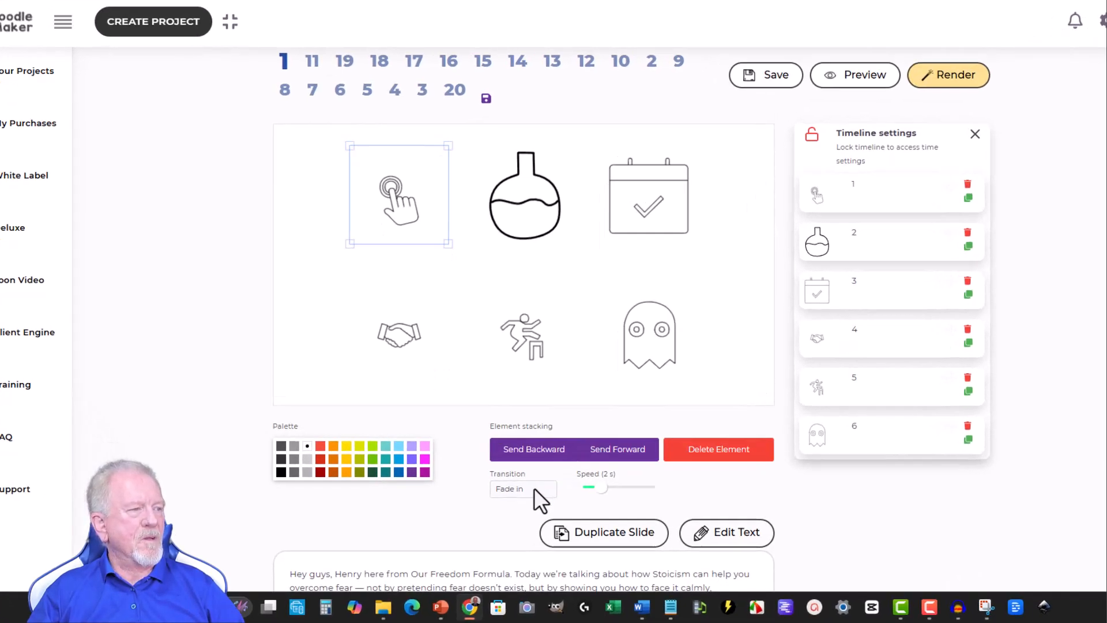
pyautogui.click(588, 380)
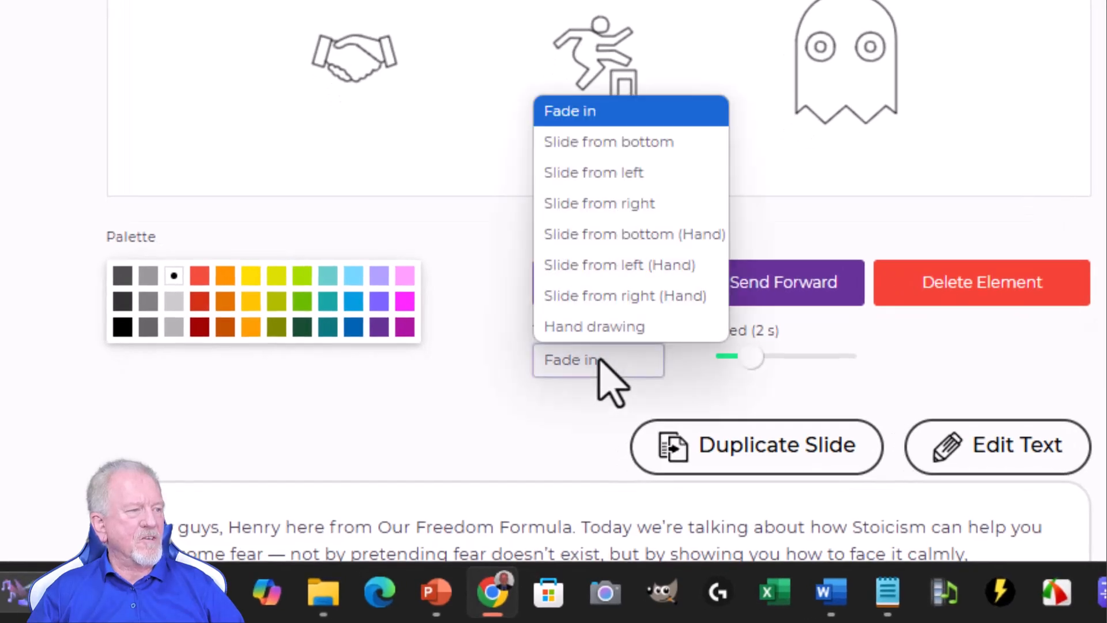
pyautogui.click(602, 326)
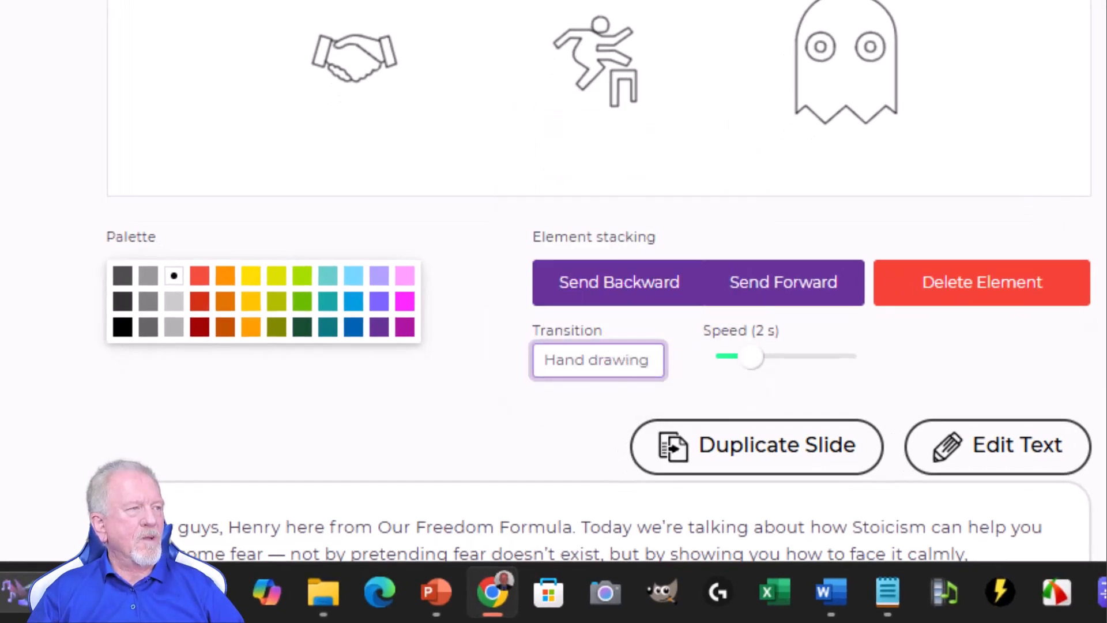
pyautogui.click(597, 81)
pyautogui.click(620, 364)
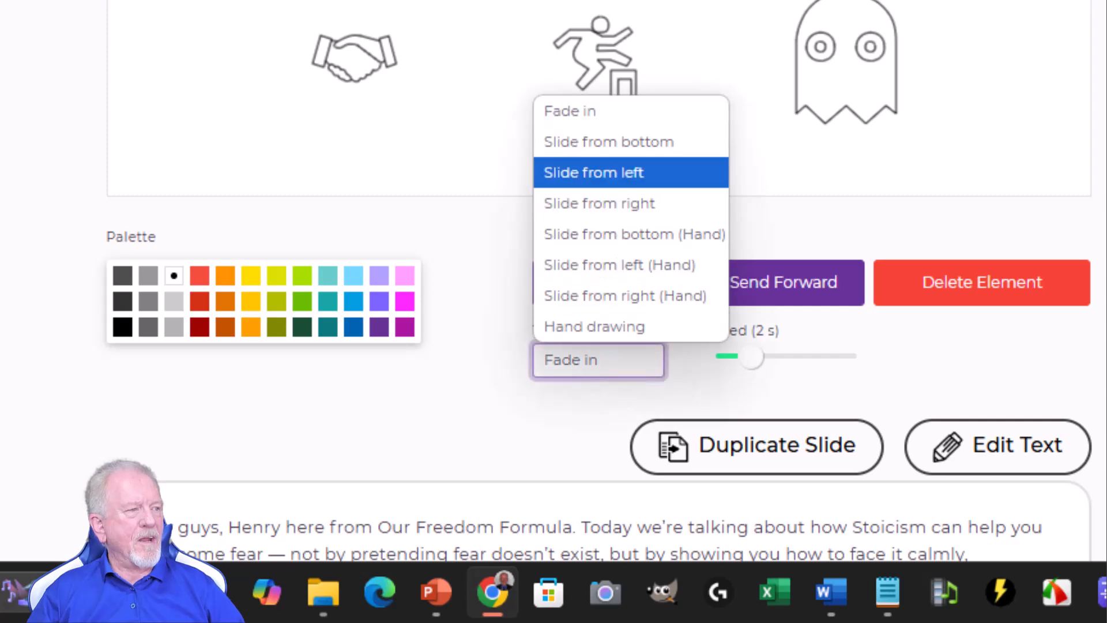
pyautogui.click(626, 328)
pyautogui.click(635, 252)
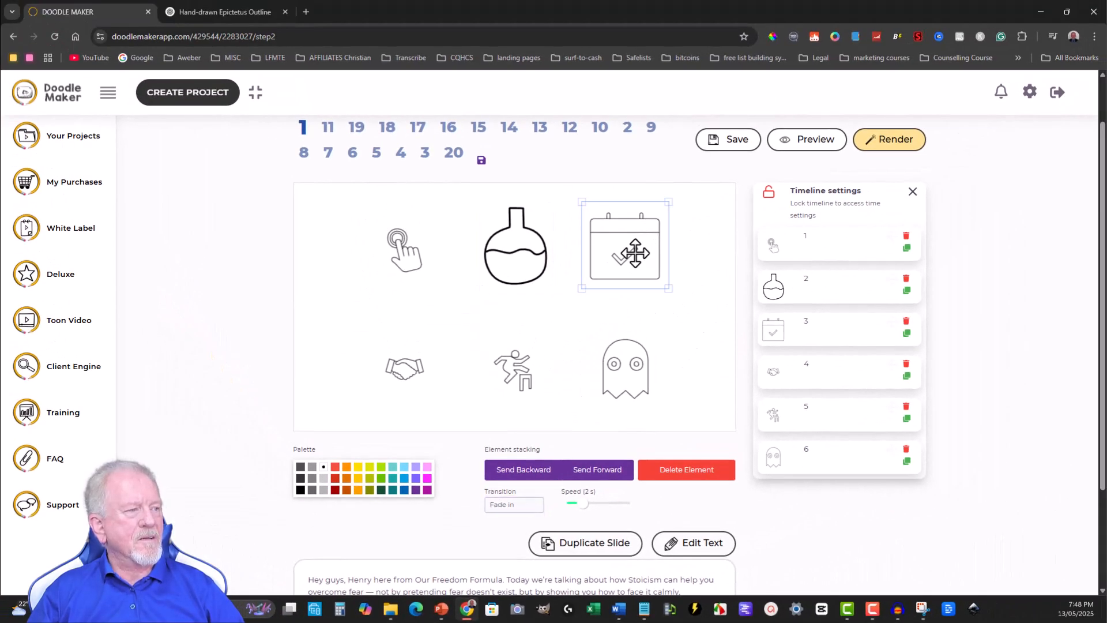
pyautogui.click(514, 508)
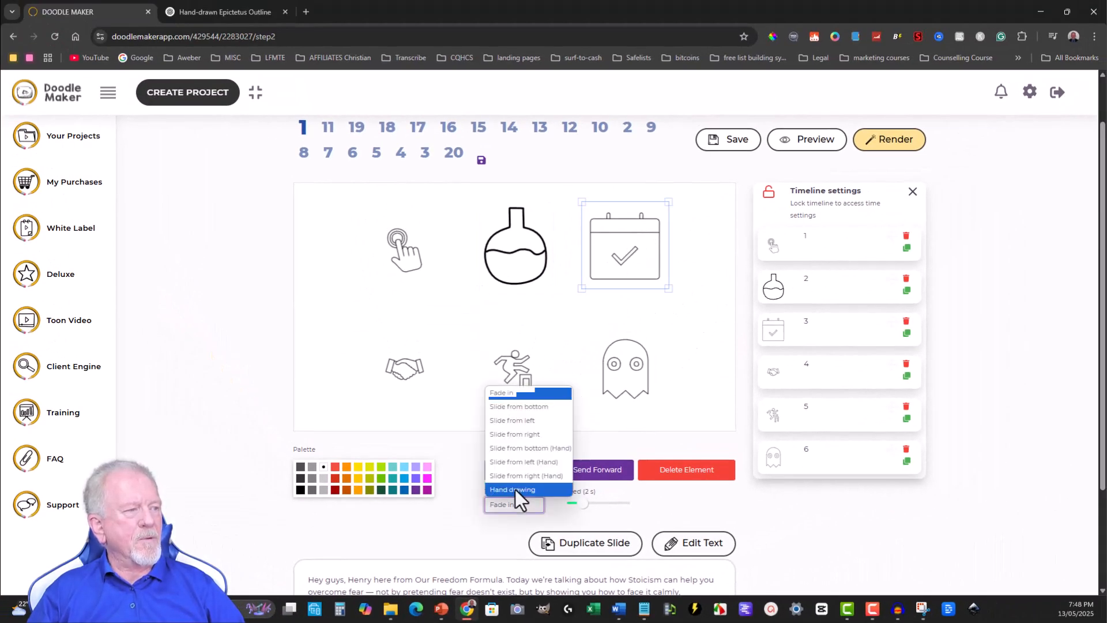
pyautogui.click(514, 489)
# - Set the transition of Slide 1's handshake, hurdler and ghost icons to Hand drawing
pyautogui.click(411, 368)
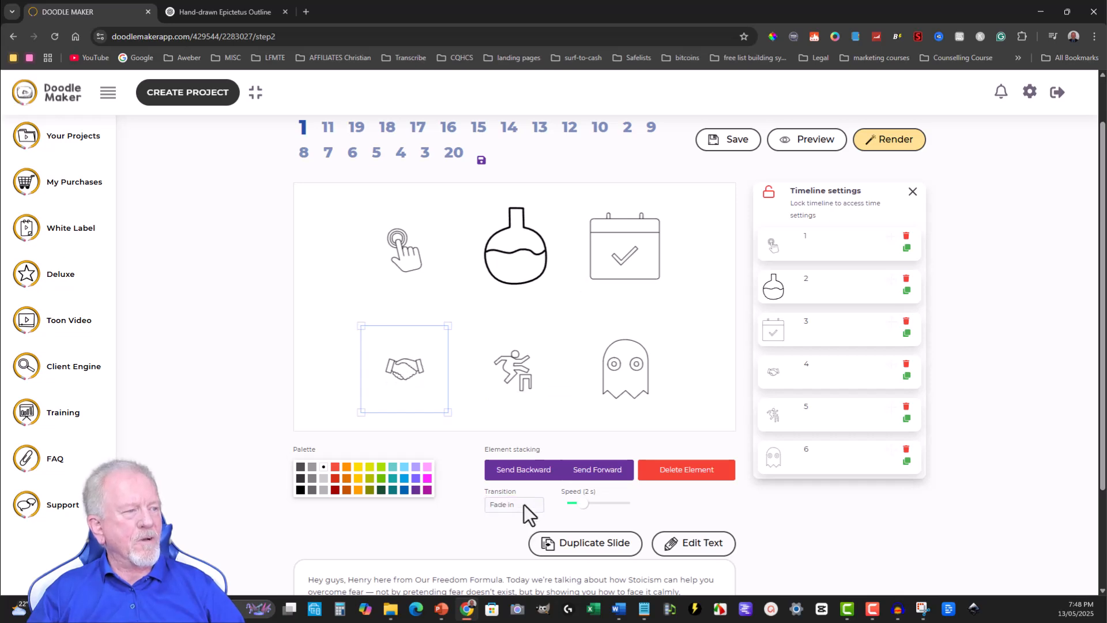
pyautogui.click(524, 504)
pyautogui.click(509, 487)
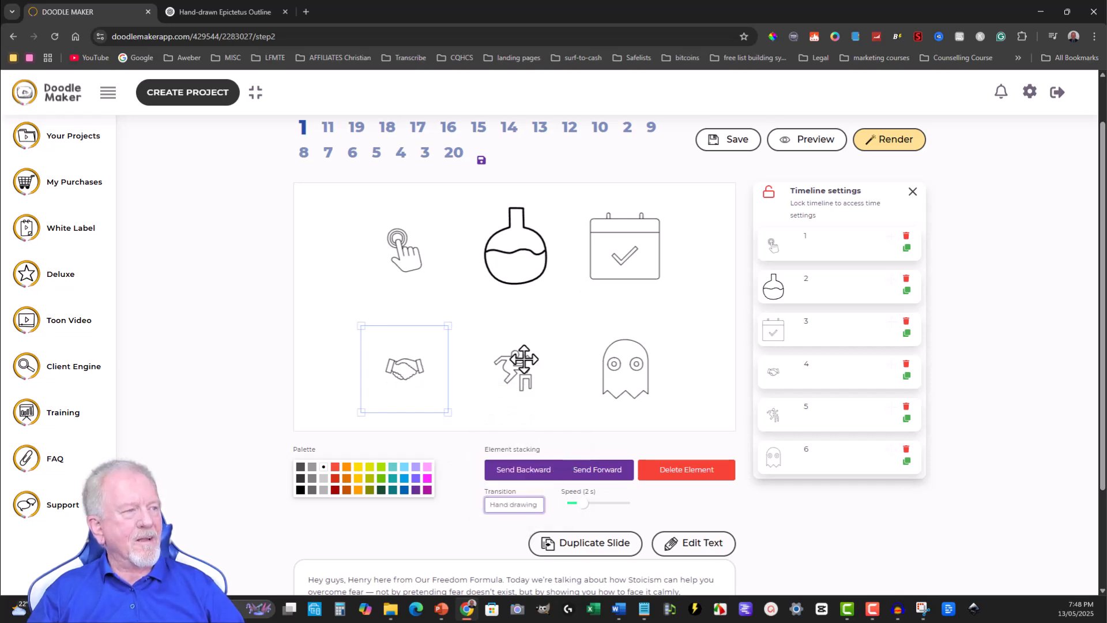
pyautogui.click(523, 359)
pyautogui.click(514, 503)
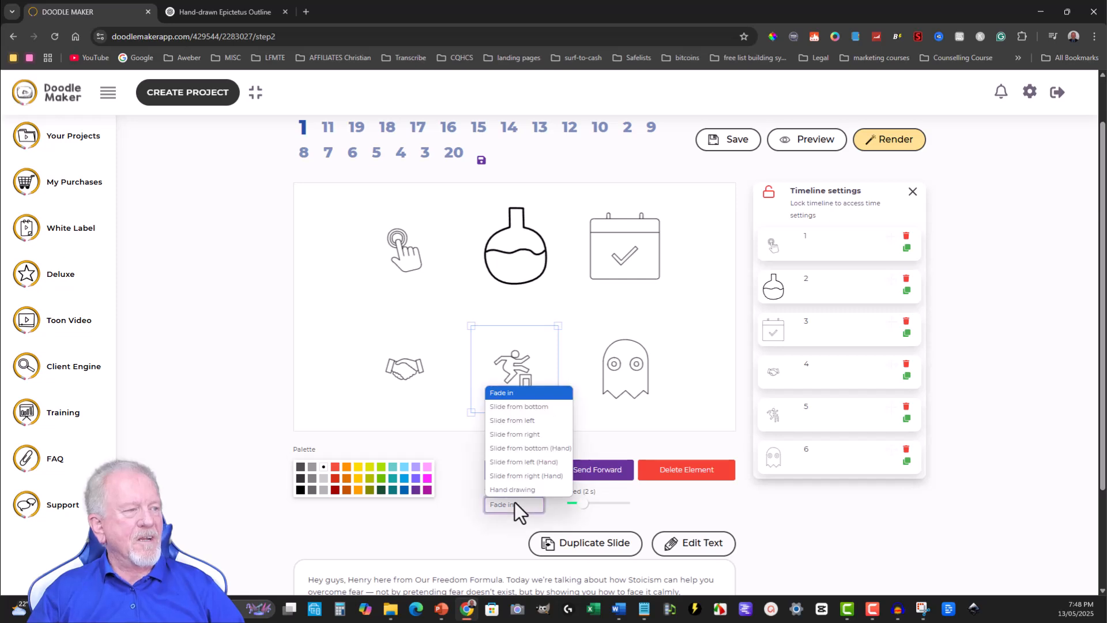
pyautogui.click(511, 489)
pyautogui.click(623, 353)
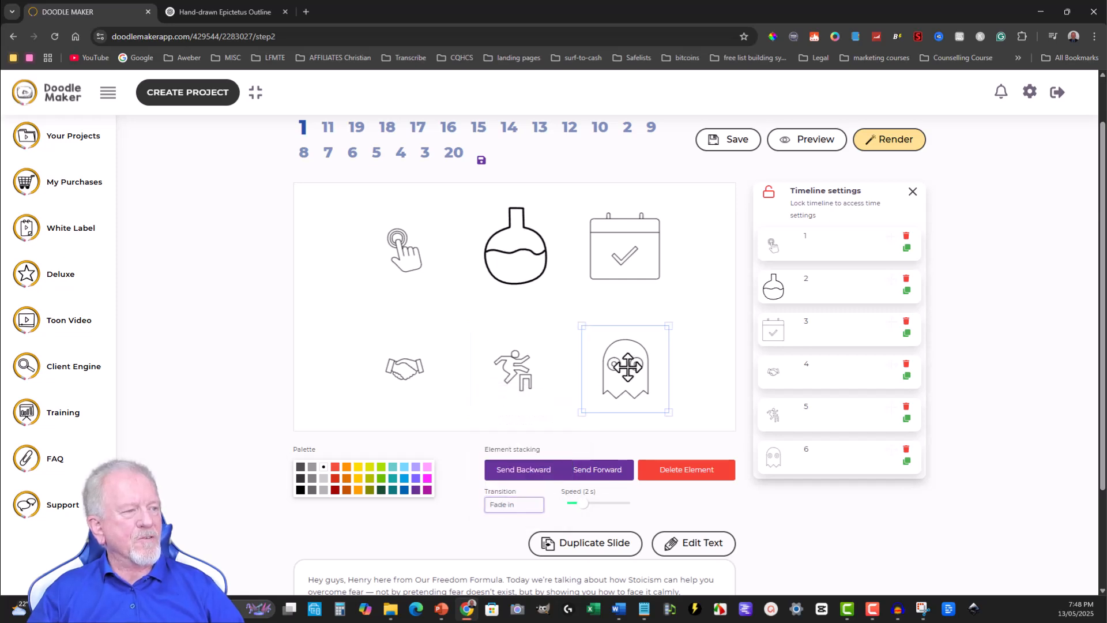
pyautogui.click(514, 504)
pyautogui.click(530, 489)
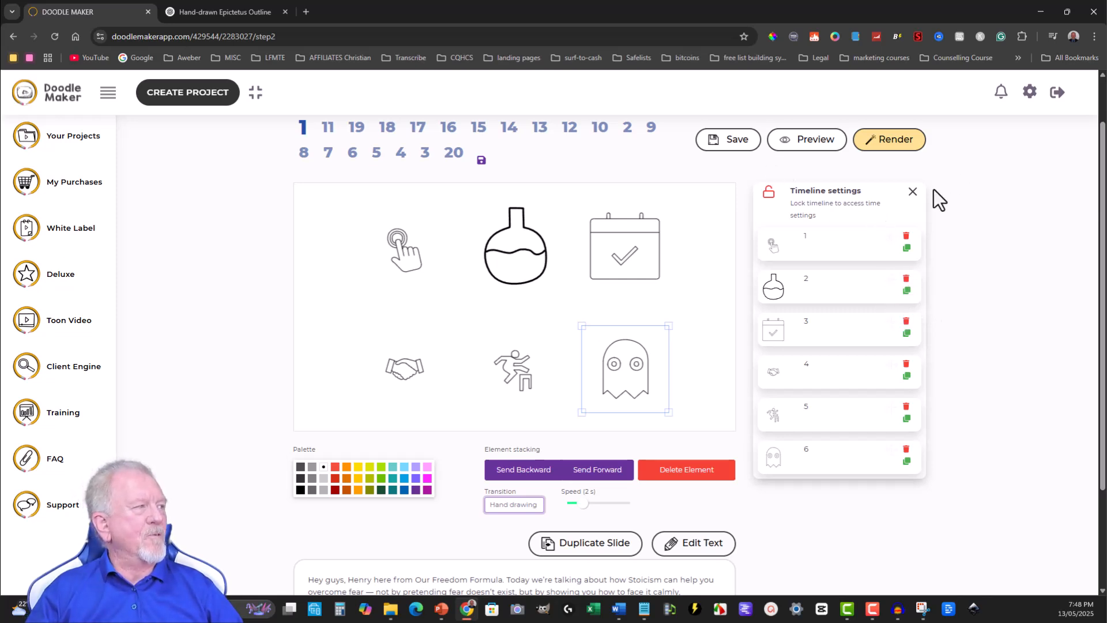
# - Close the timeline settings and set Slide 1's text-to-speech voice to English UK - Harry (Male)
pyautogui.click(913, 192)
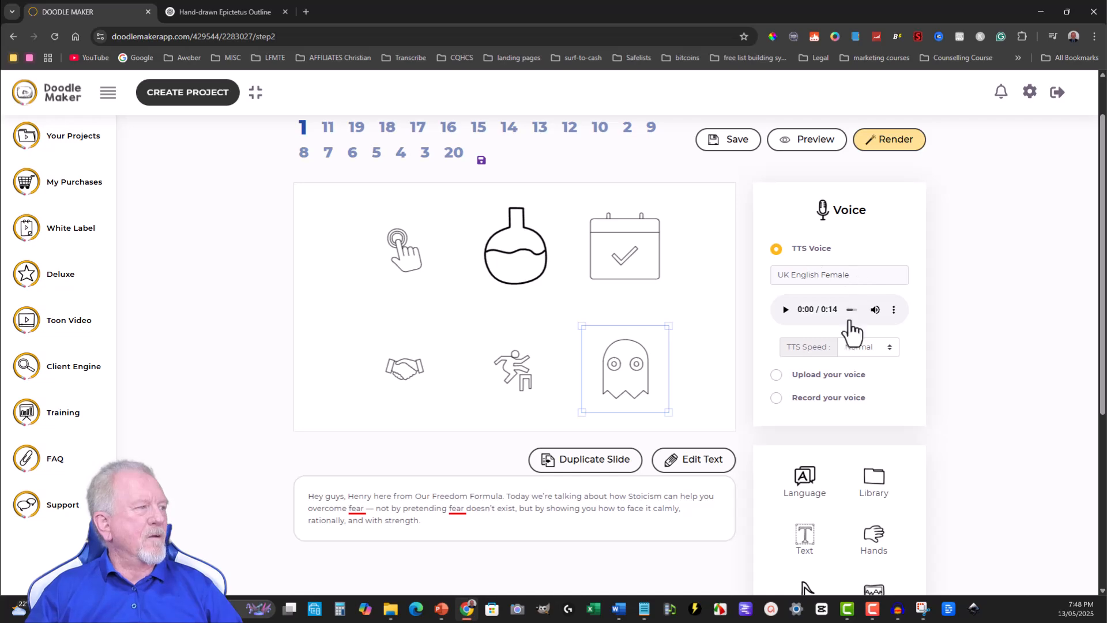
pyautogui.click(877, 280)
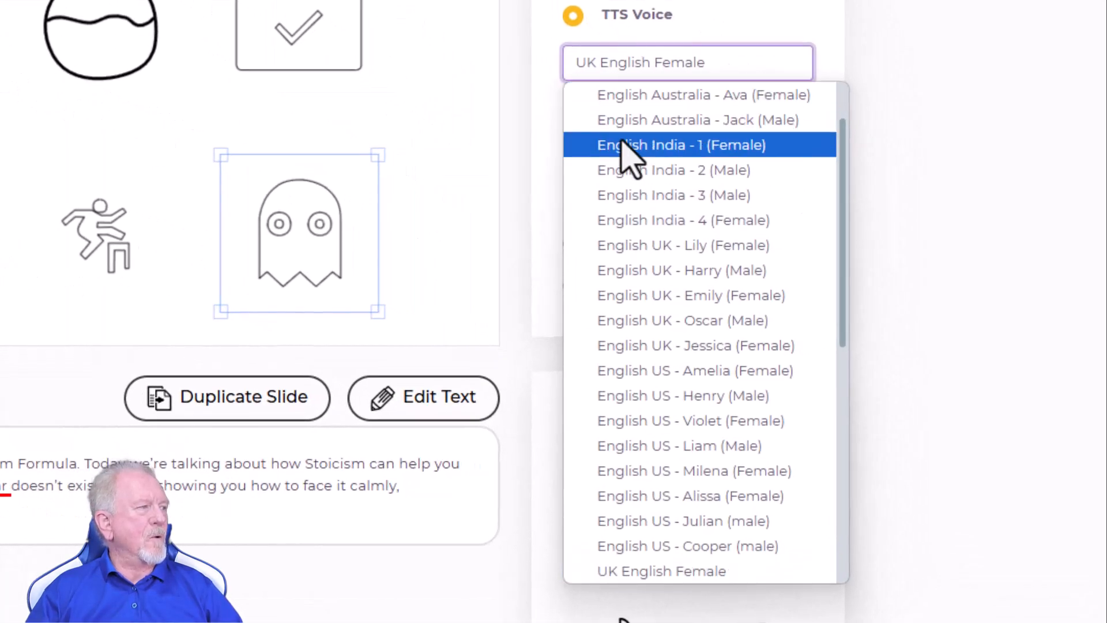
pyautogui.click(623, 273)
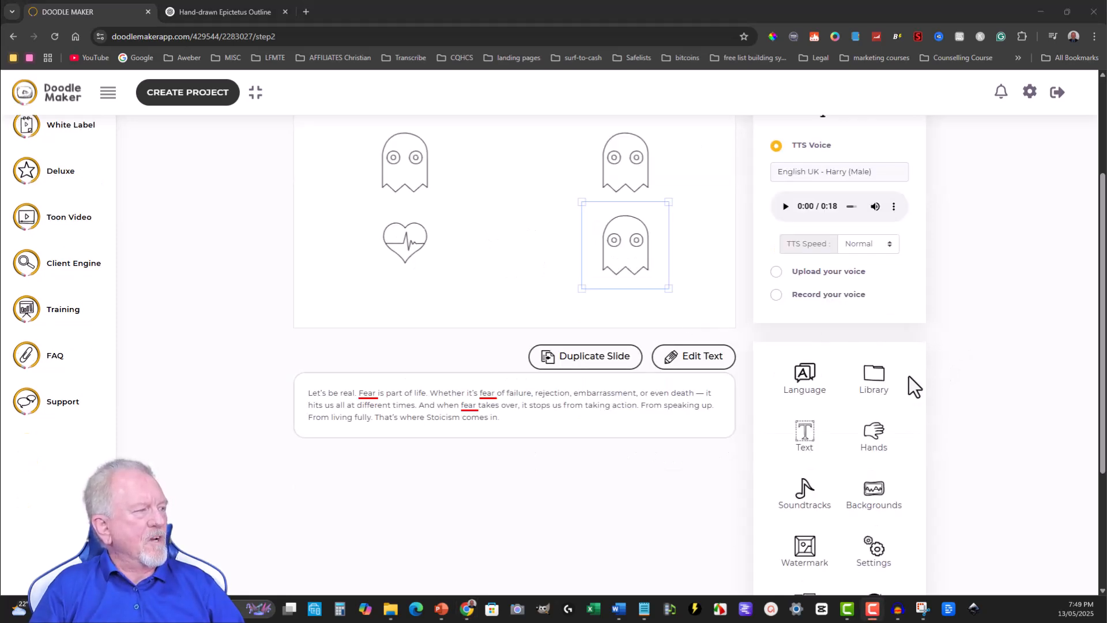
# - Add the uploaded colour picture of the panicking businessman with the falling chart to Slide 11
pyautogui.click(883, 378)
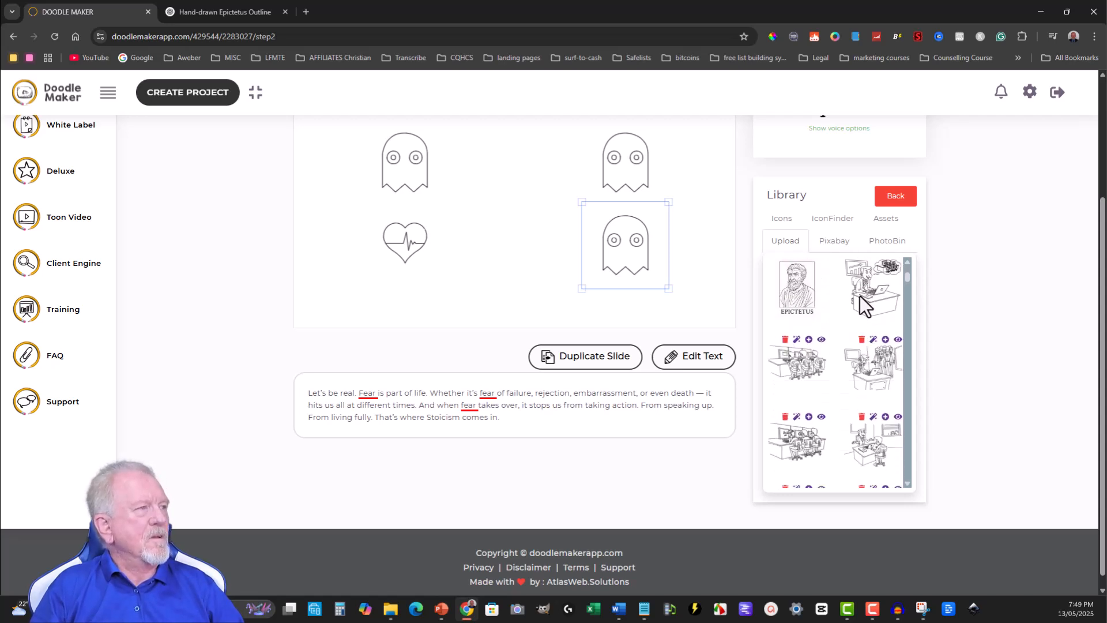
pyautogui.click(402, 149)
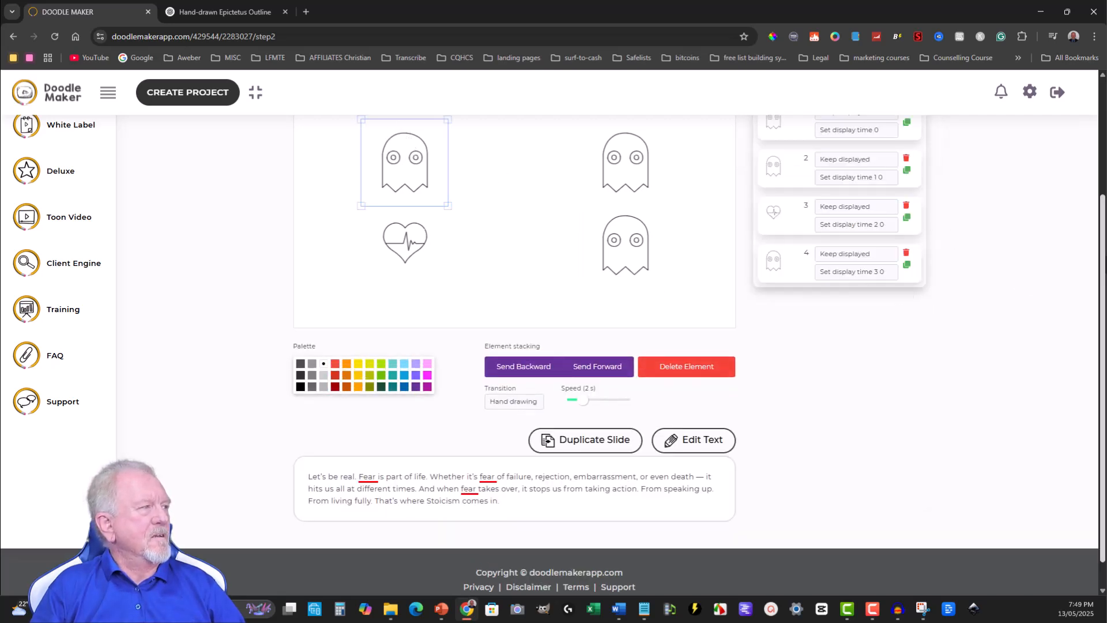
pyautogui.scroll(3, 983, 230)
pyautogui.click(913, 252)
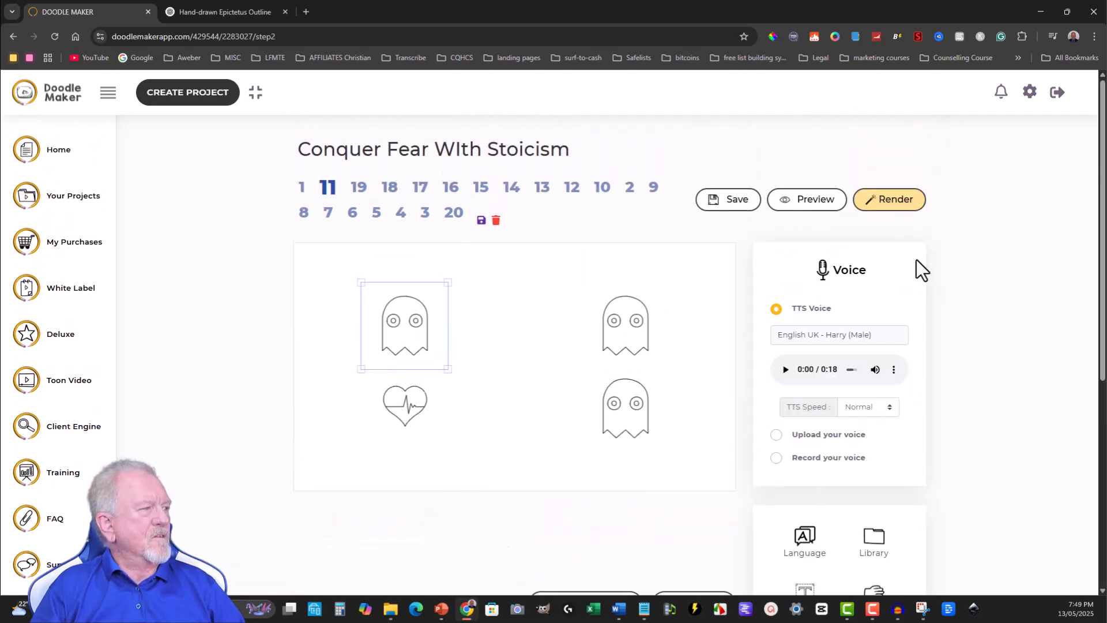
pyautogui.scroll(-3, 894, 395)
pyautogui.click(868, 370)
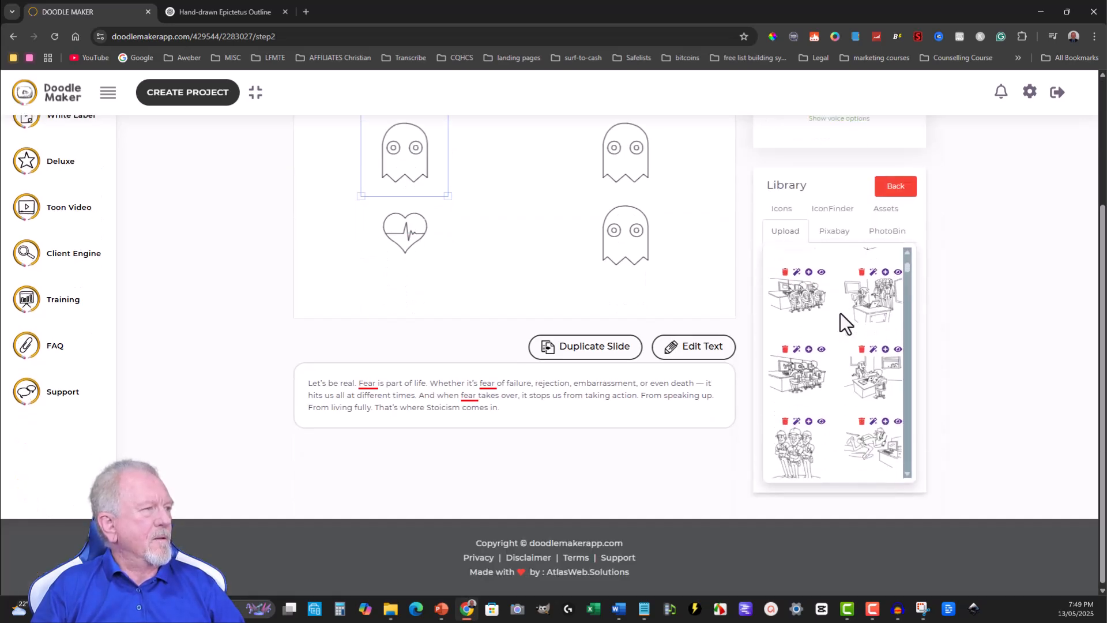
pyautogui.scroll(-2, 840, 313)
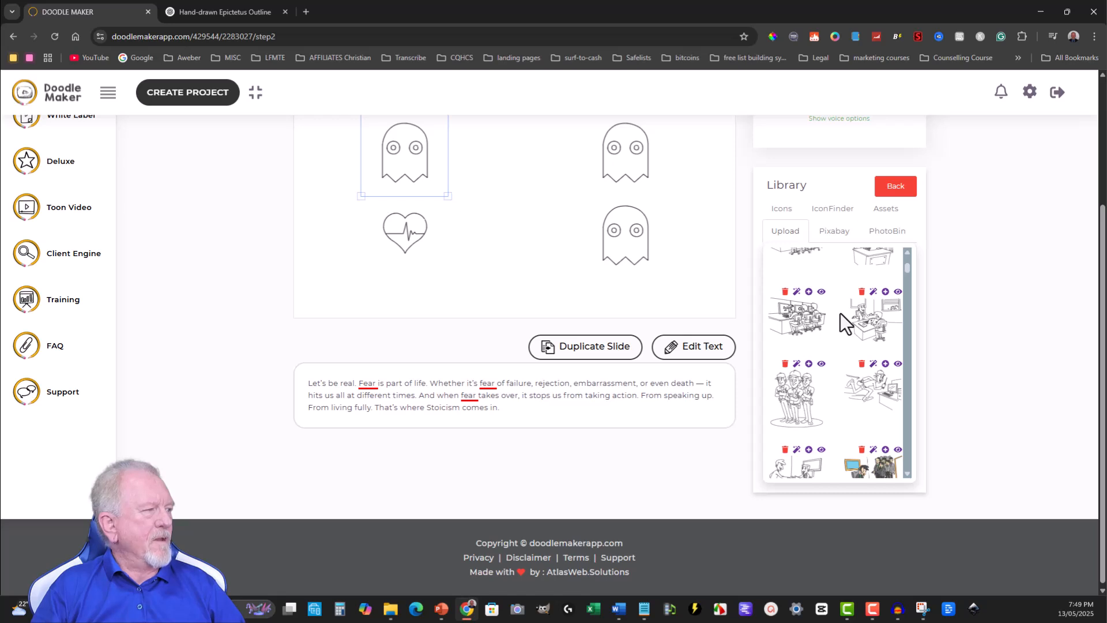
pyautogui.scroll(-3, 849, 323)
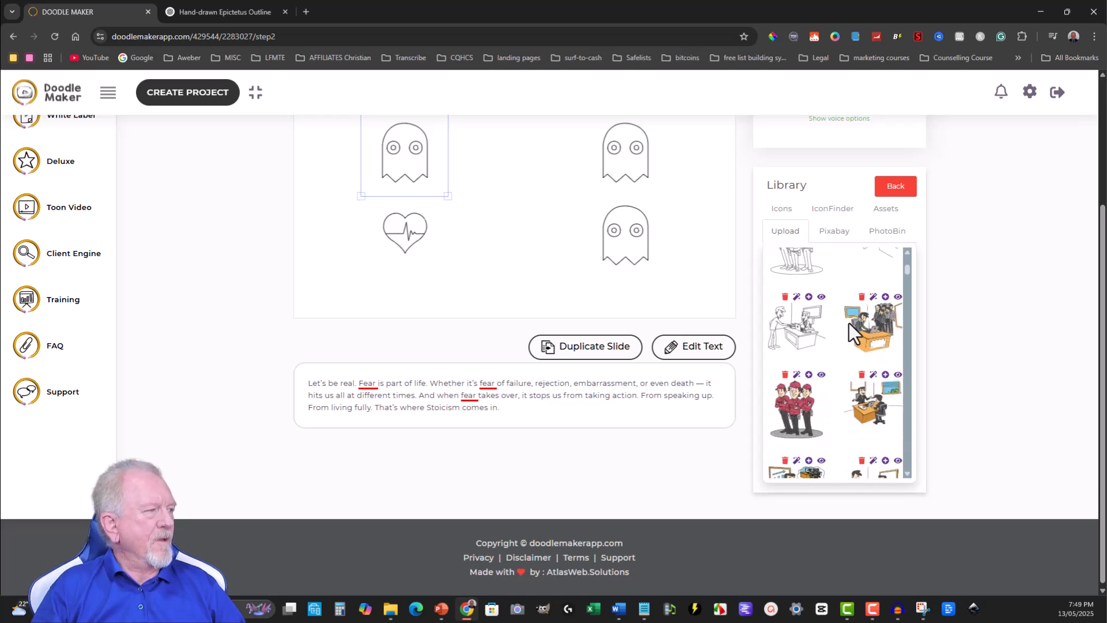
pyautogui.scroll(-3, 849, 323)
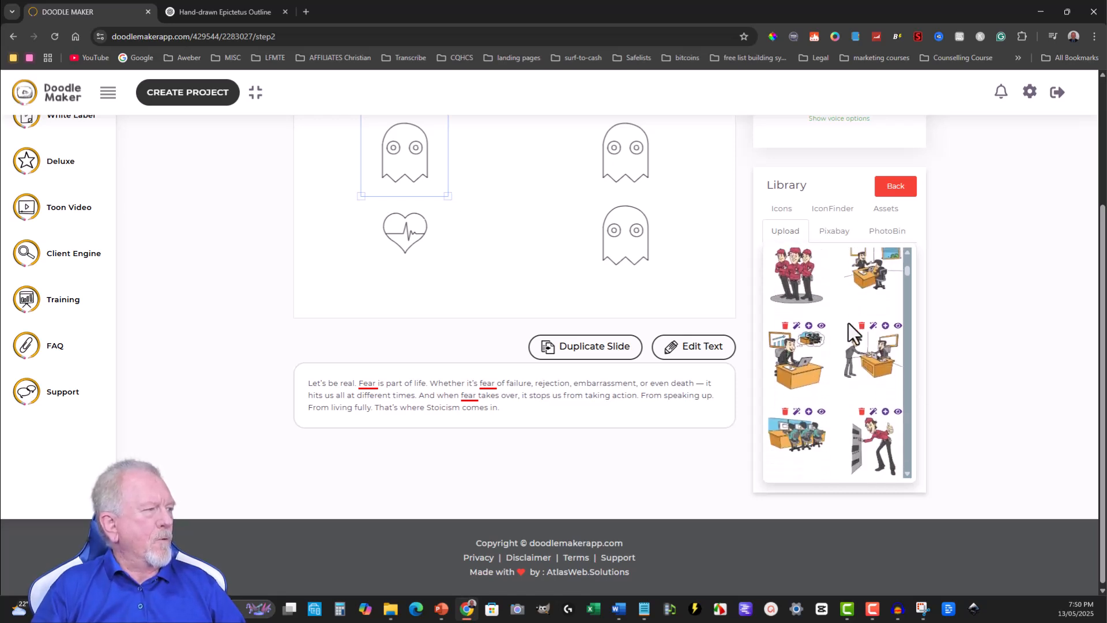
pyautogui.scroll(-3, 846, 327)
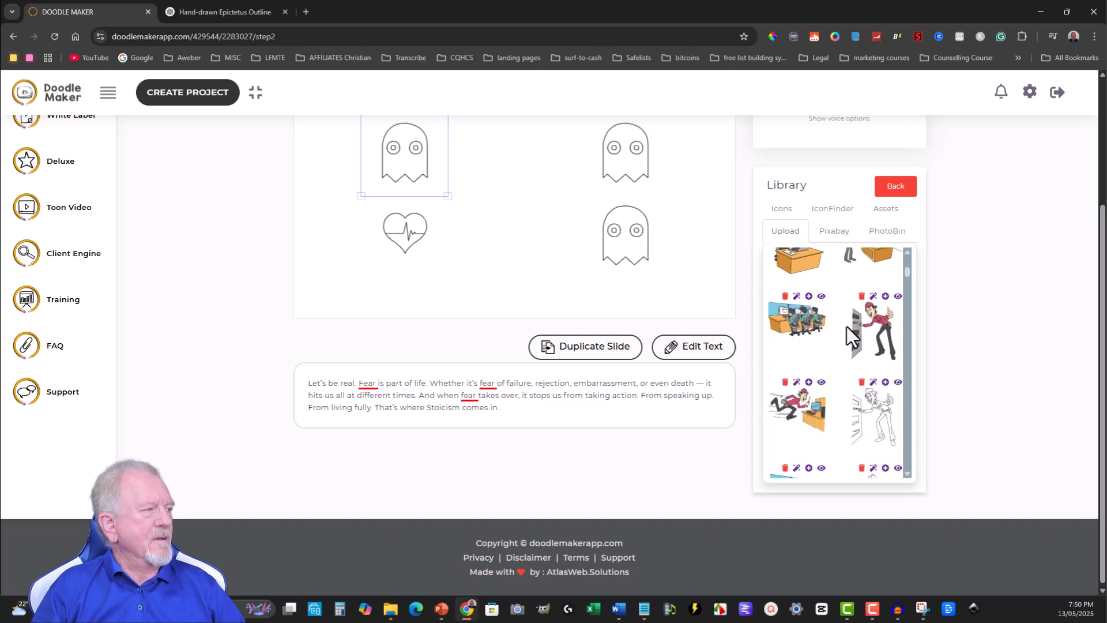
pyautogui.scroll(-3, 846, 326)
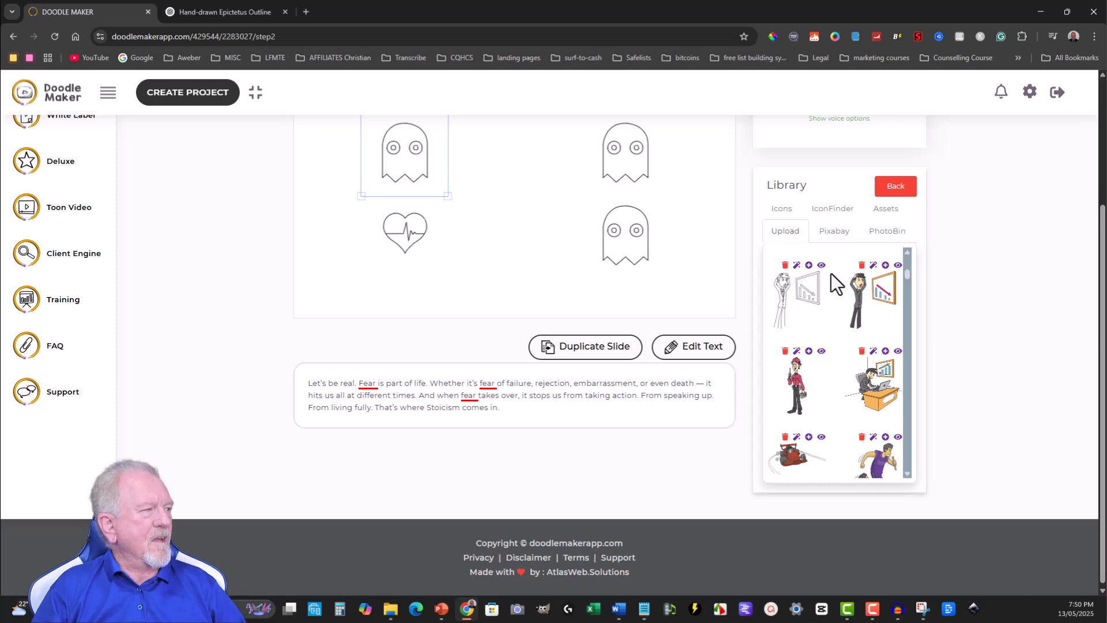
pyautogui.click(886, 266)
pyautogui.scroll(2, 487, 265)
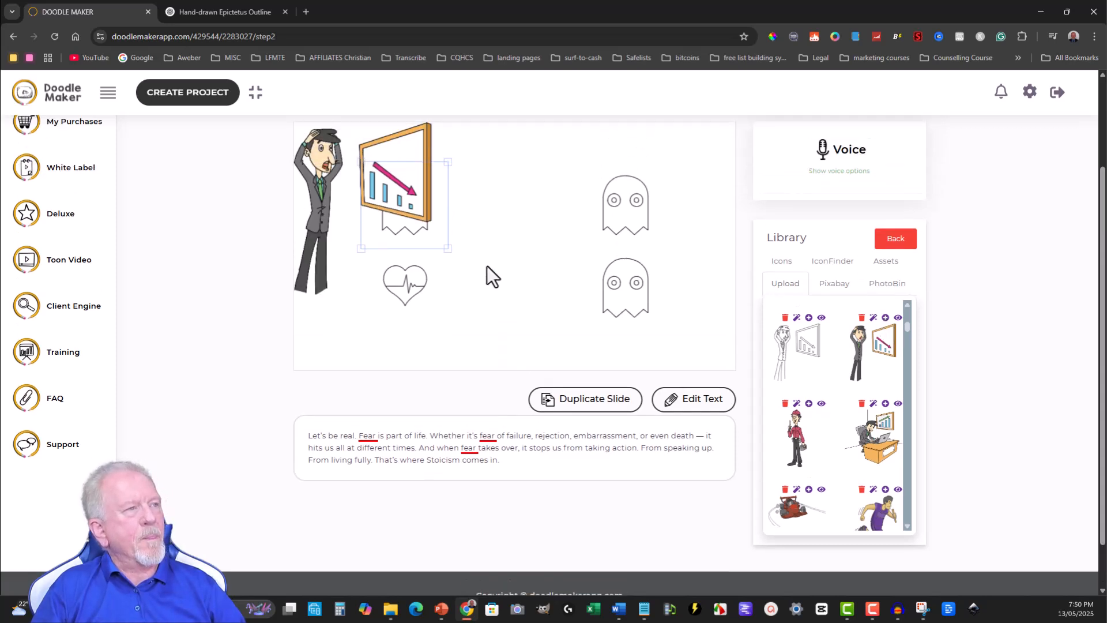
# - Position the businessman picture in the slide's upper-left area and remove the ghost that stood there from Slide 11
pyautogui.moveTo(363, 259); pyautogui.dragTo(568, 288)
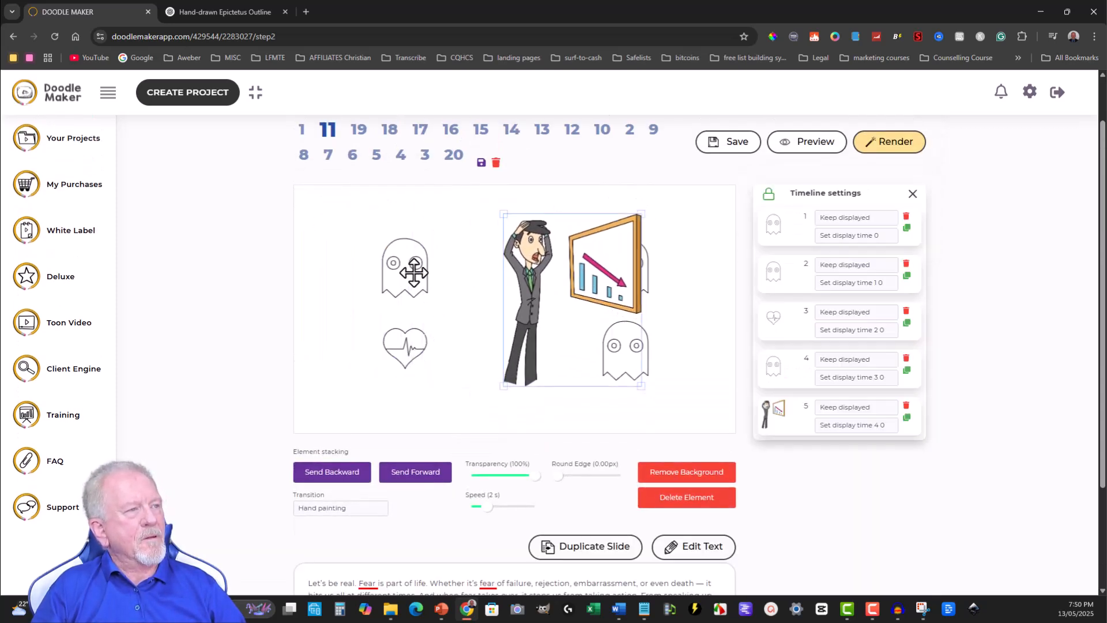
pyautogui.click(413, 273)
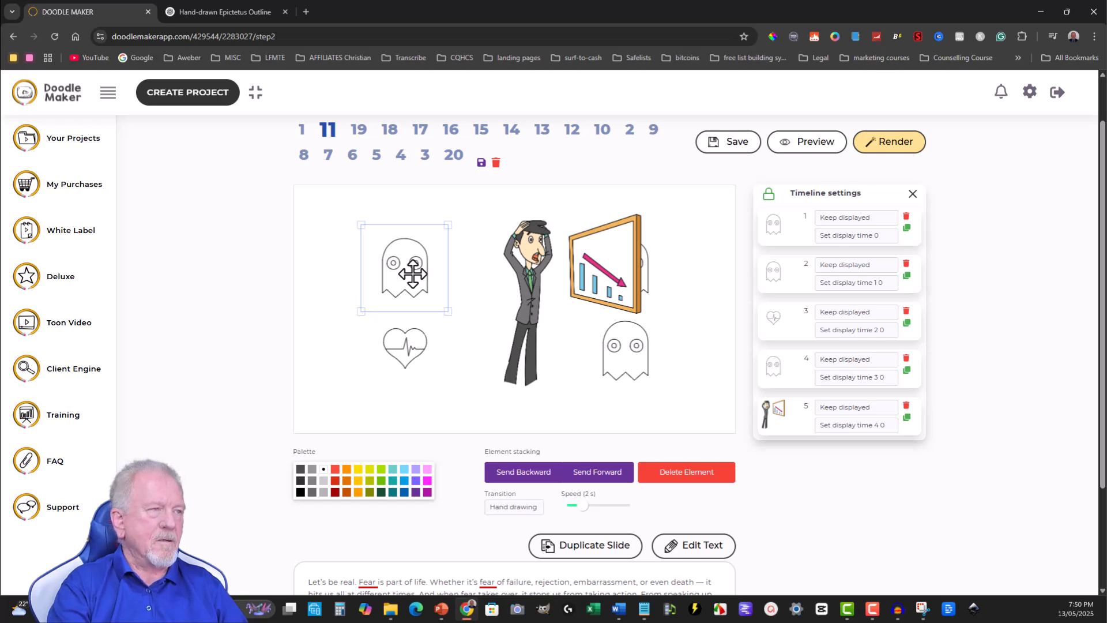
pyautogui.moveTo(413, 273); pyautogui.dragTo(696, 332)
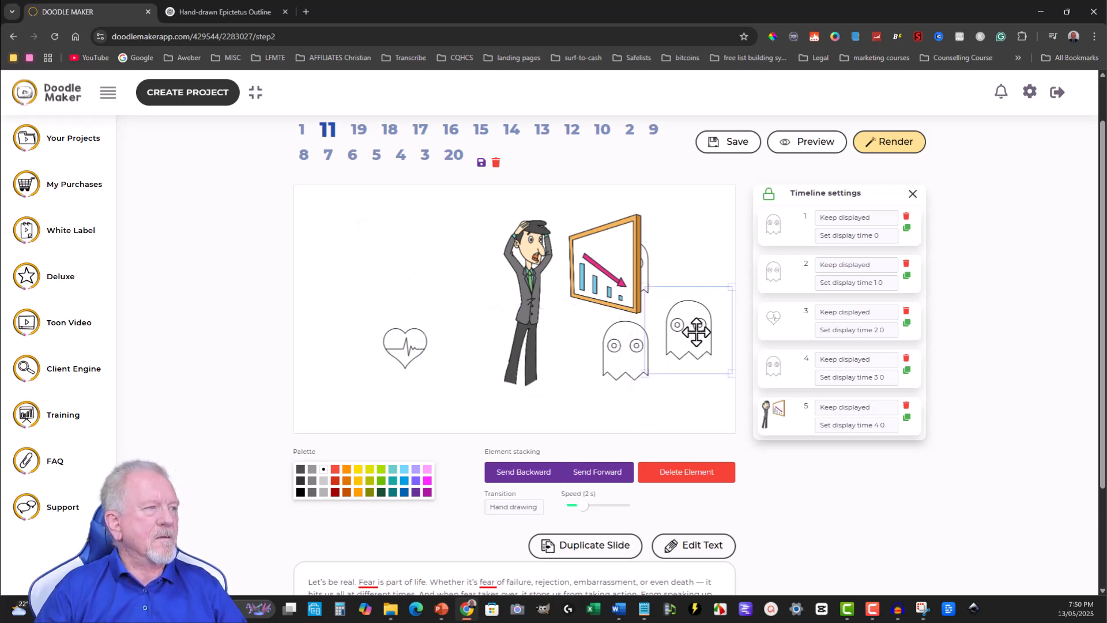
pyautogui.moveTo(520, 281); pyautogui.dragTo(353, 258)
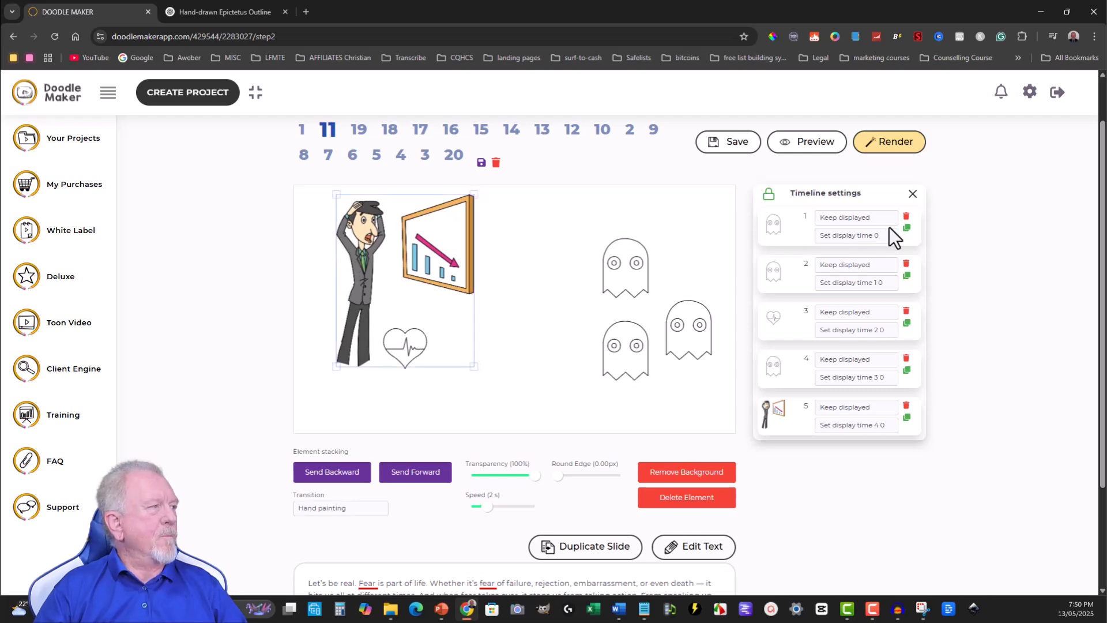
pyautogui.click(906, 217)
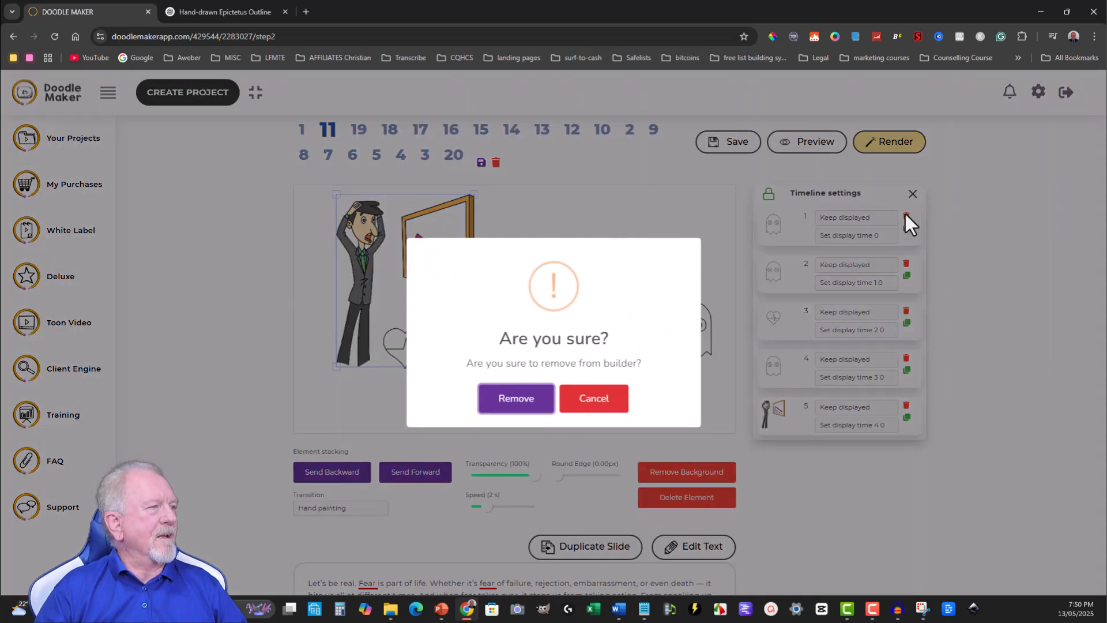
pyautogui.click(515, 401)
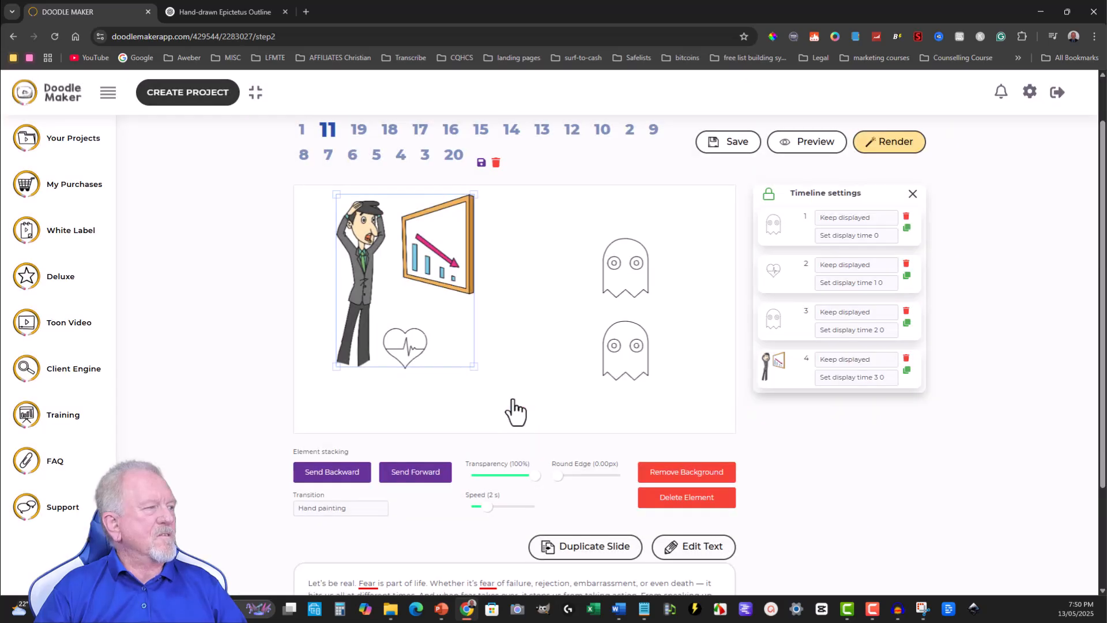
# - Unlock Slide 11's timeline and move the businessman picture to first place in the drawing order
pyautogui.click(770, 196)
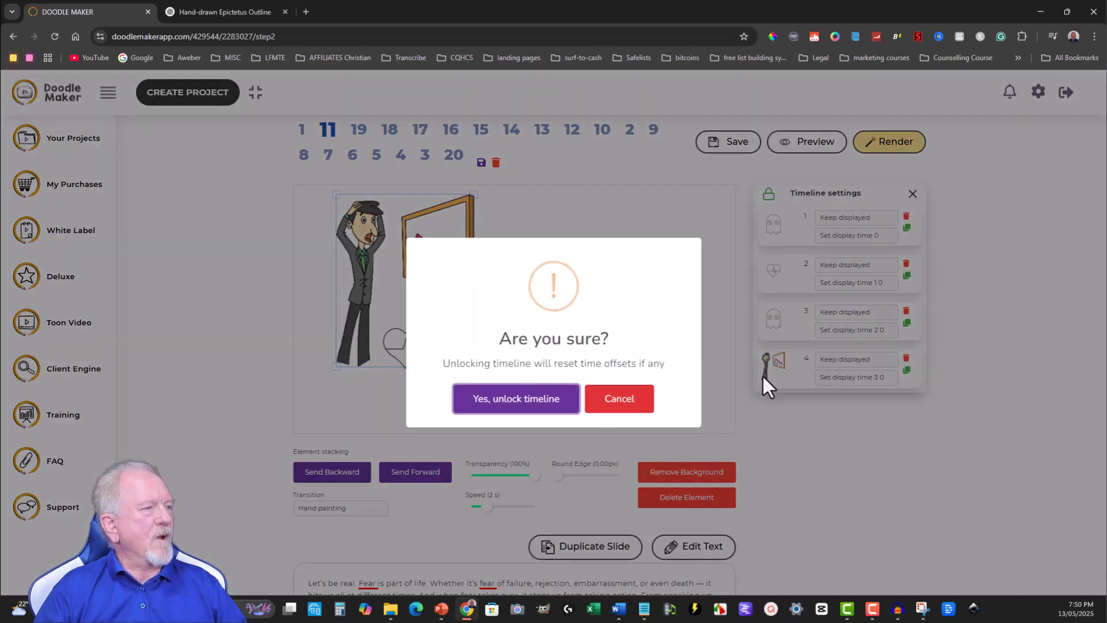
pyautogui.click(503, 404)
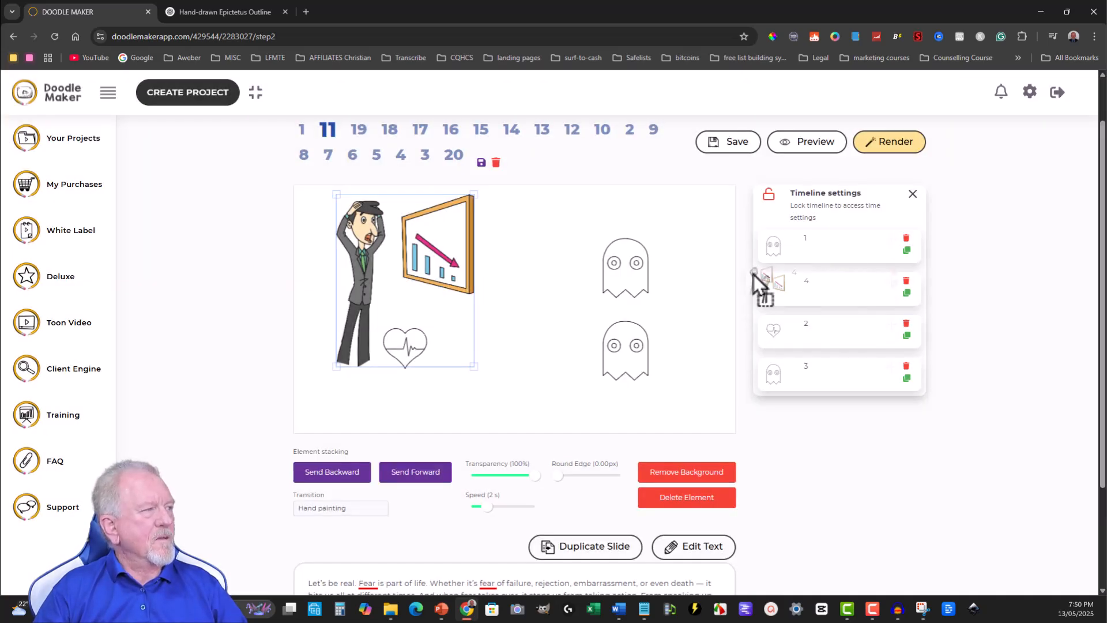
pyautogui.moveTo(762, 245); pyautogui.dragTo(763, 244)
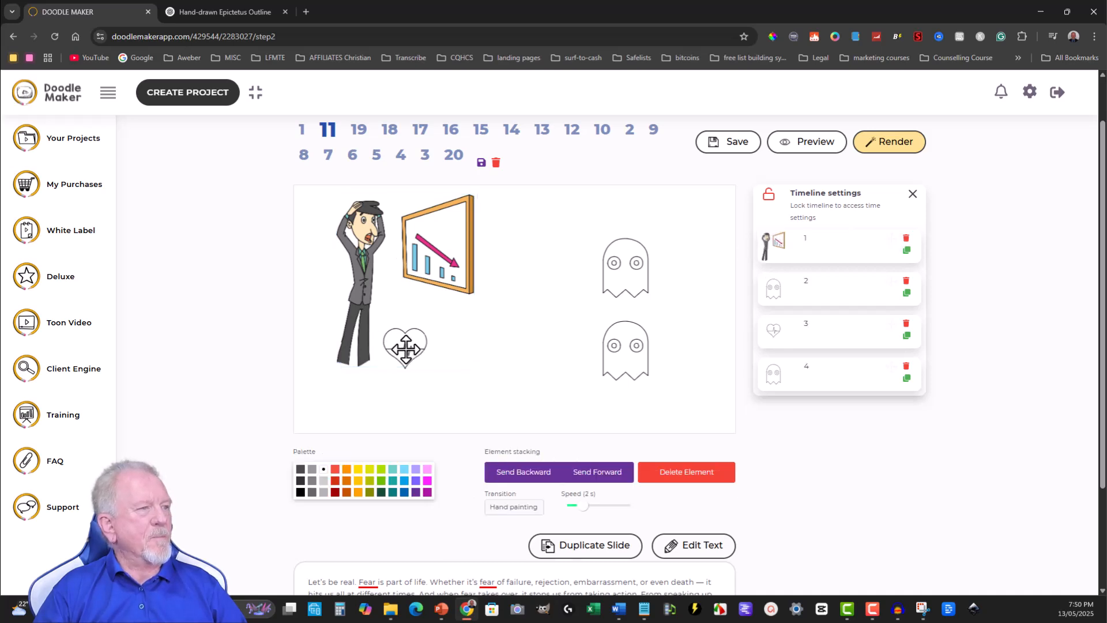
# - Rearrange the heart icon and the two ghosts in the free space beside the businessman picture
pyautogui.moveTo(403, 352); pyautogui.dragTo(515, 370)
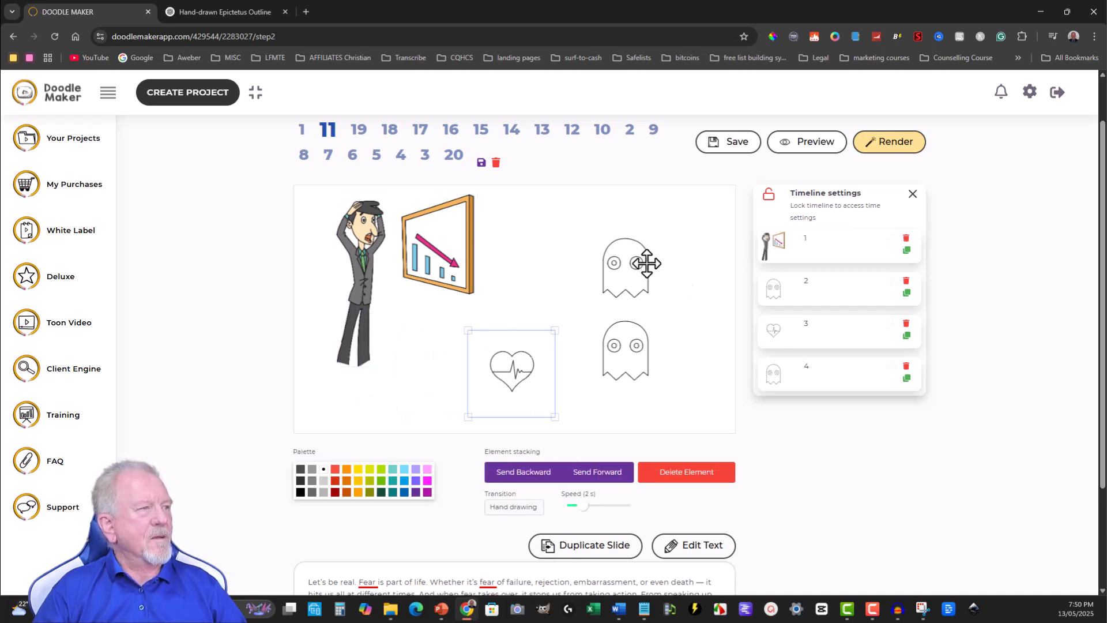
pyautogui.moveTo(628, 267); pyautogui.dragTo(551, 257)
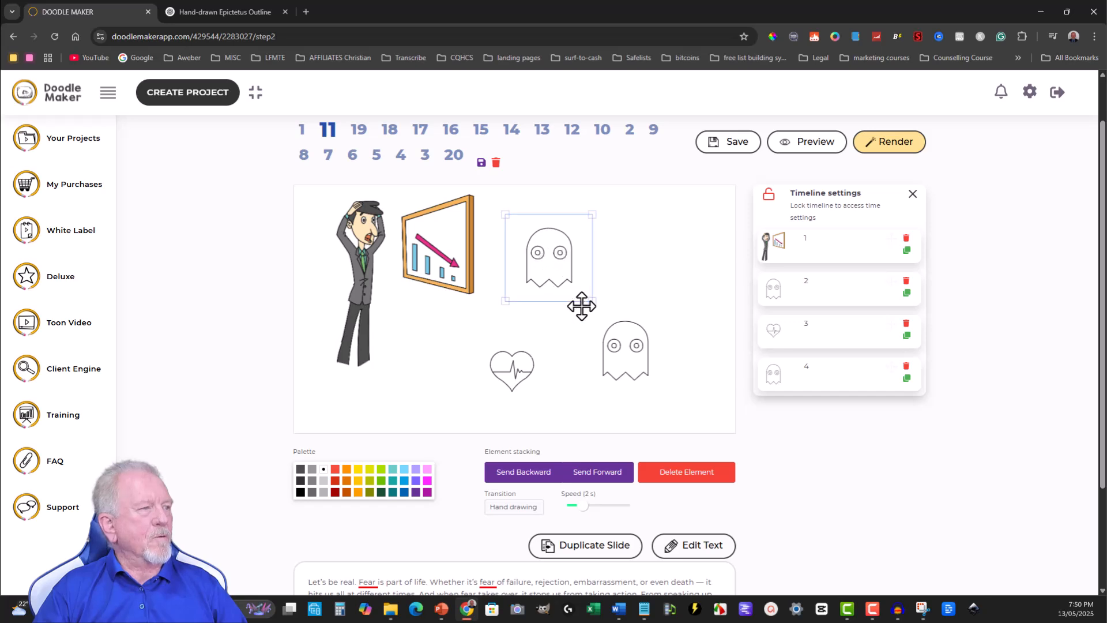
pyautogui.moveTo(636, 359); pyautogui.dragTo(674, 324)
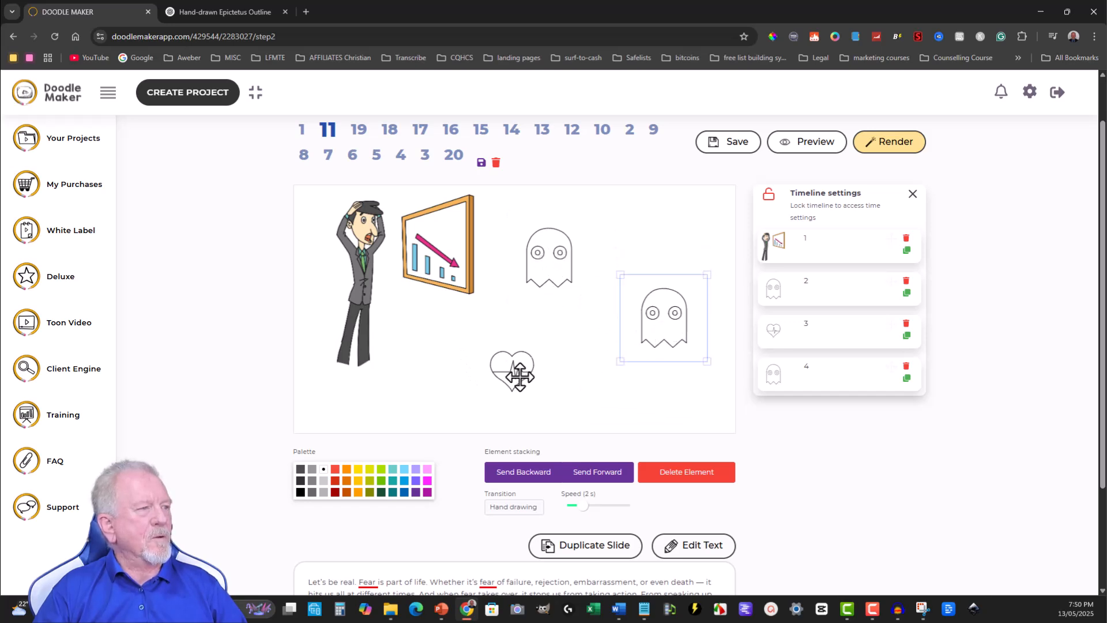
pyautogui.moveTo(517, 375); pyautogui.dragTo(538, 361)
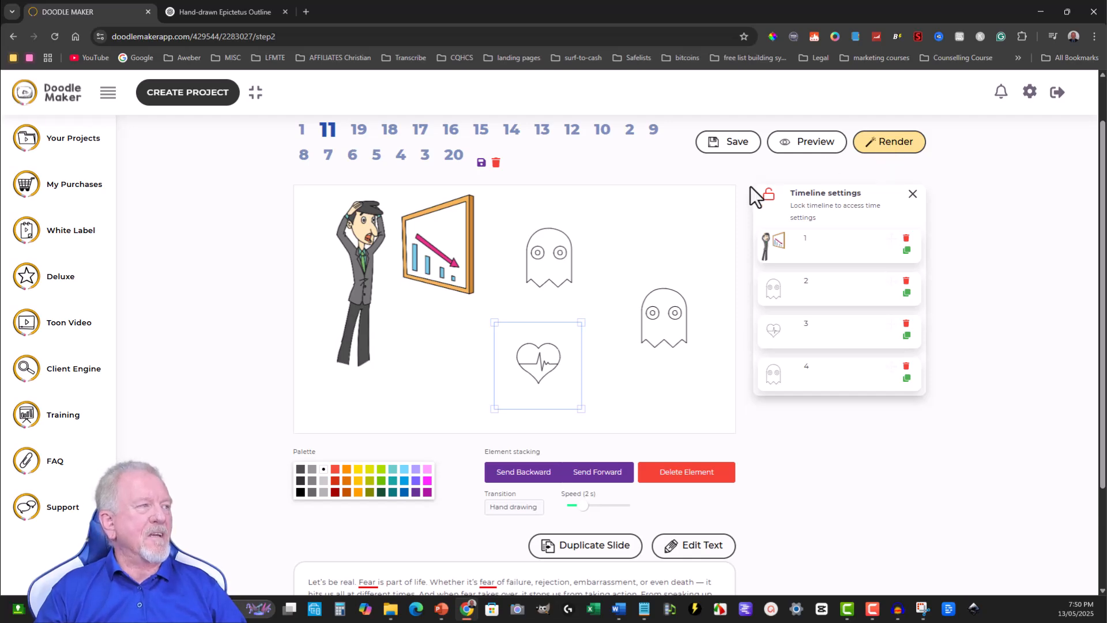
# - Save the project with Slide 11's new layout
pyautogui.scroll(-3, 744, 196)
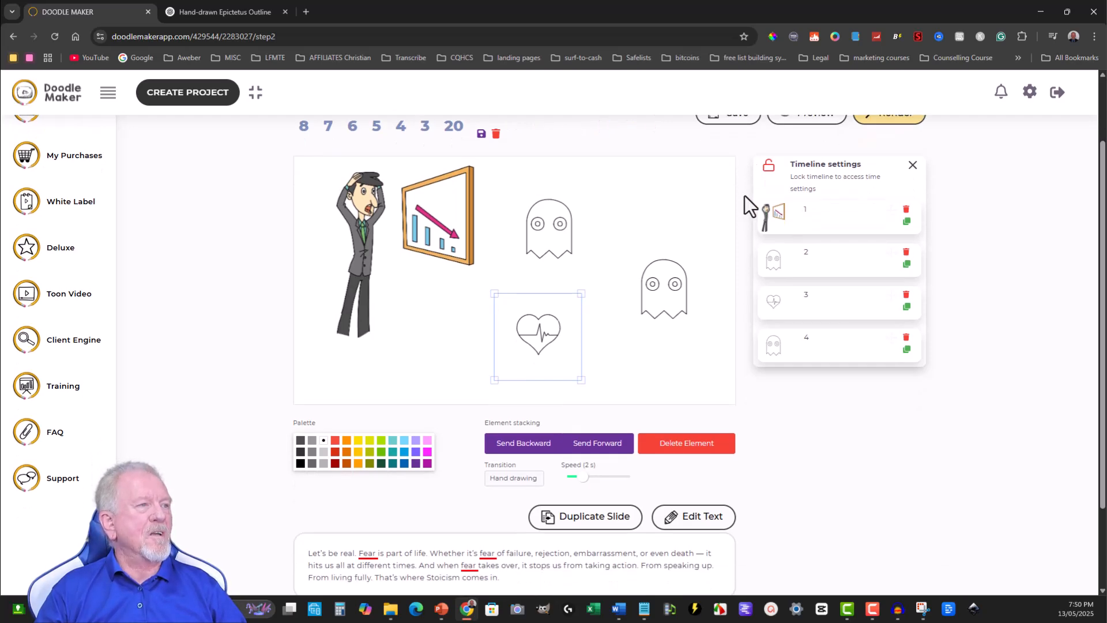
pyautogui.scroll(5, 743, 200)
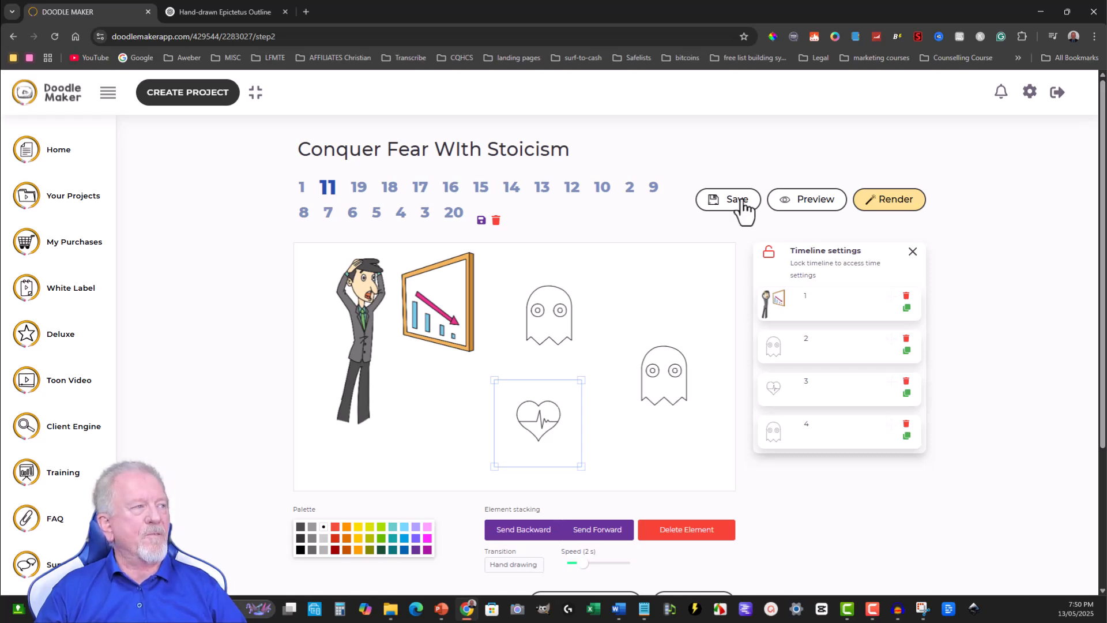
pyautogui.scroll(-1, 744, 207)
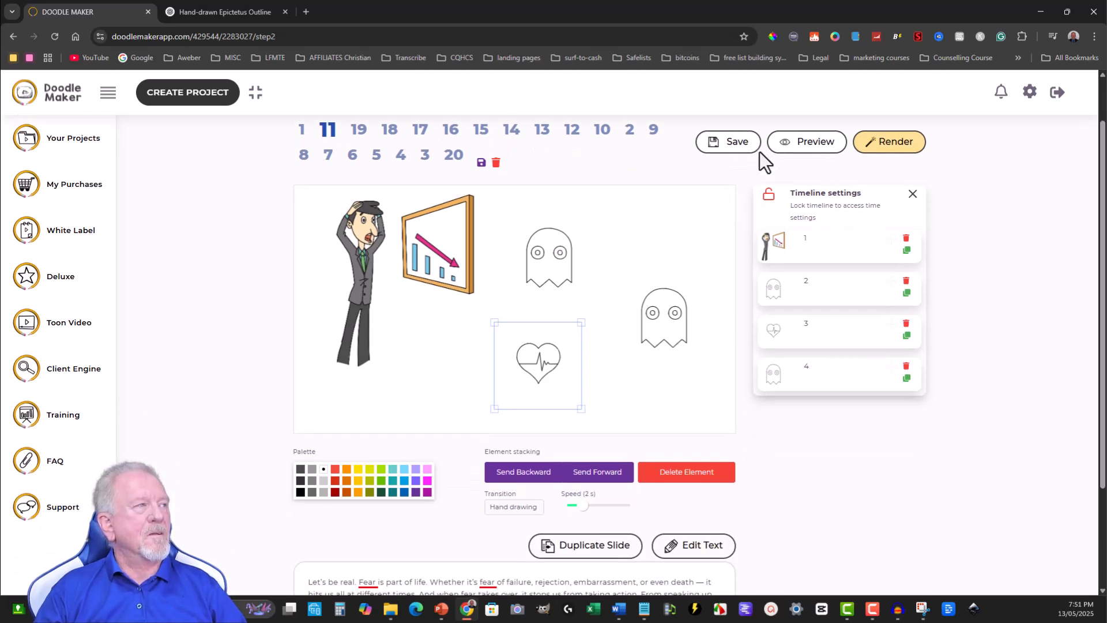
pyautogui.click(739, 148)
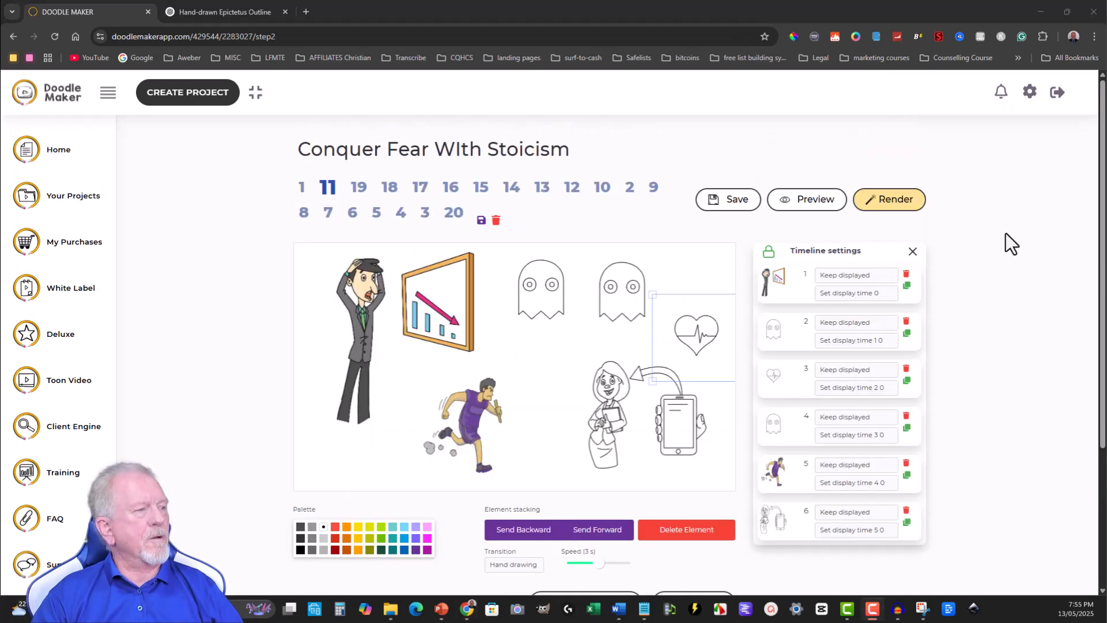
# - Check the drawing speeds of Slide 11's businessman, ghost, runner and woman-with-phone pictures
pyautogui.scroll(-3, 1006, 232)
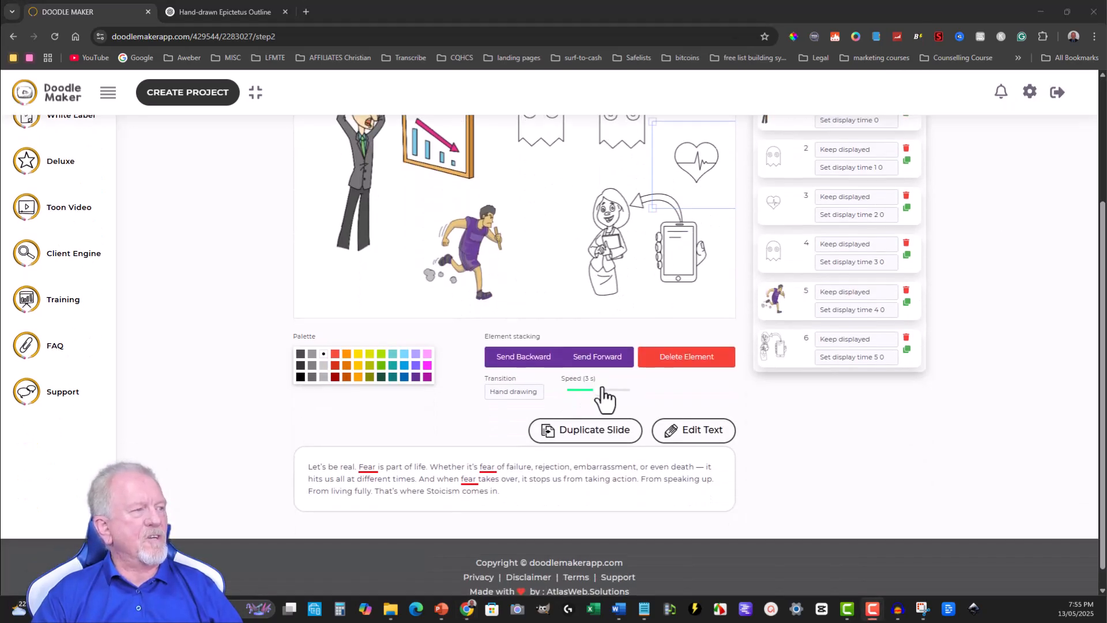
pyautogui.click(365, 164)
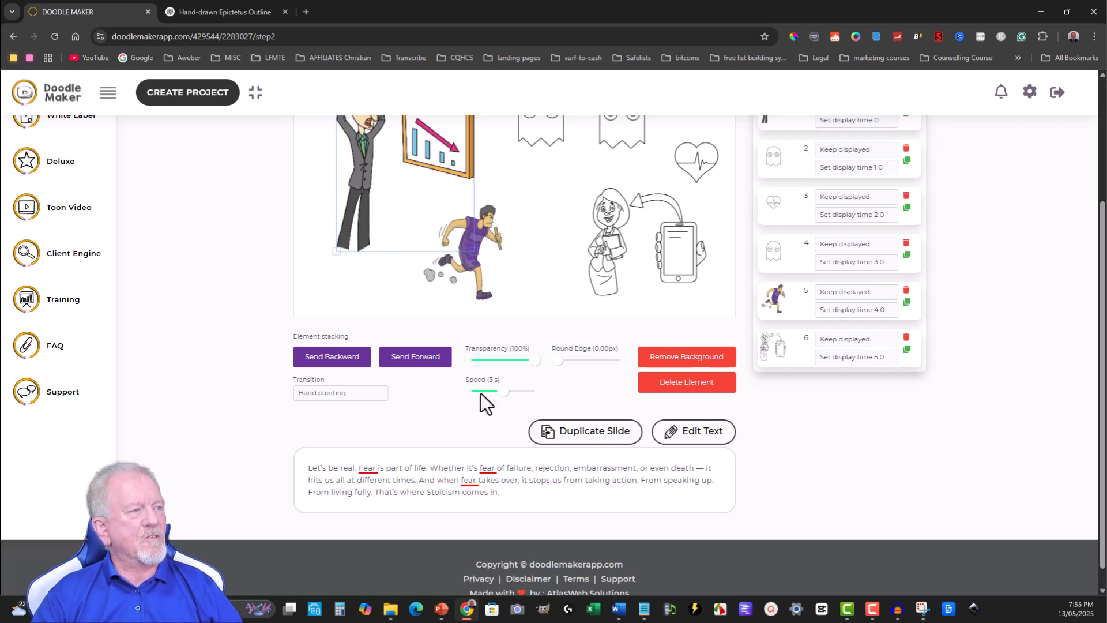
pyautogui.click(556, 127)
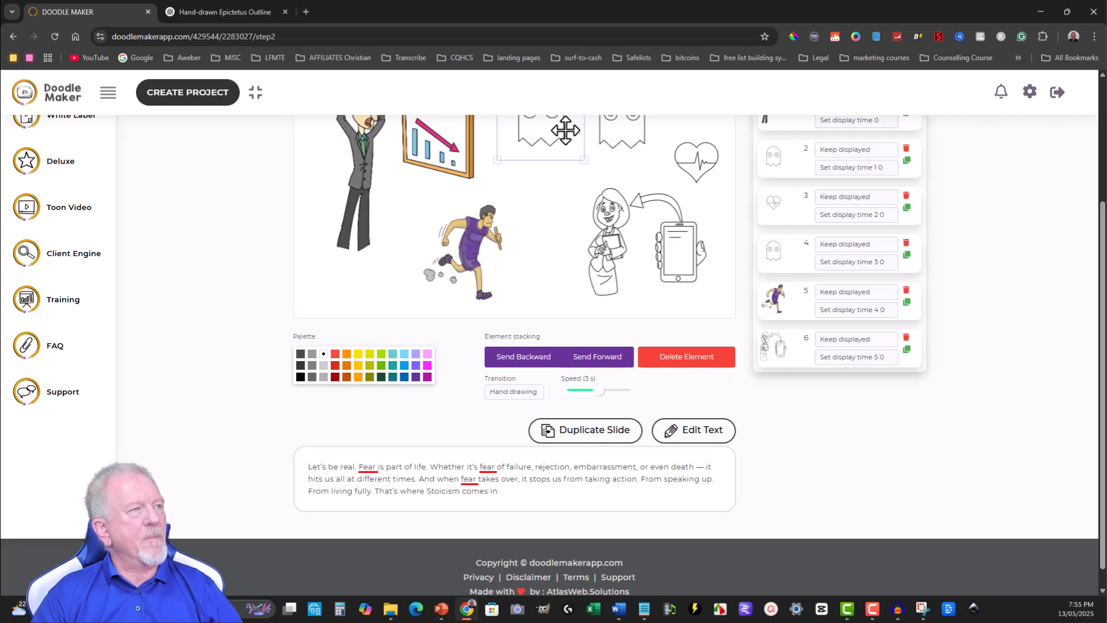
pyautogui.click(493, 225)
pyautogui.click(599, 224)
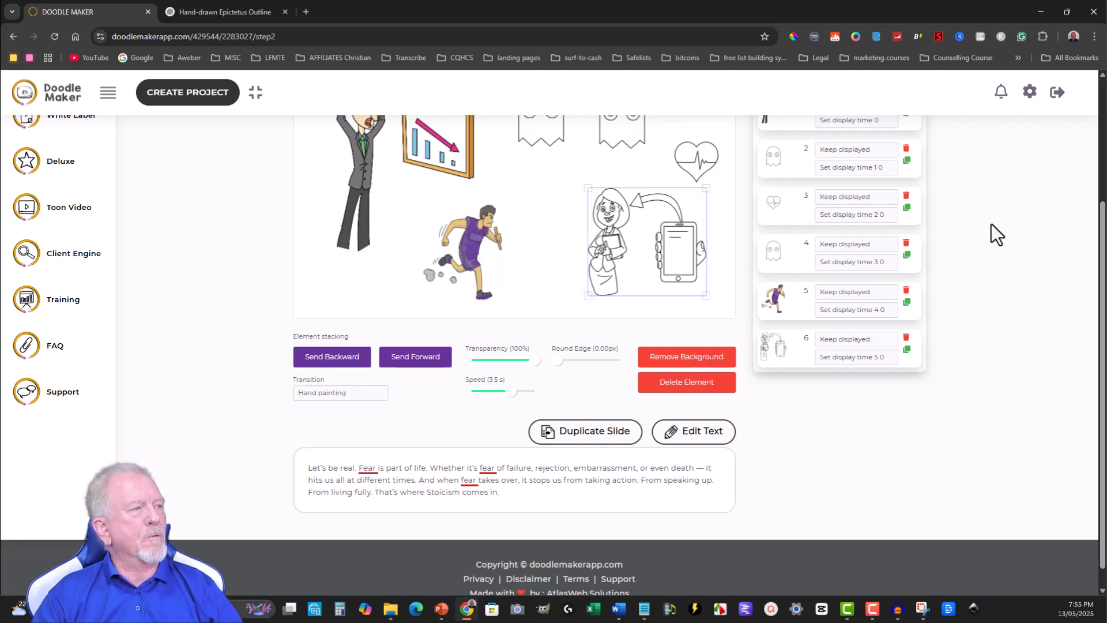
pyautogui.scroll(2, 991, 236)
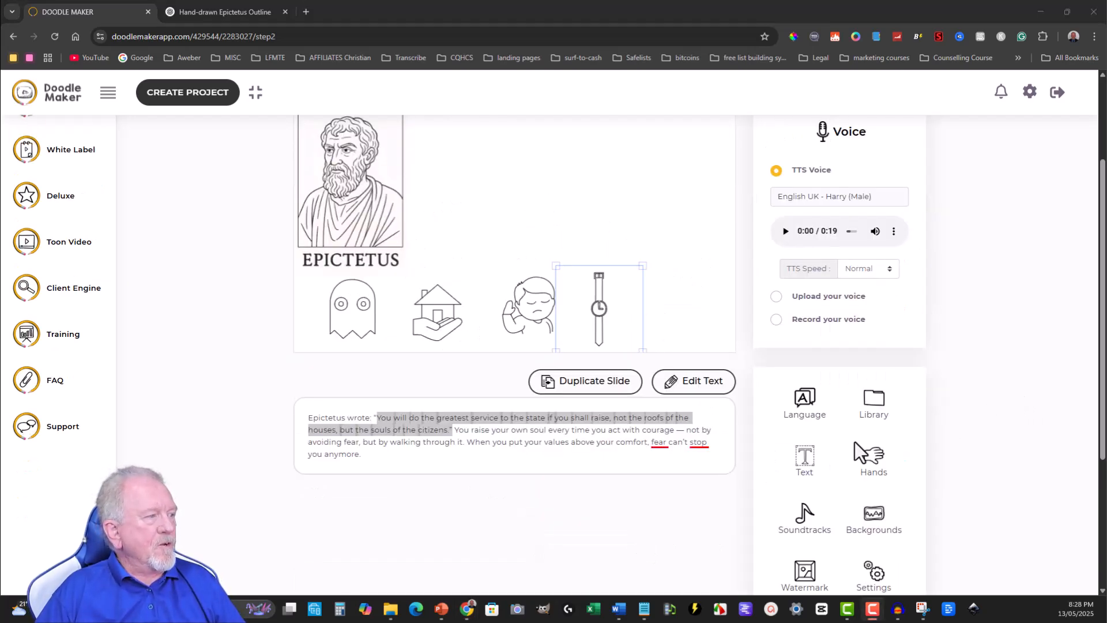
# - Add the text "You will do the greatest service to the" to Slide 4 in Primer size 40, ticking the language font notice
pyautogui.click(805, 457)
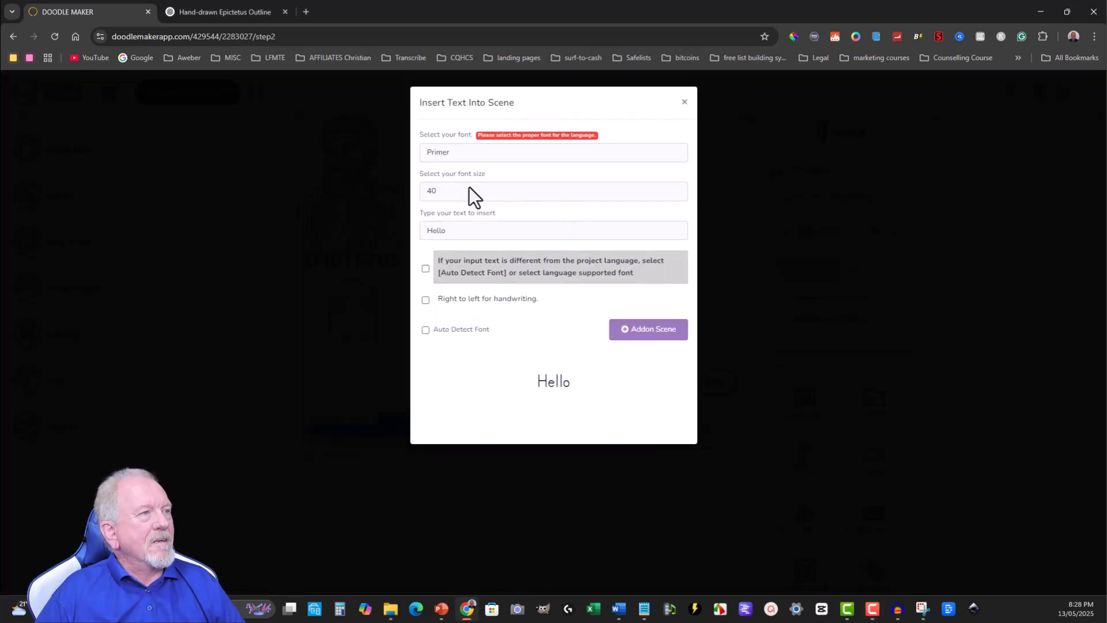
pyautogui.moveTo(446, 230); pyautogui.dragTo(433, 231)
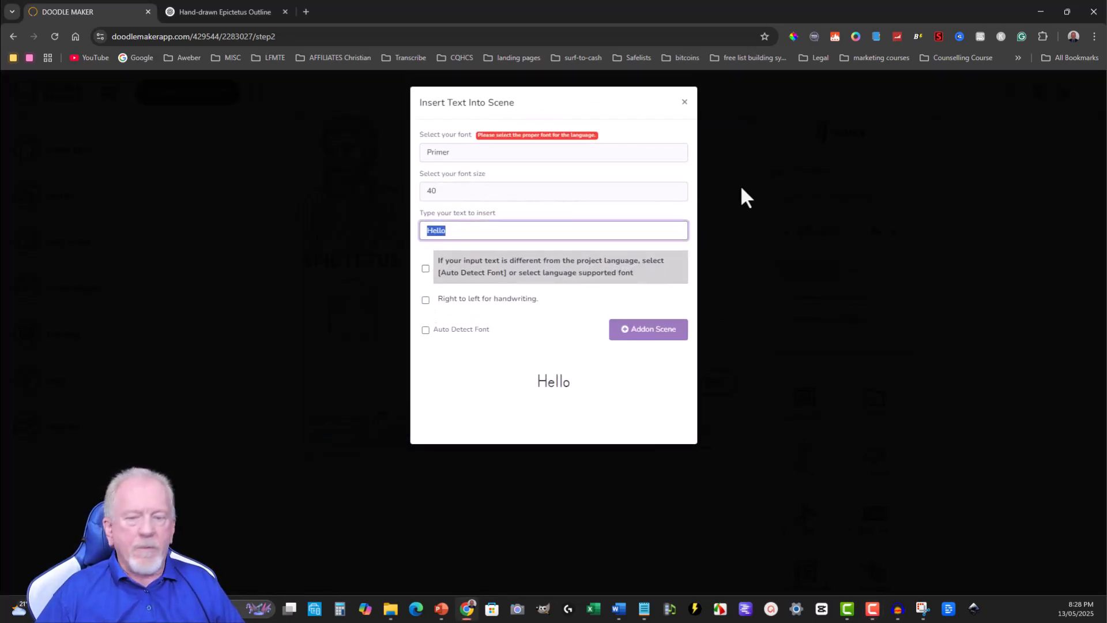
pyautogui.write('You will do the greatest service to the st')
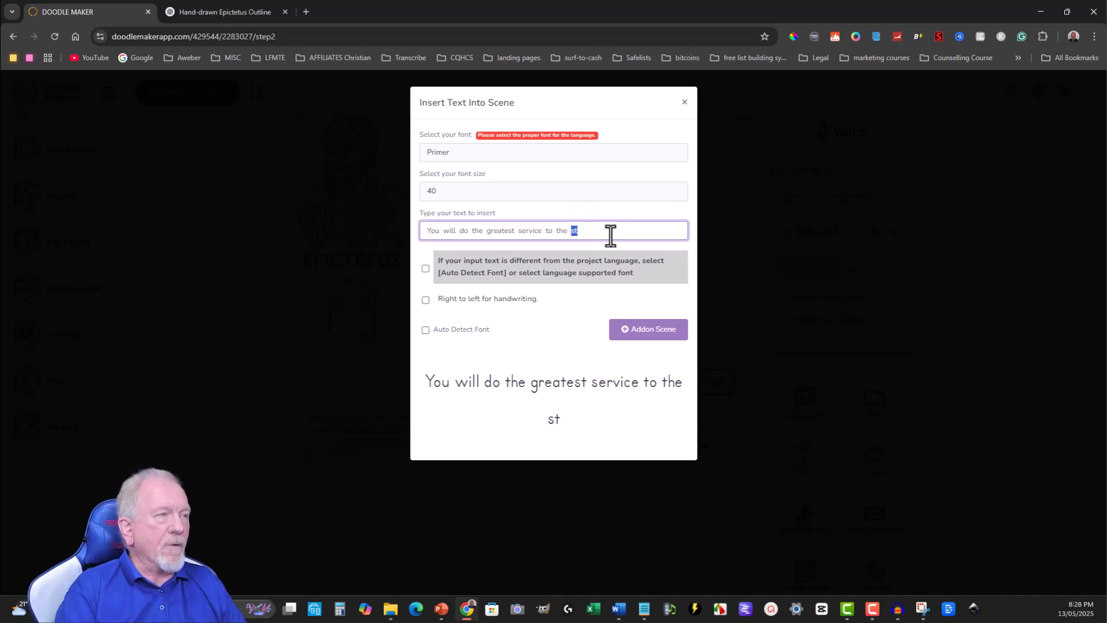
pyautogui.press('BackSpace')
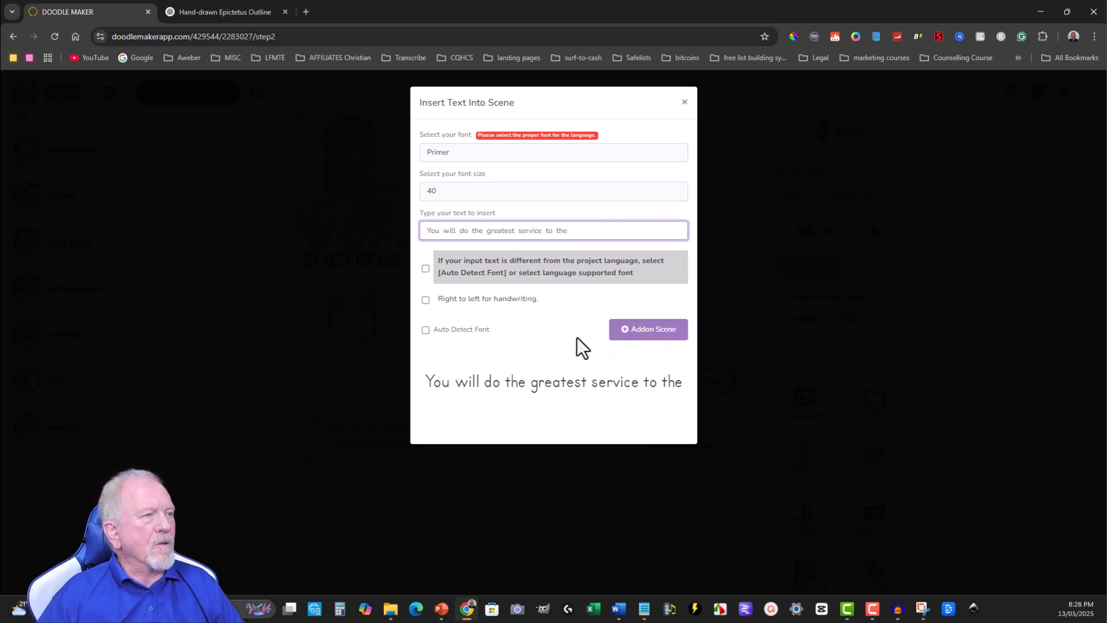
pyautogui.click(426, 268)
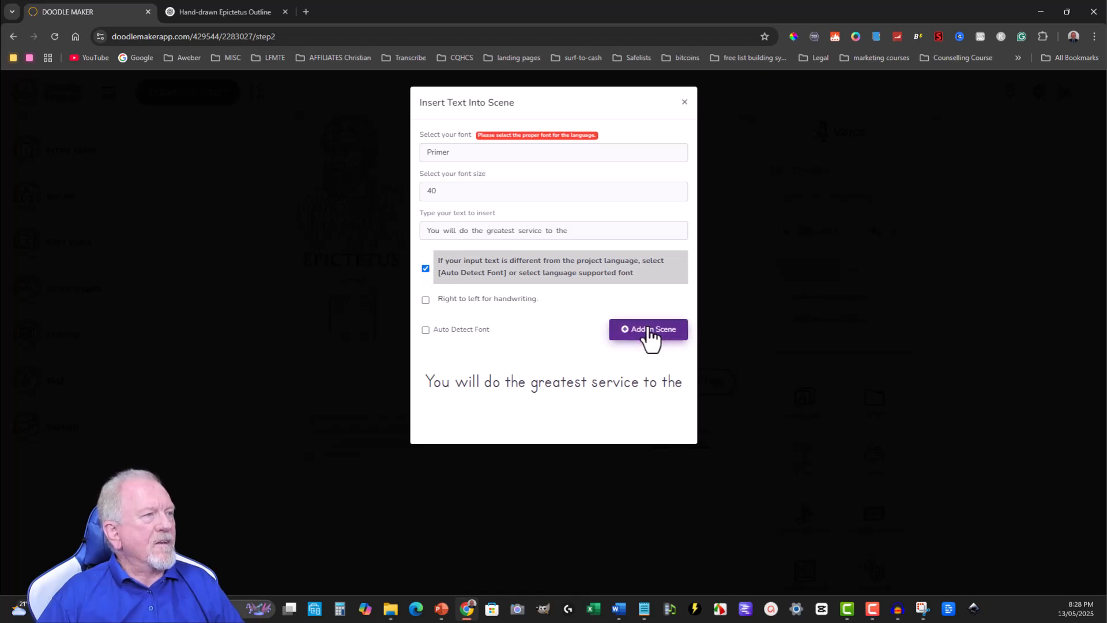
pyautogui.click(650, 334)
# - Place the first quote line in the free space beside the upper part of the Epictetus portrait
pyautogui.moveTo(486, 230); pyautogui.dragTo(542, 156)
pyautogui.scroll(2, 736, 213)
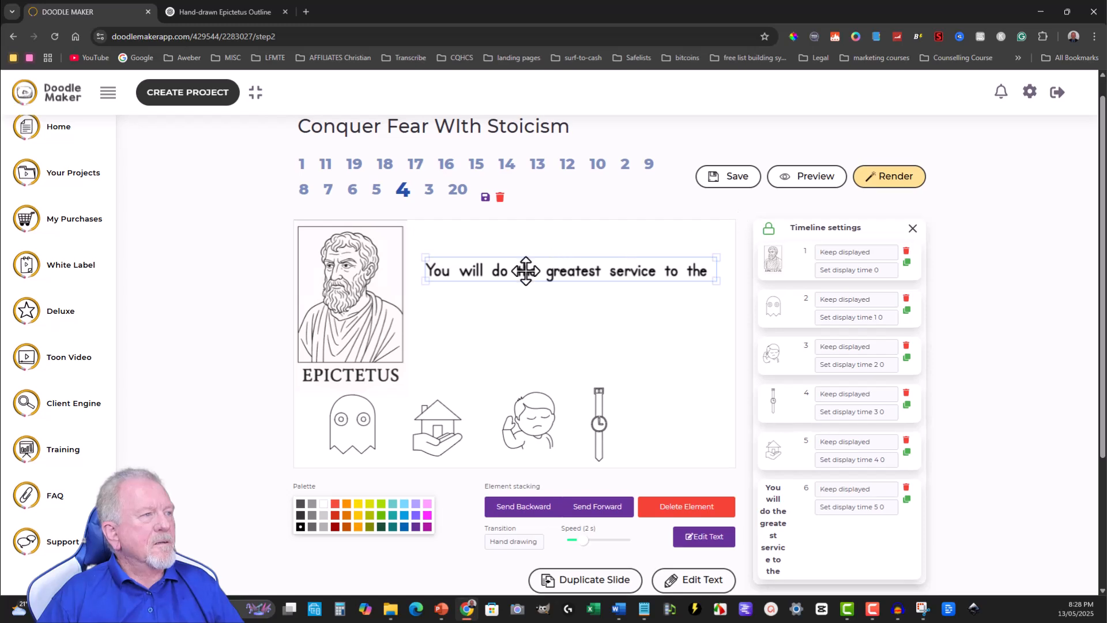
pyautogui.moveTo(536, 259); pyautogui.dragTo(534, 256)
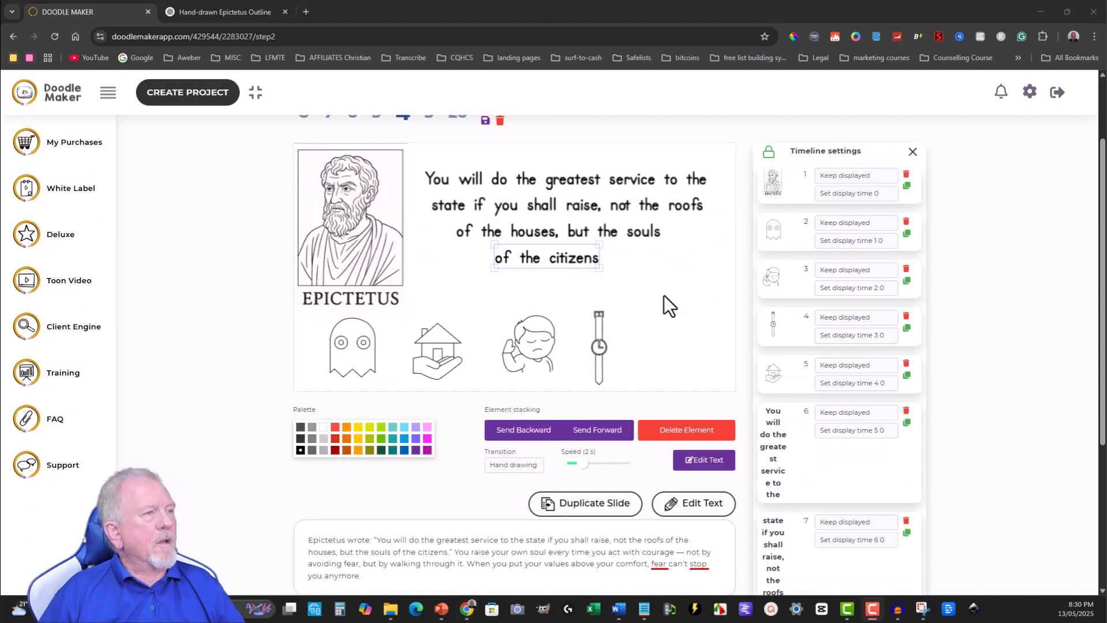
# - Preview Slide 4 with the full Epictetus quote and close the preview
pyautogui.scroll(2, 657, 265)
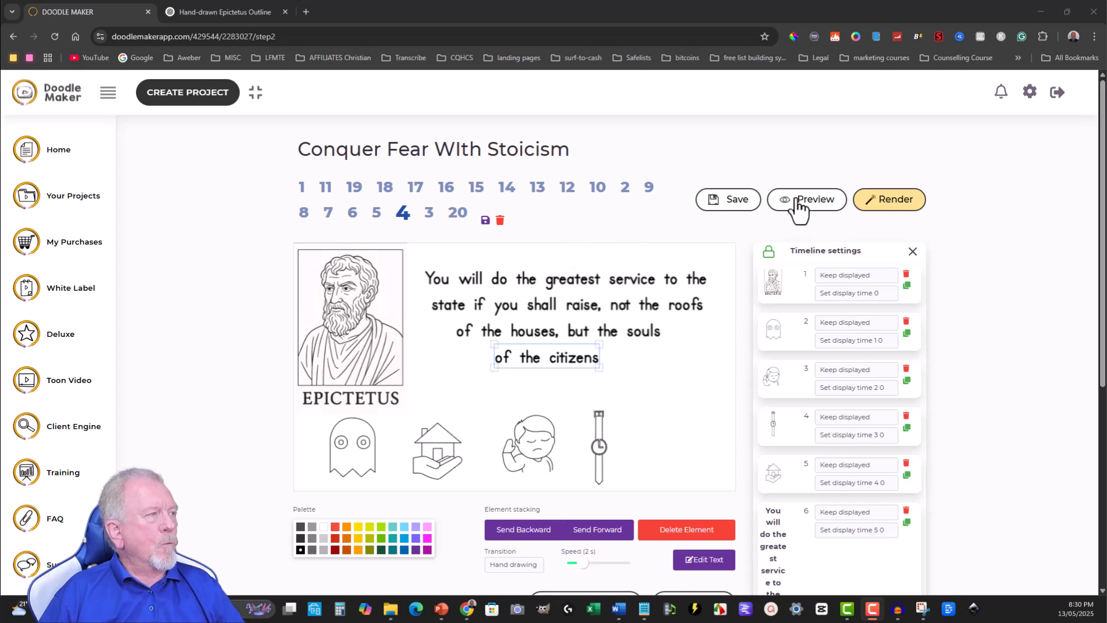
pyautogui.click(810, 203)
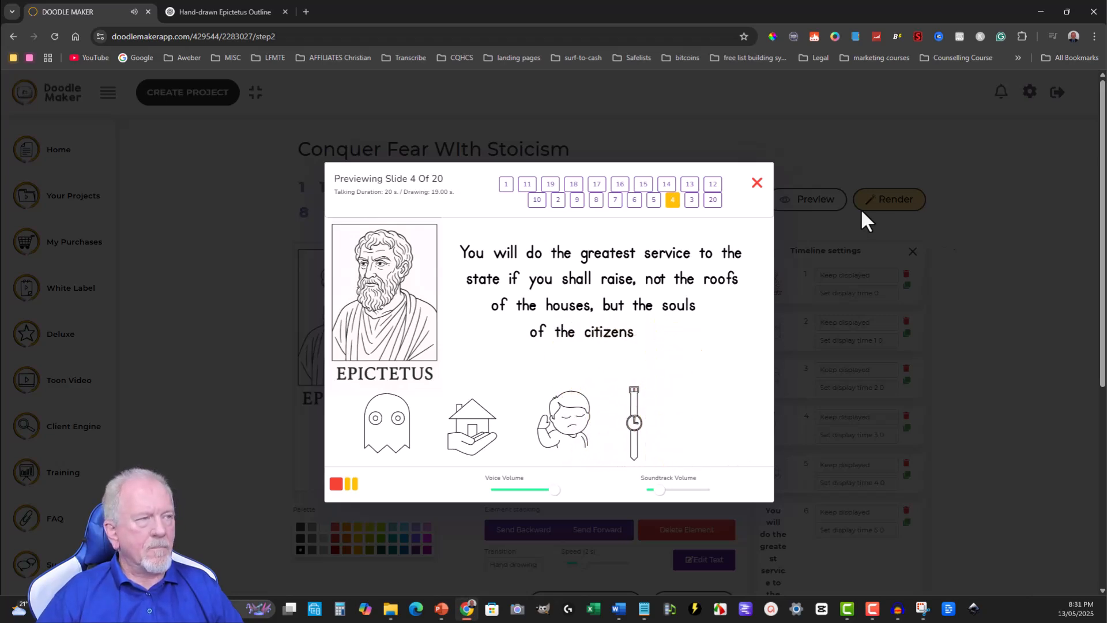
pyautogui.click(757, 183)
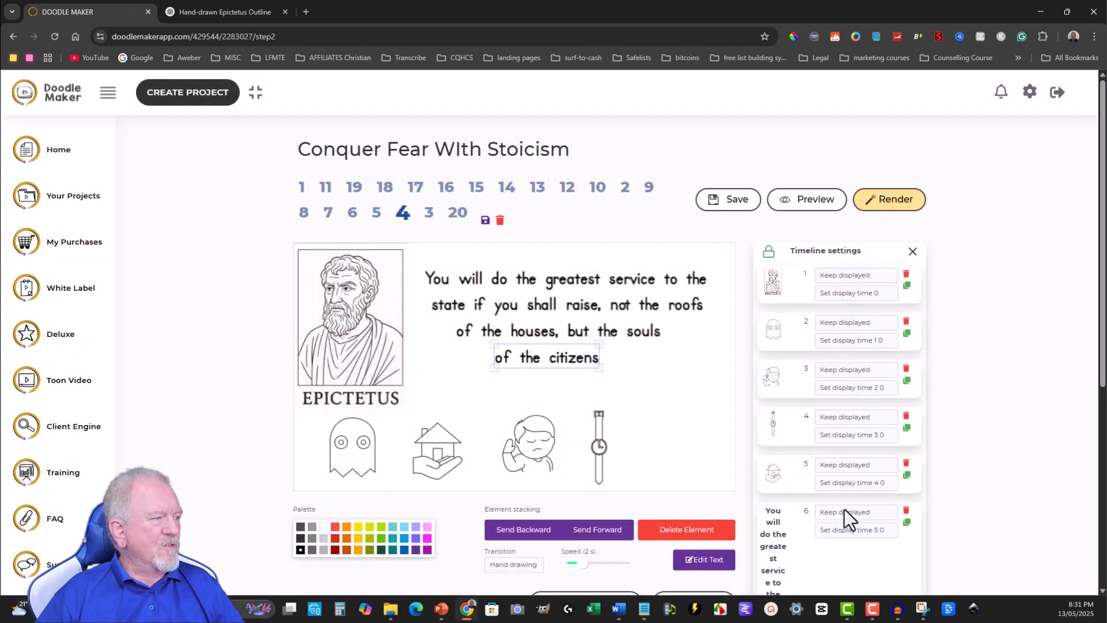
# - Unlock Slide 4's timeline and move the first quote line to second place, directly after the Epictetus portrait
pyautogui.click(771, 258)
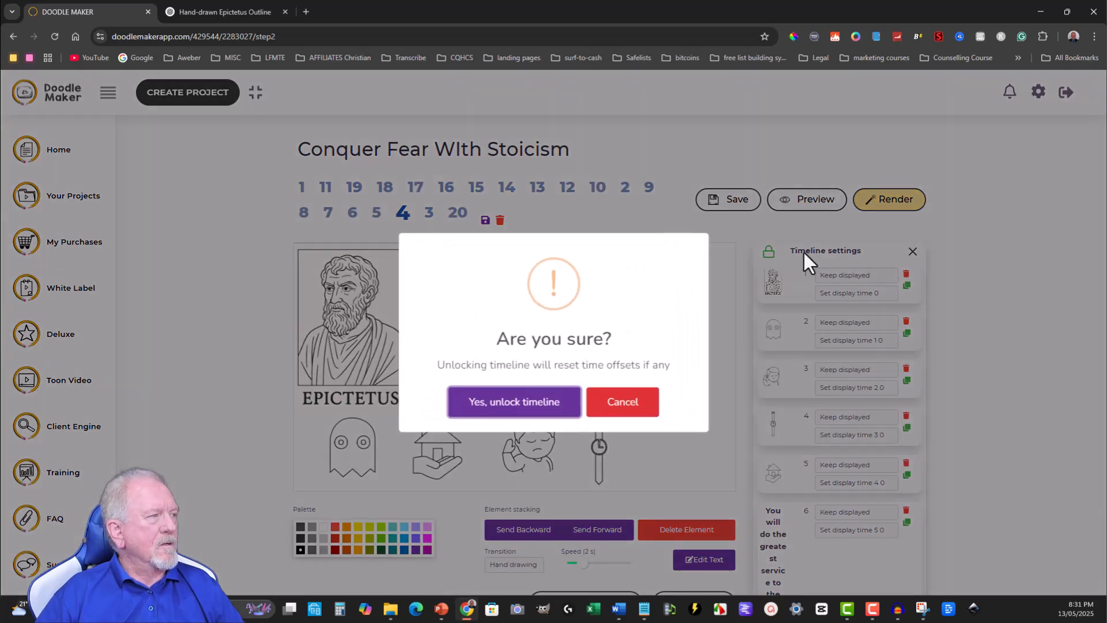
pyautogui.click(517, 400)
pyautogui.scroll(-1, 1001, 390)
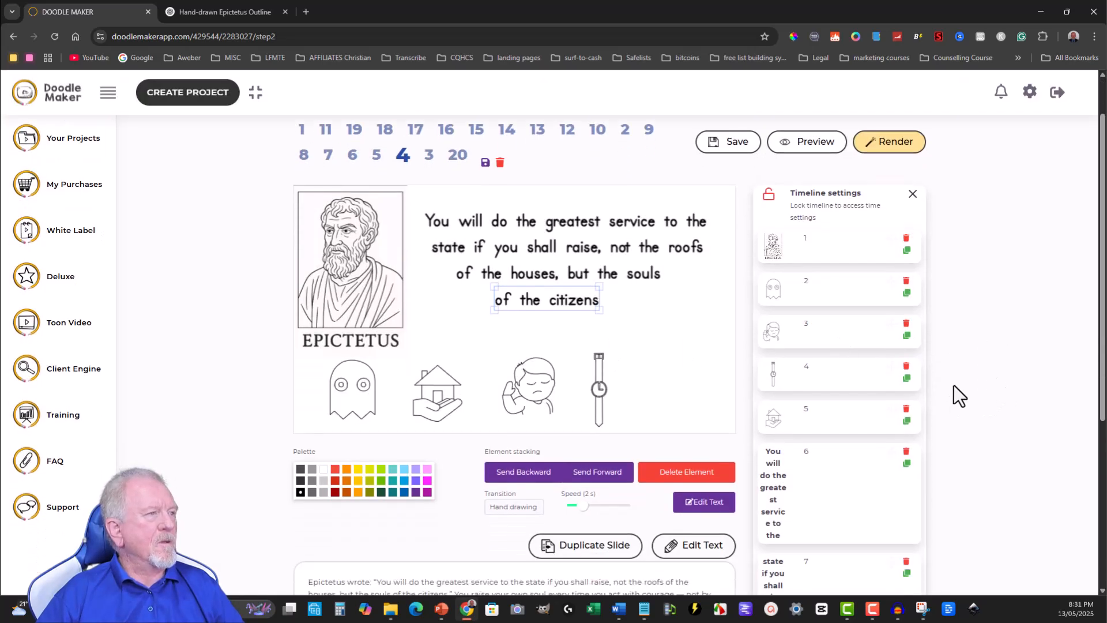
pyautogui.moveTo(802, 470); pyautogui.dragTo(797, 293)
# - Move the three remaining quote lines to places 3 to 5 in the drawing order, ahead of the ghost, and preview the slide
pyautogui.scroll(-3, 880, 482)
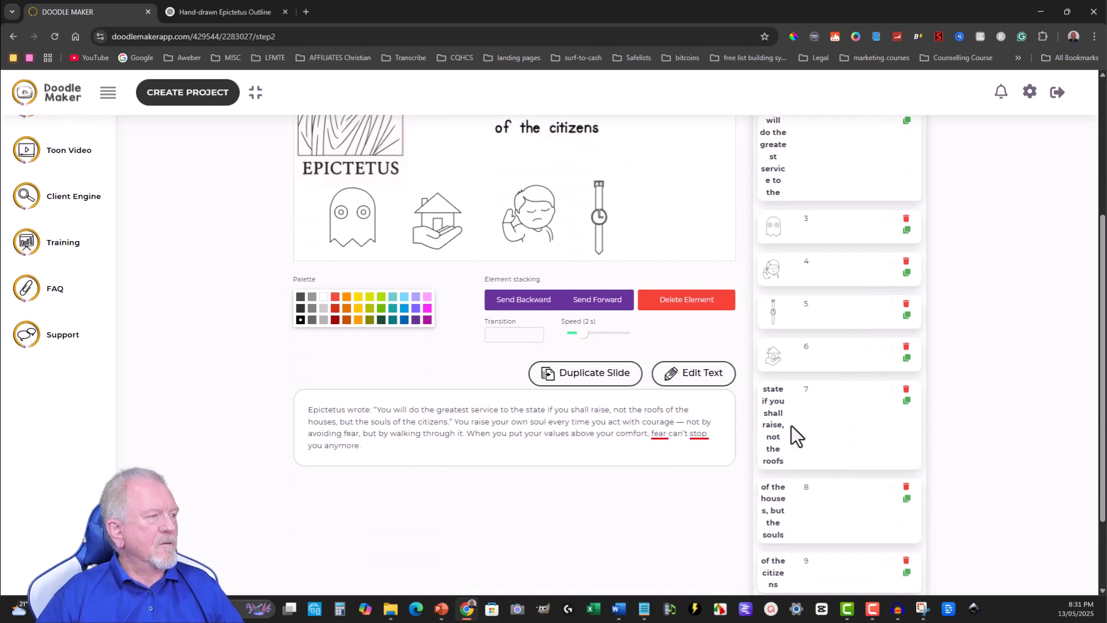
pyautogui.moveTo(791, 425); pyautogui.dragTo(802, 221)
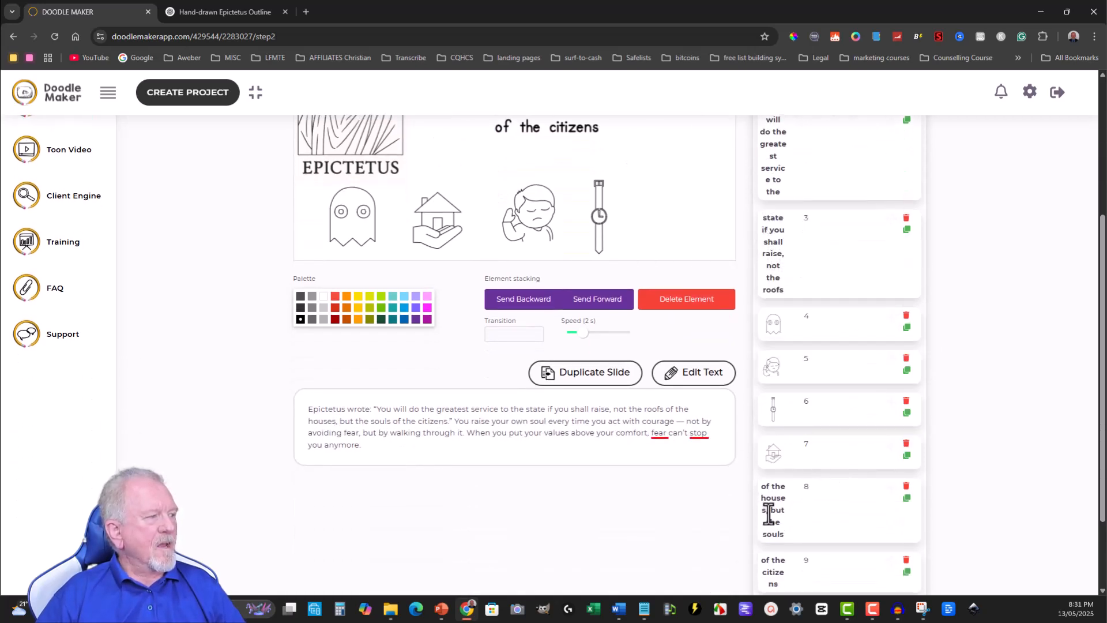
pyautogui.moveTo(776, 501); pyautogui.dragTo(780, 324)
pyautogui.scroll(-1, 793, 525)
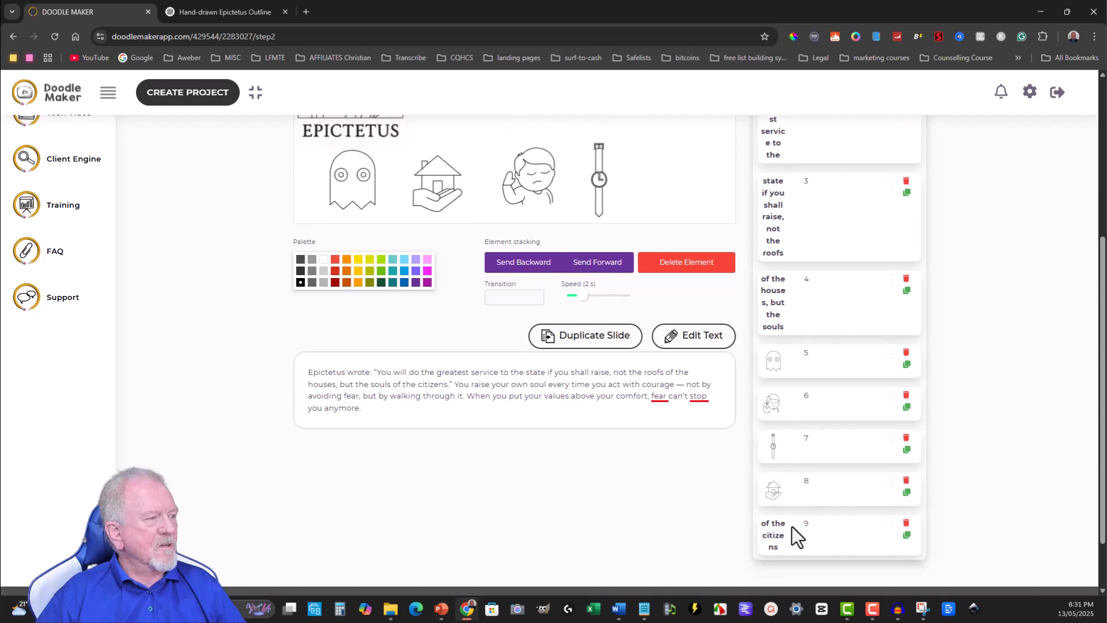
pyautogui.moveTo(788, 512); pyautogui.dragTo(788, 328)
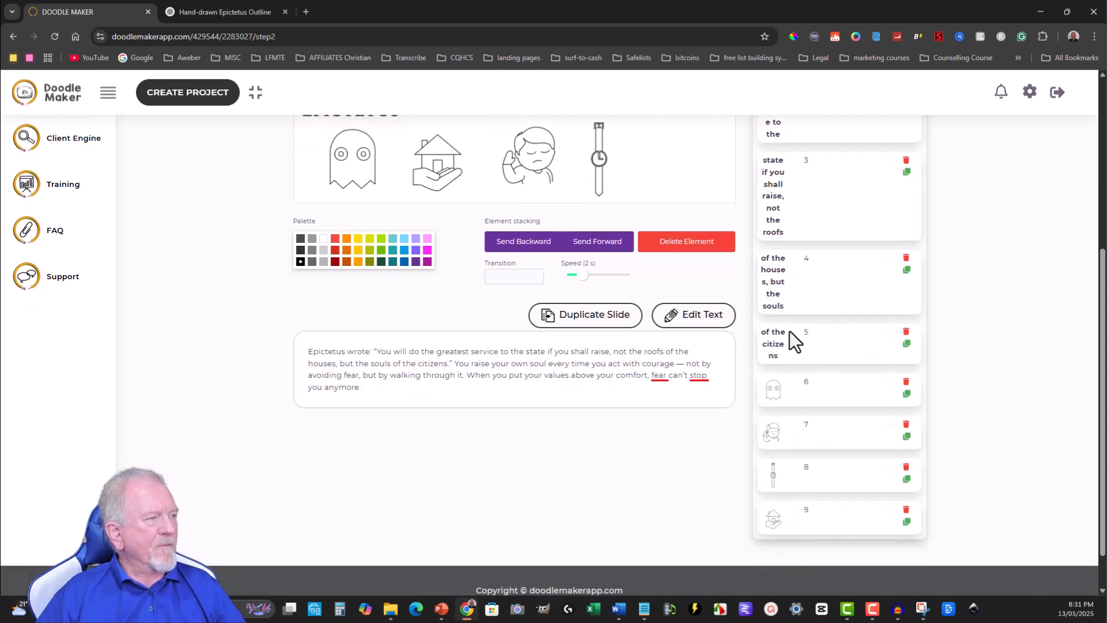
pyautogui.scroll(5, 984, 349)
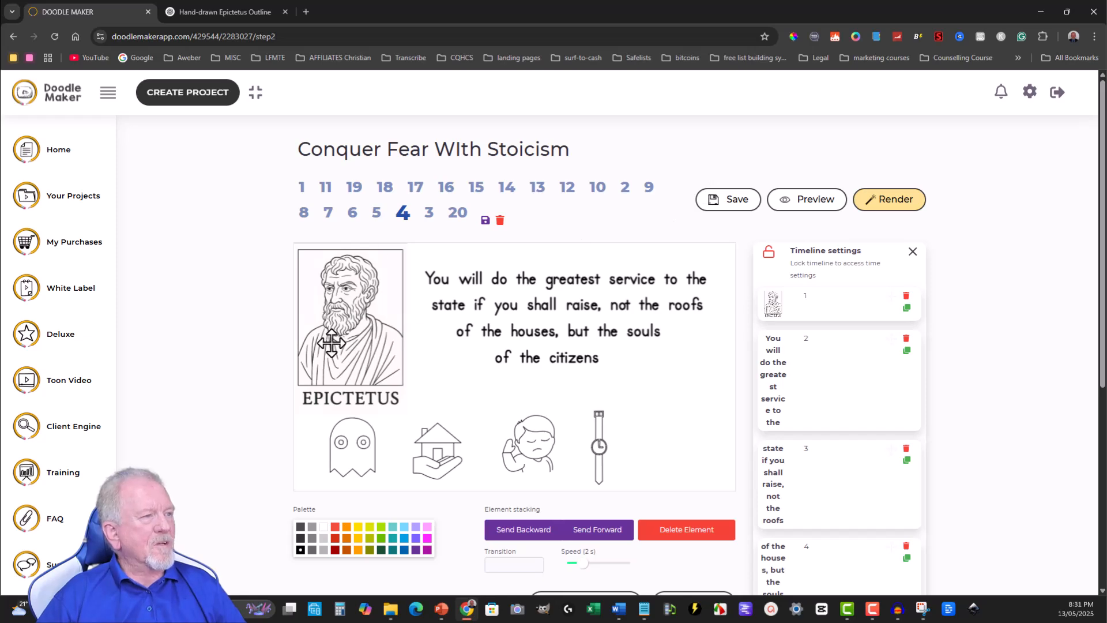
pyautogui.click(808, 203)
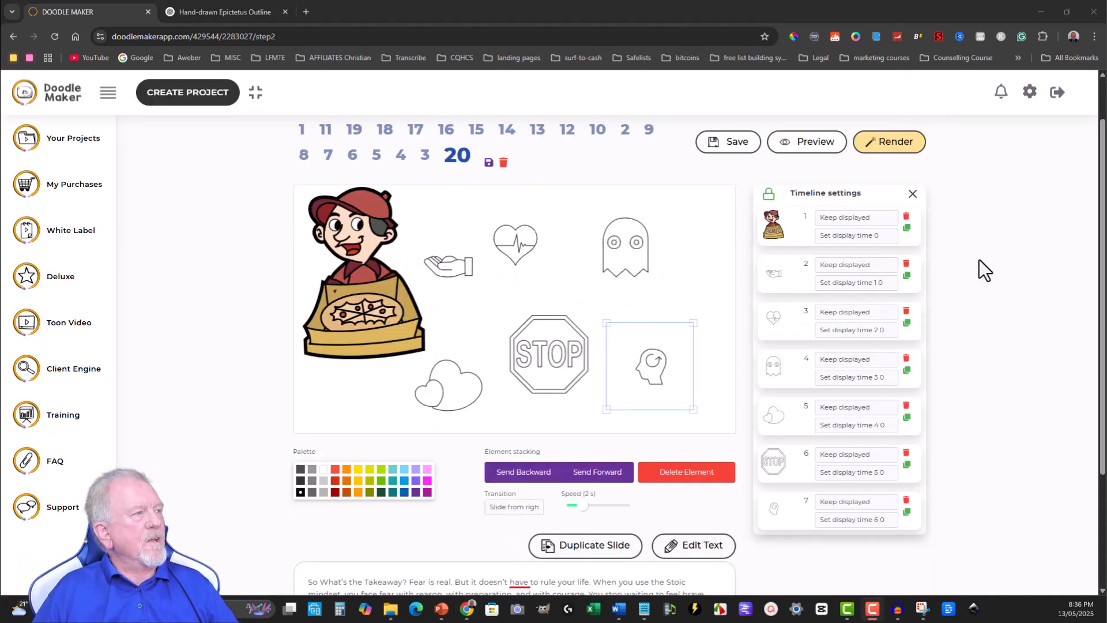
# - Render the finished project as a Full HD (1080p) video
pyautogui.scroll(2, 977, 254)
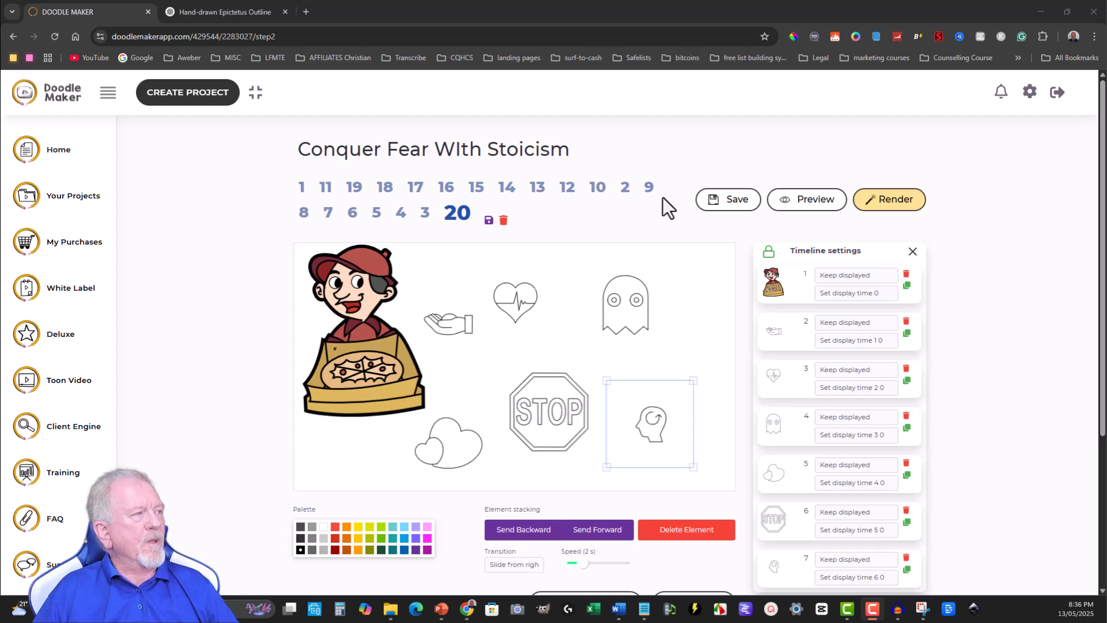
pyautogui.click(885, 201)
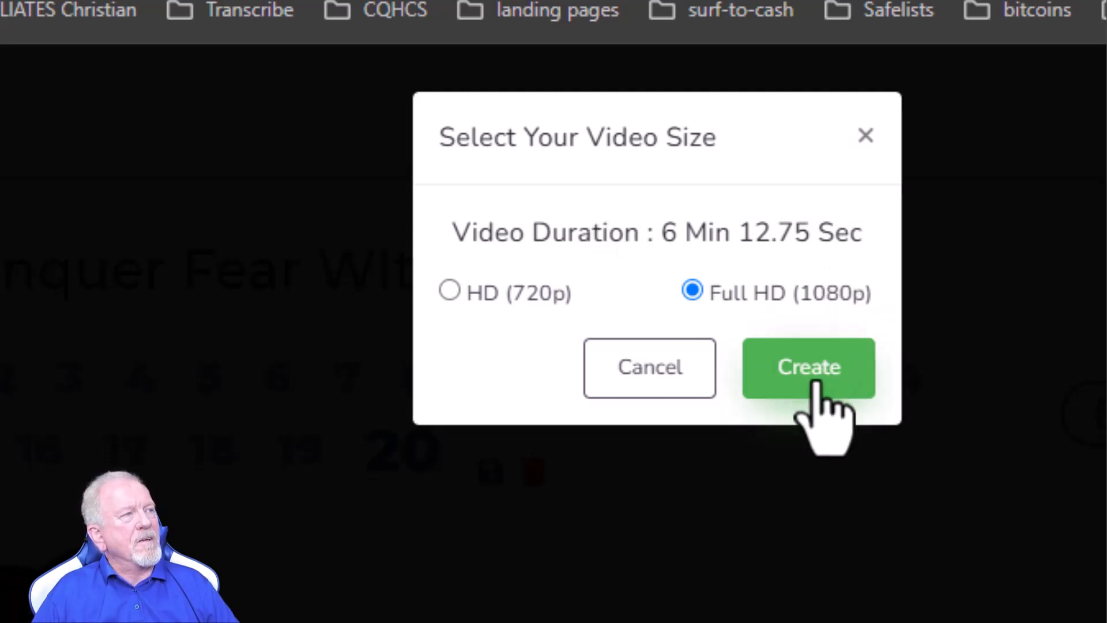
pyautogui.click(805, 366)
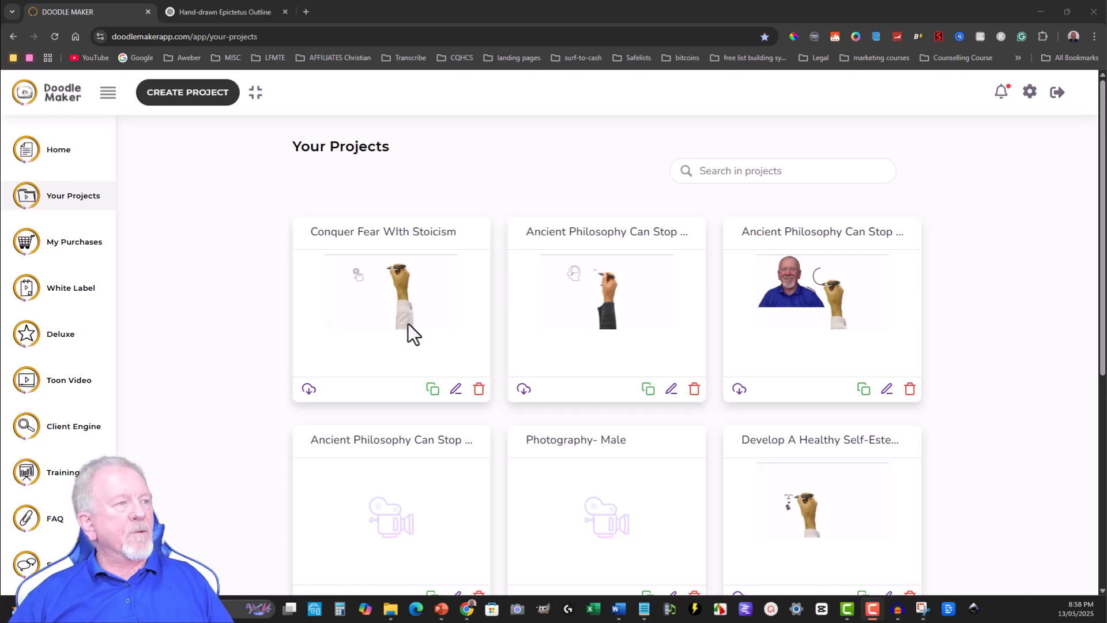
# - Download the rendered "Conquer Fear WIth Stoicism" video from the project list
pyautogui.click(421, 343)
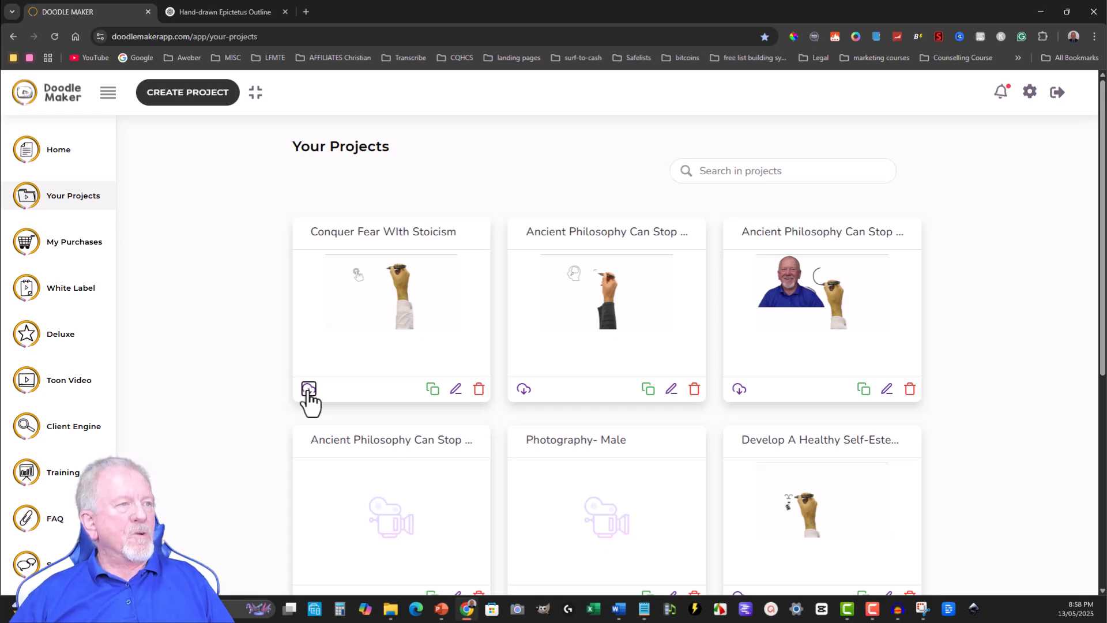
pyautogui.click(308, 390)
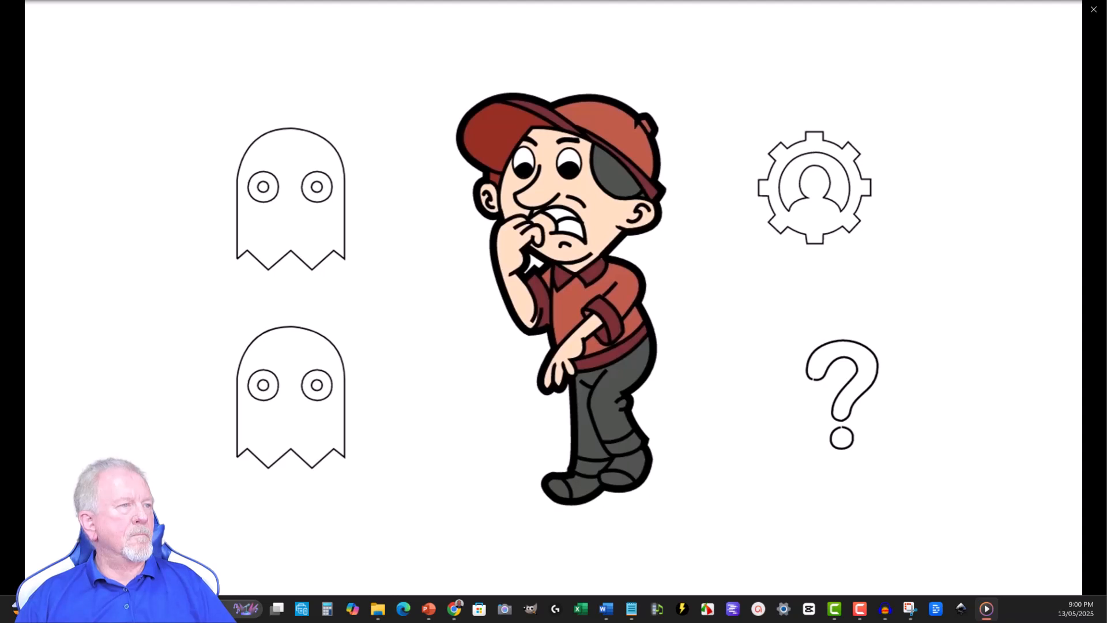
# - Pause the rendered video in Media Player, check how its slides are drawn between about 0:33 and 1:10, and close the player
pyautogui.moveTo(481, 180)
pyautogui.click(631, 234)
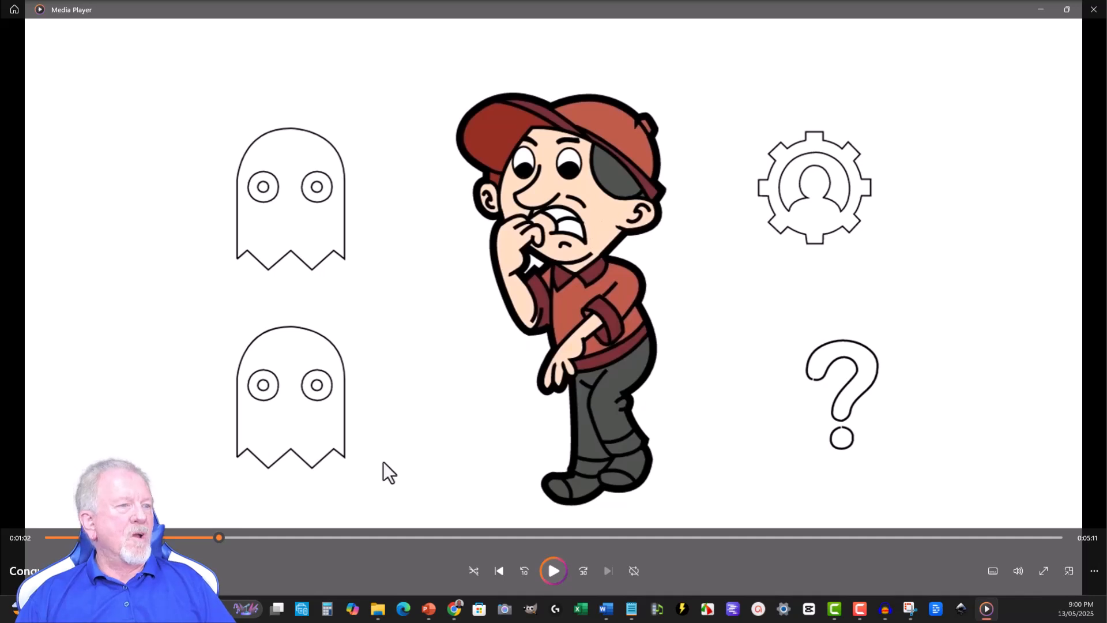
pyautogui.click(192, 537)
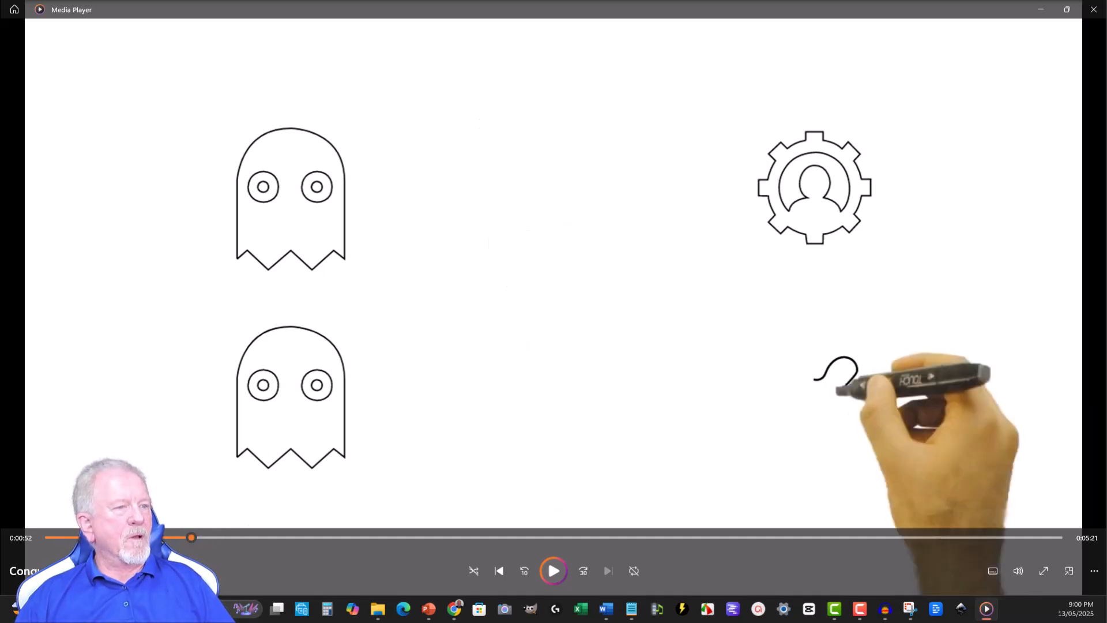
pyautogui.click(140, 537)
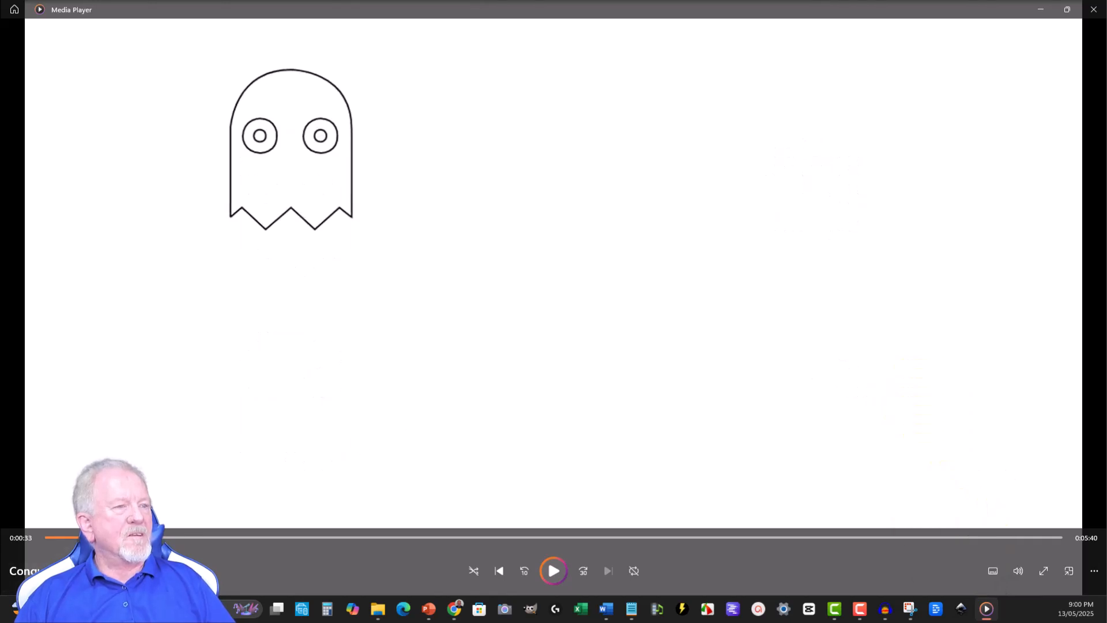
pyautogui.click(155, 537)
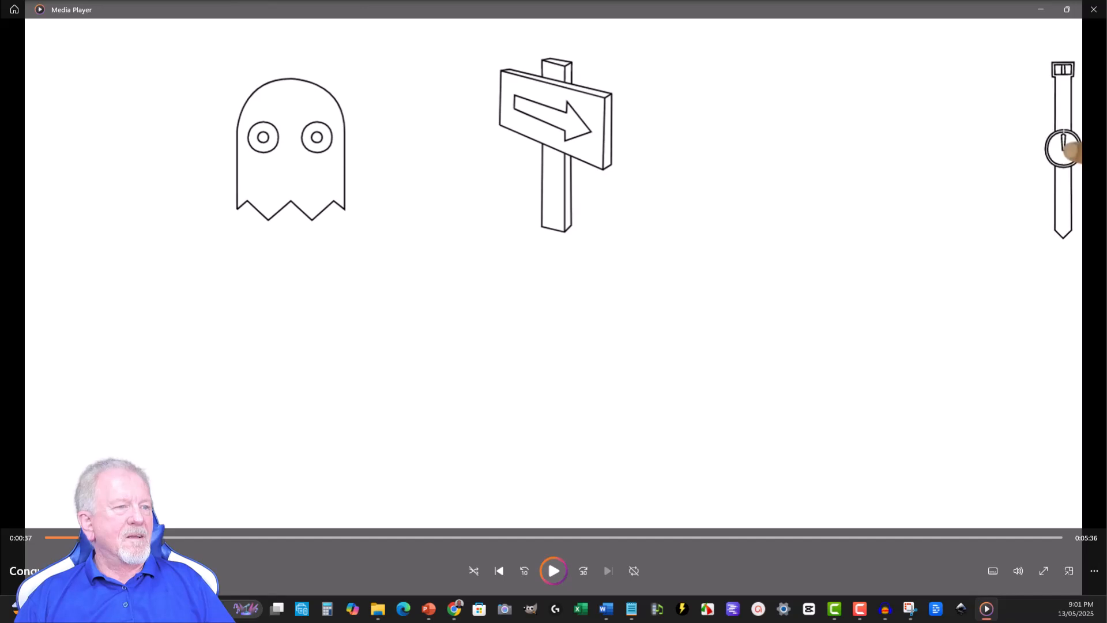
pyautogui.click(168, 538)
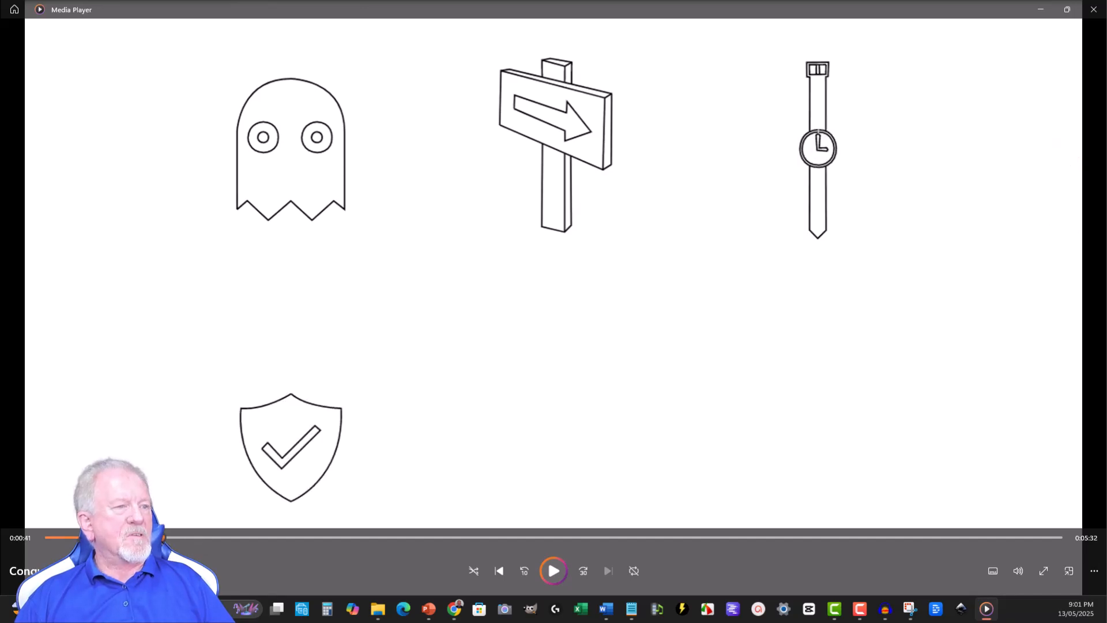
pyautogui.click(199, 537)
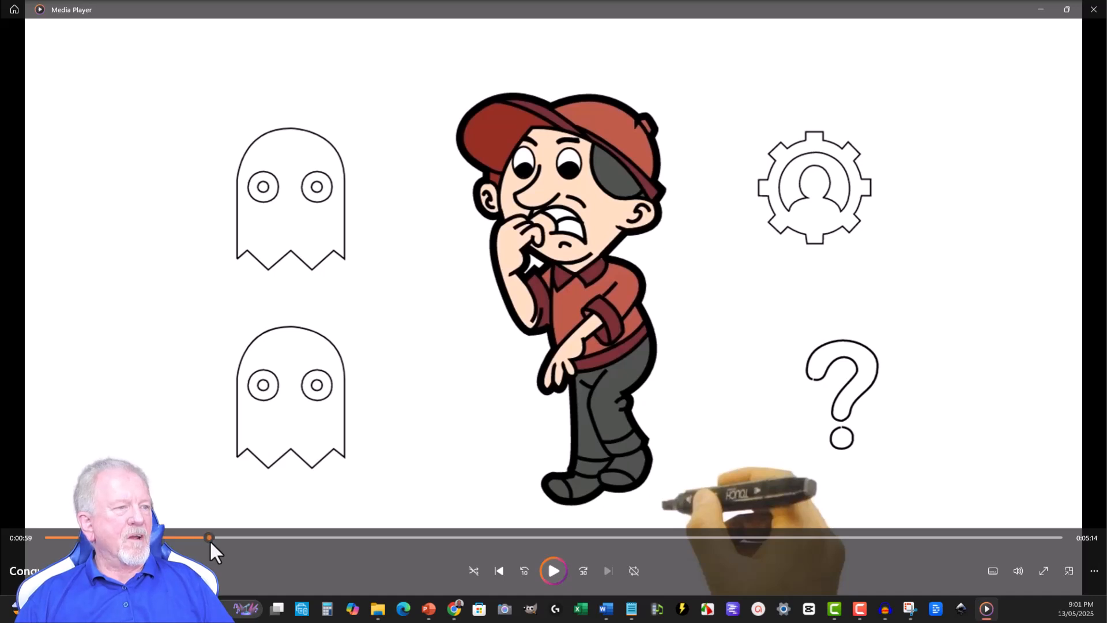
pyautogui.click(211, 538)
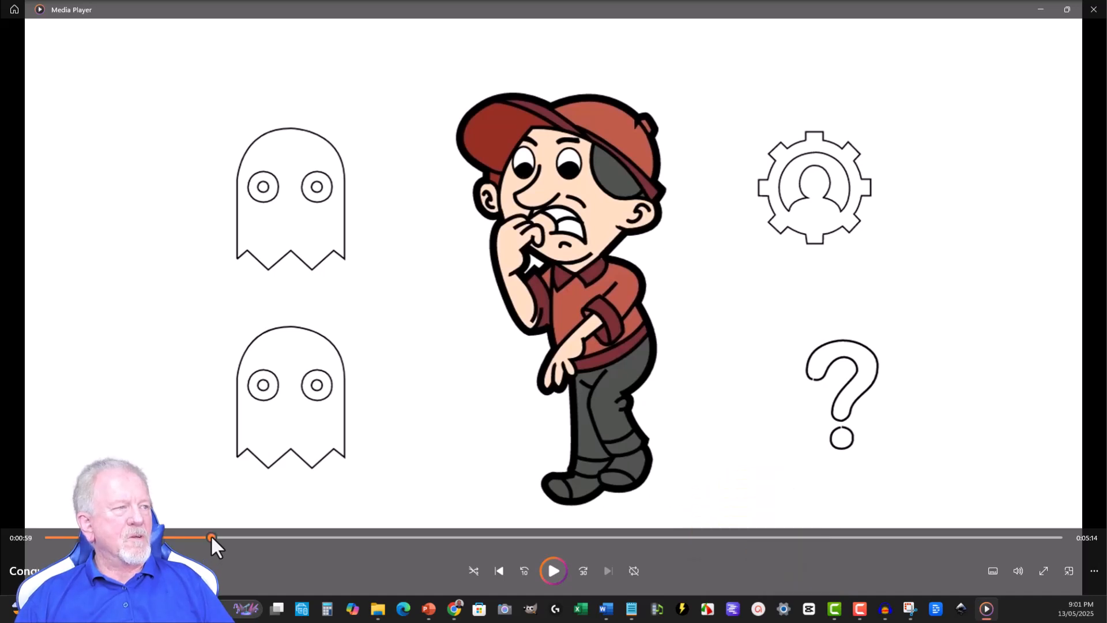
pyautogui.click(221, 538)
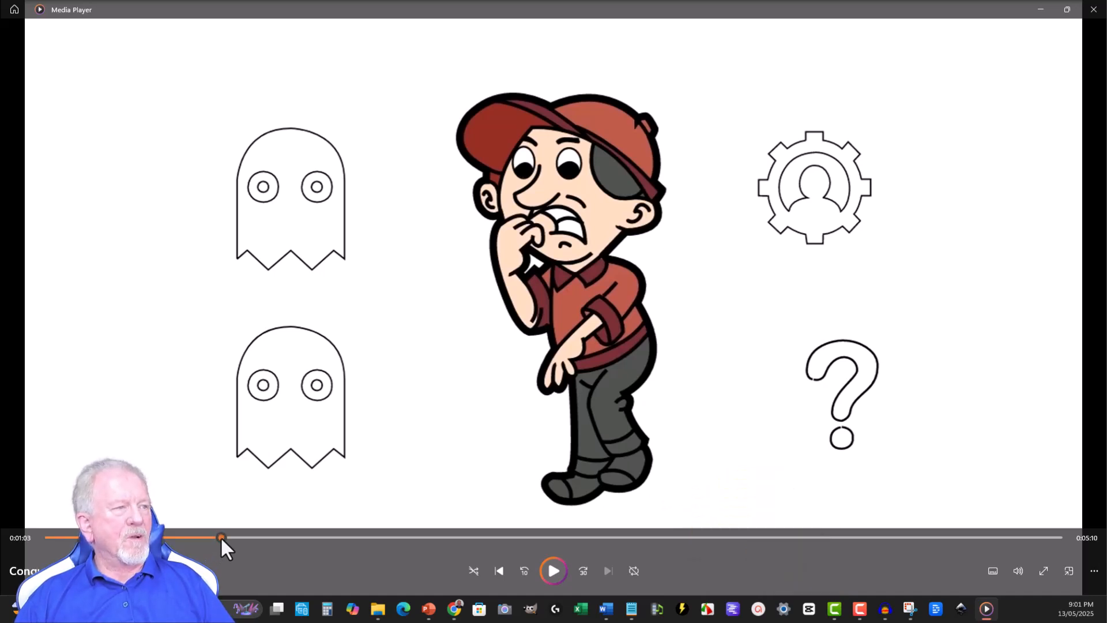
pyautogui.click(241, 537)
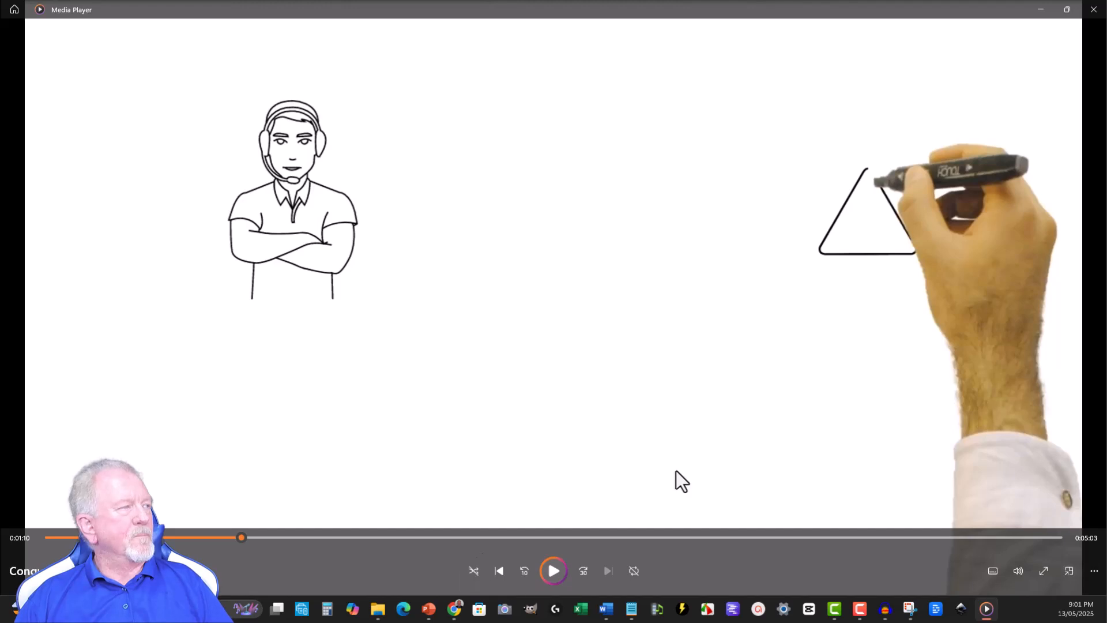
pyautogui.click(1093, 9)
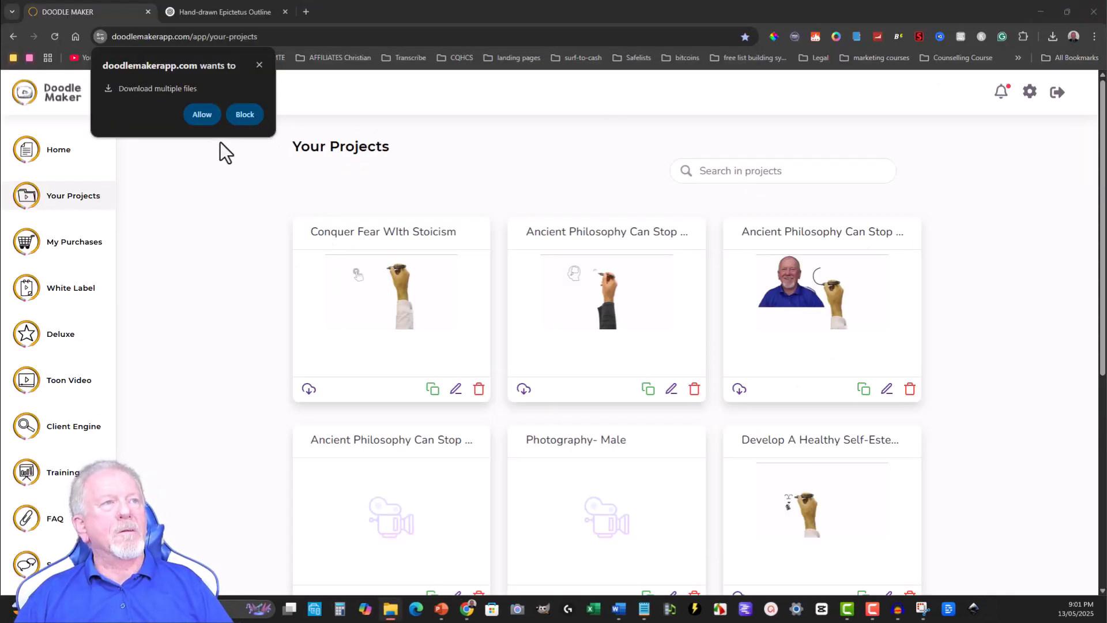
# - Allow the site to download multiple files and open the "Conquer Fear WIth Stoicism" project for editing
pyautogui.click(199, 114)
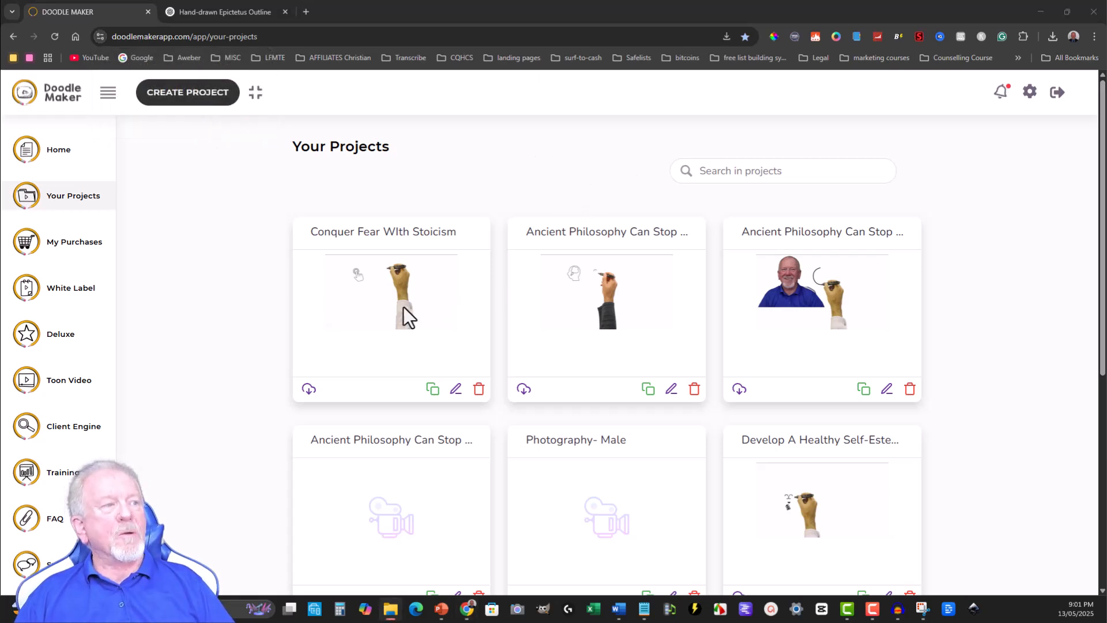
pyautogui.click(455, 390)
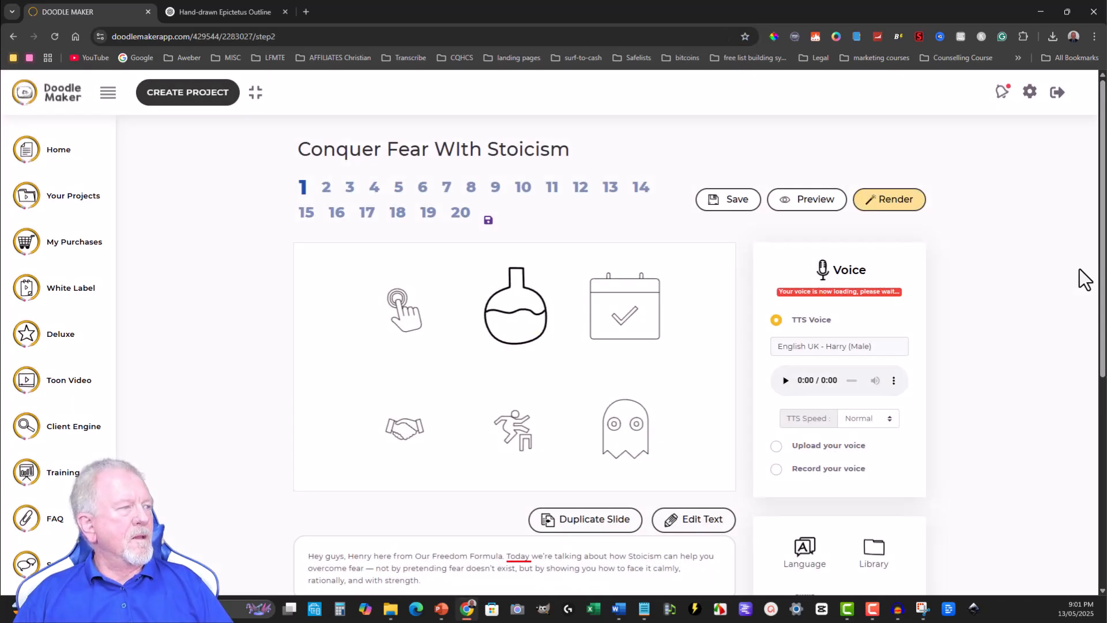
# - Try the Black, Glass, Custom Color, White and Image background options on the project's first slide
pyautogui.scroll(-1, 1019, 314)
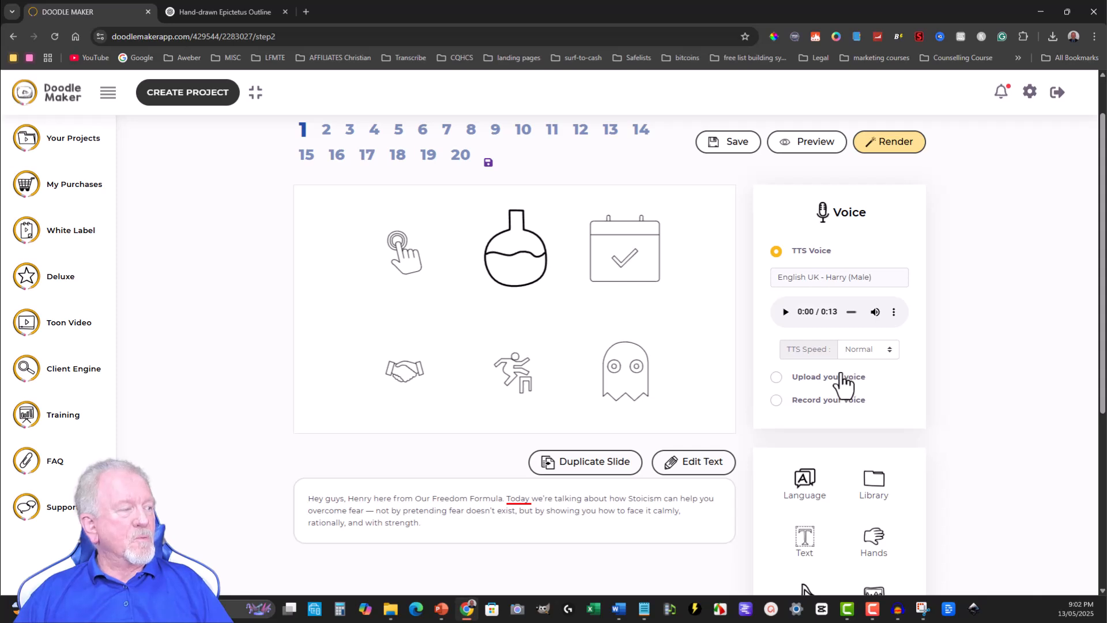
pyautogui.scroll(-2, 999, 307)
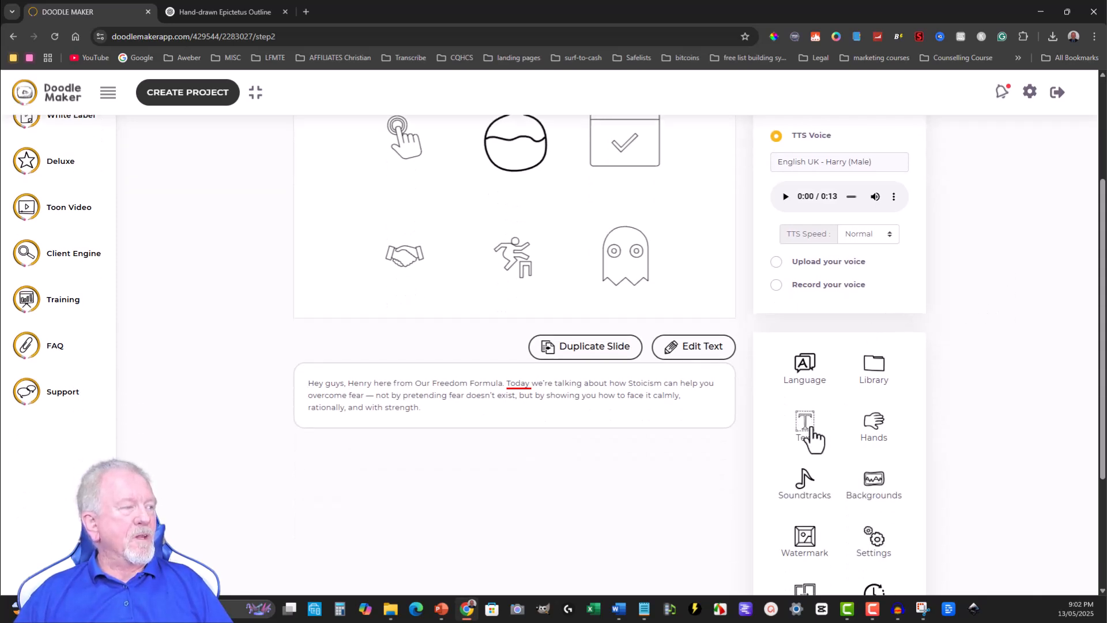
pyautogui.scroll(-1, 800, 444)
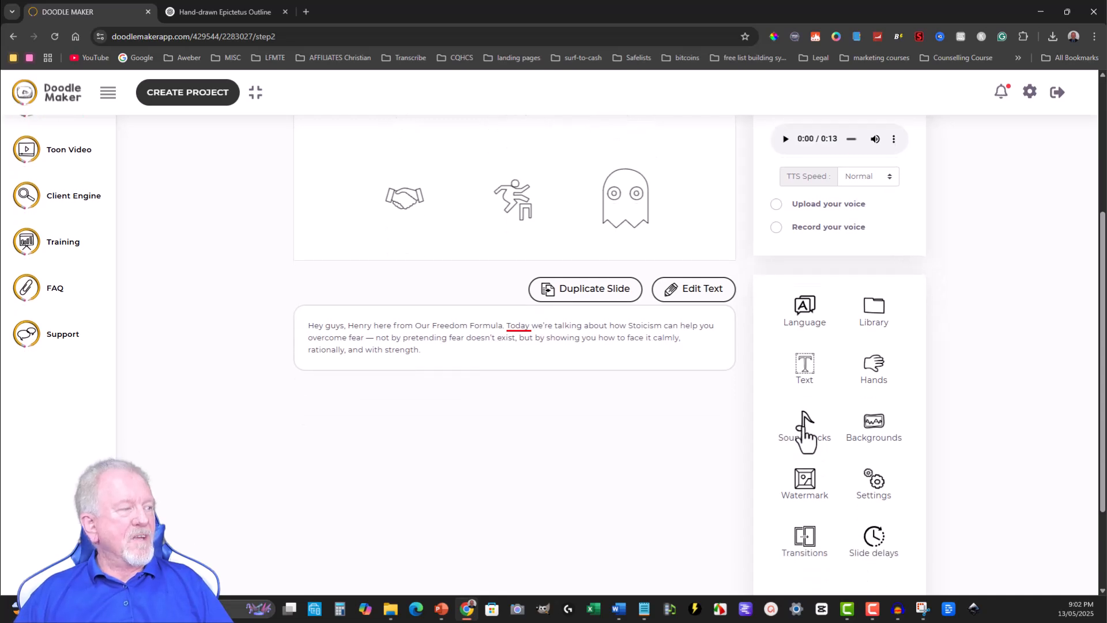
pyautogui.click(874, 427)
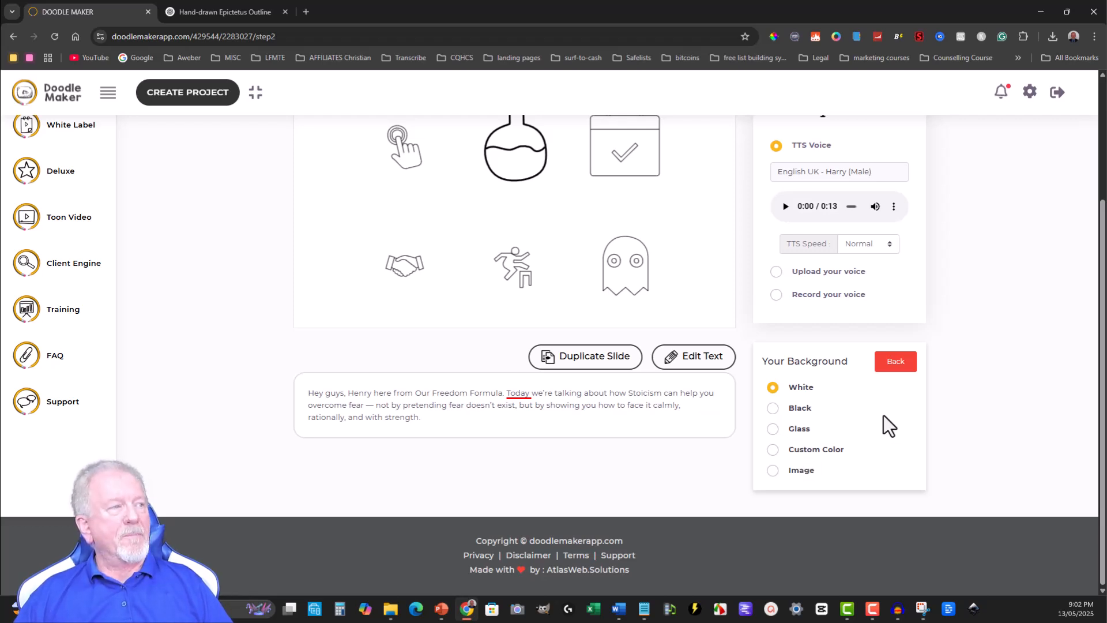
pyautogui.click(796, 410)
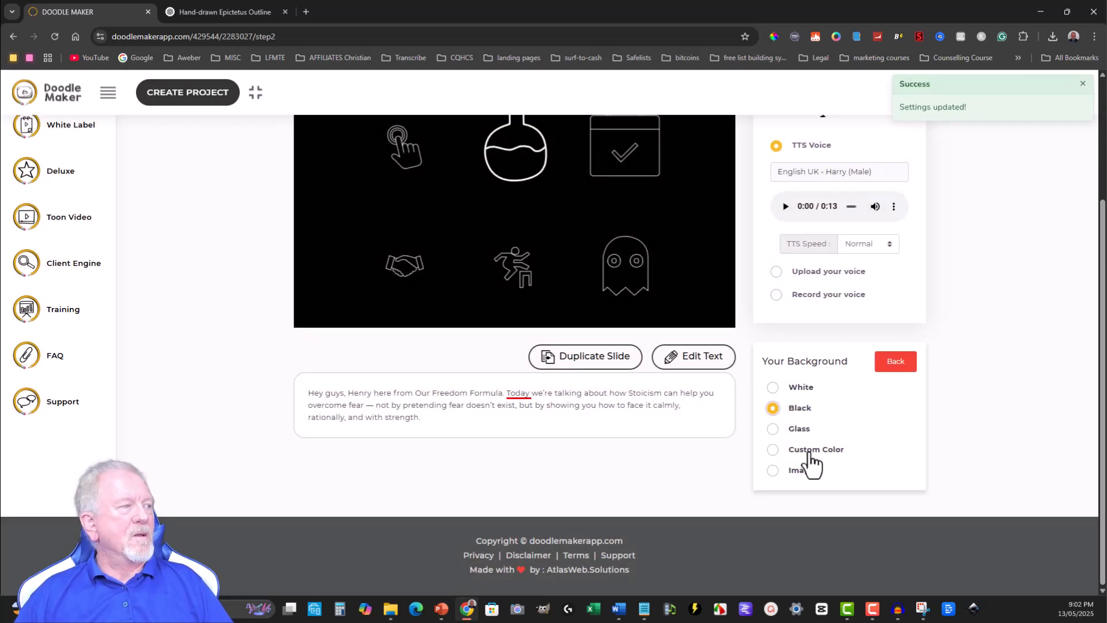
pyautogui.click(798, 428)
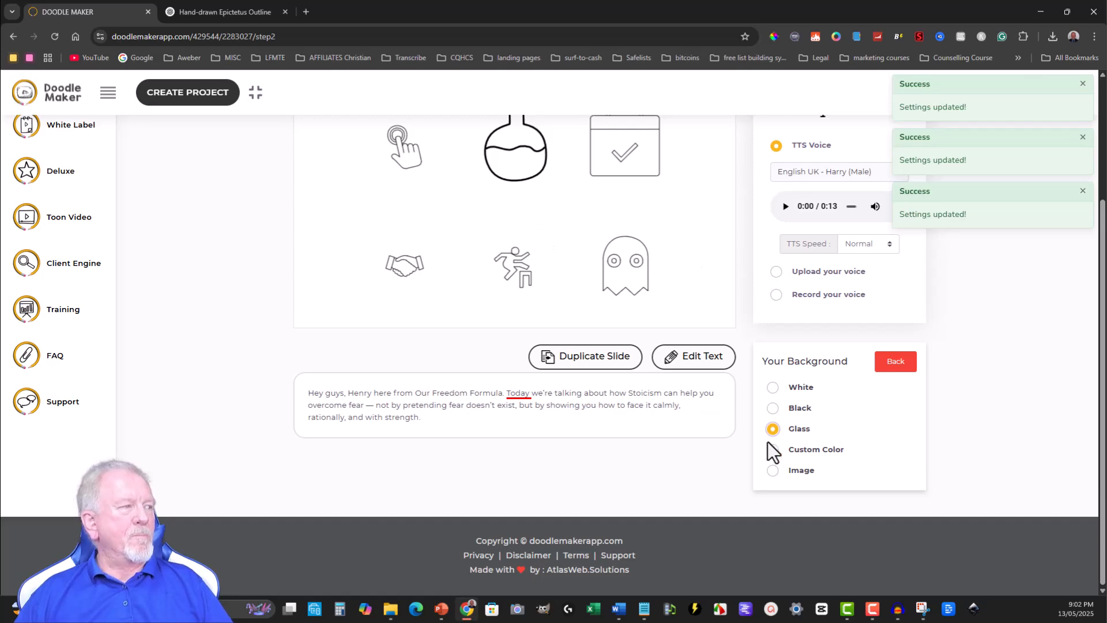
pyautogui.click(806, 450)
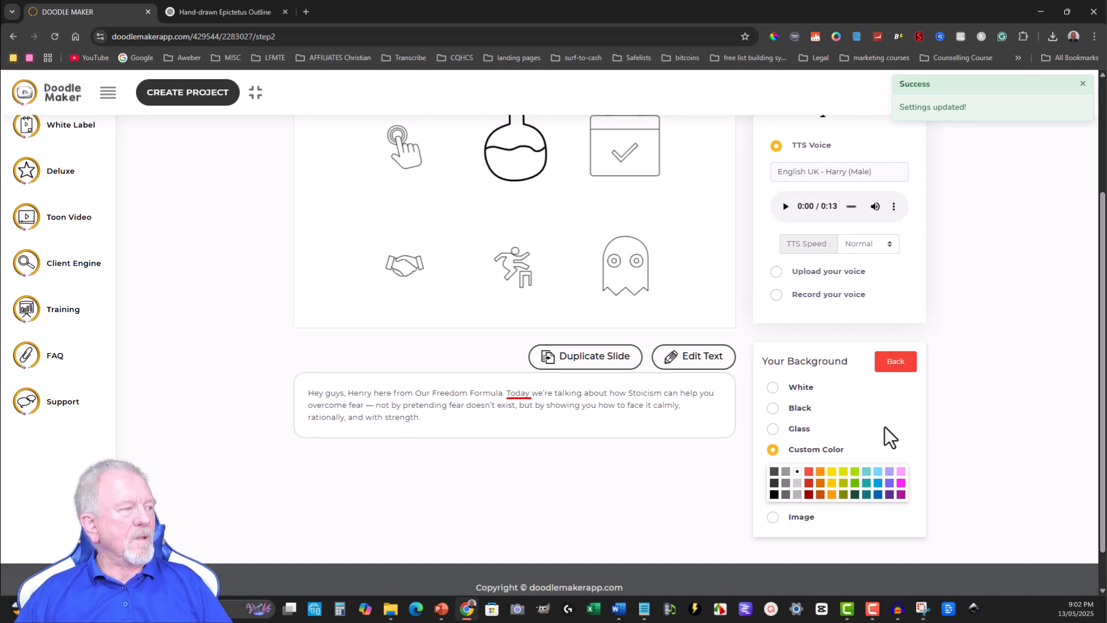
pyautogui.click(772, 392)
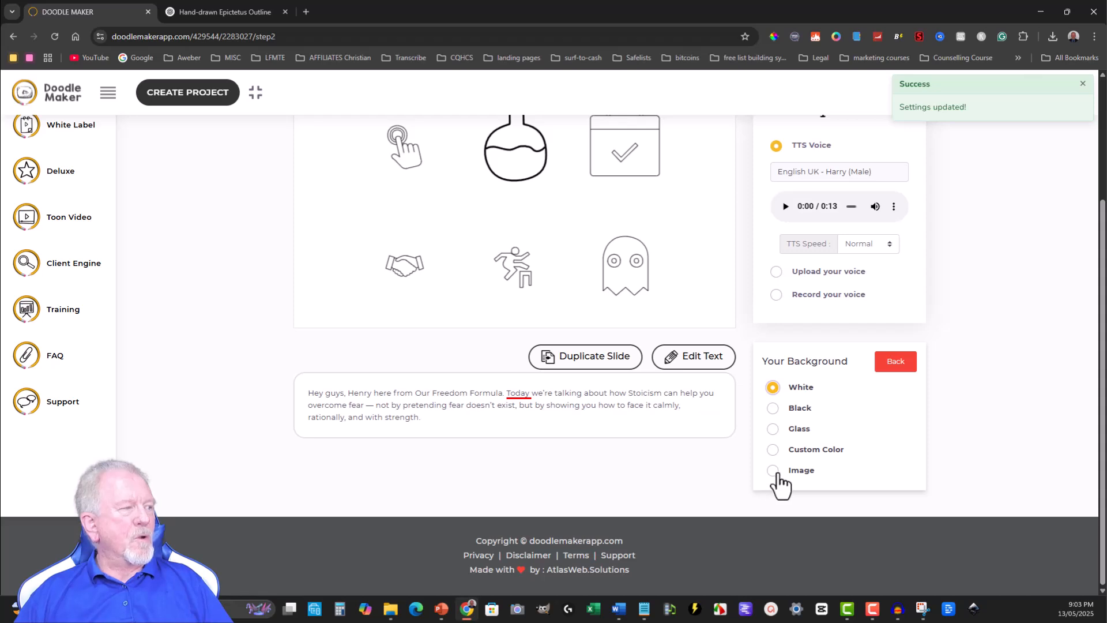
pyautogui.click(776, 473)
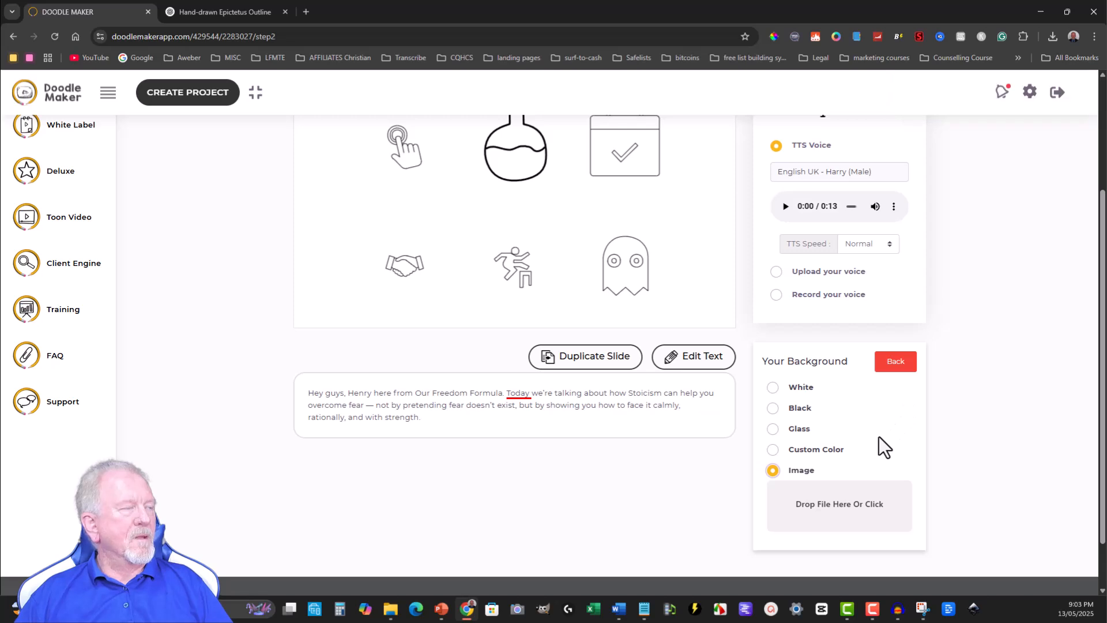
# - Look at the Toon Video page and return to the "Conquer Fear WIth Stoicism" project editor
pyautogui.scroll(2, 876, 433)
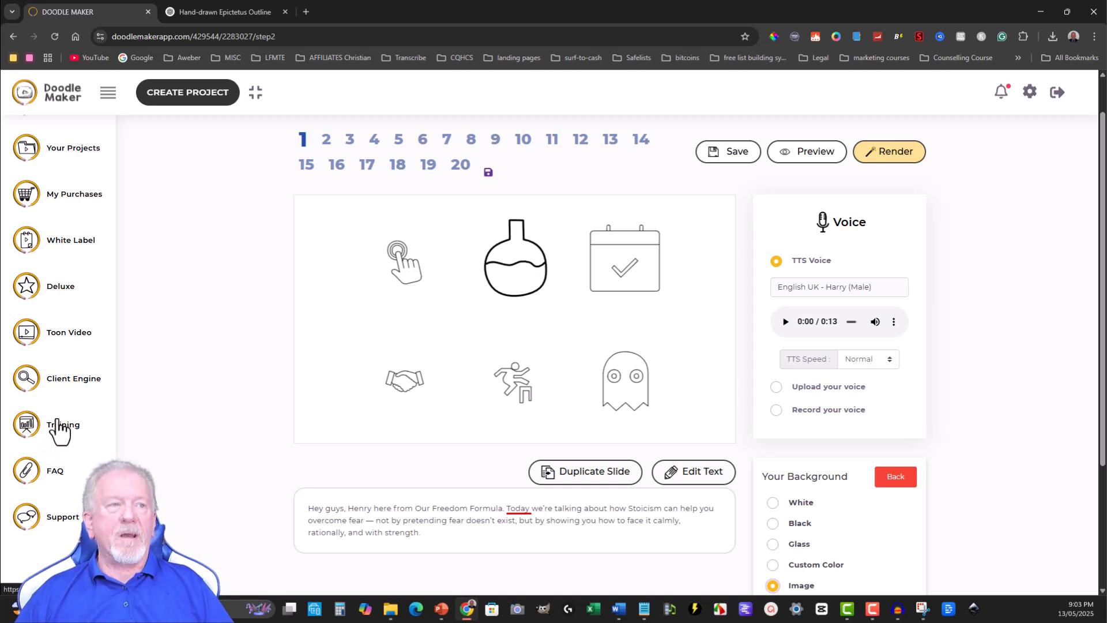
pyautogui.click(59, 335)
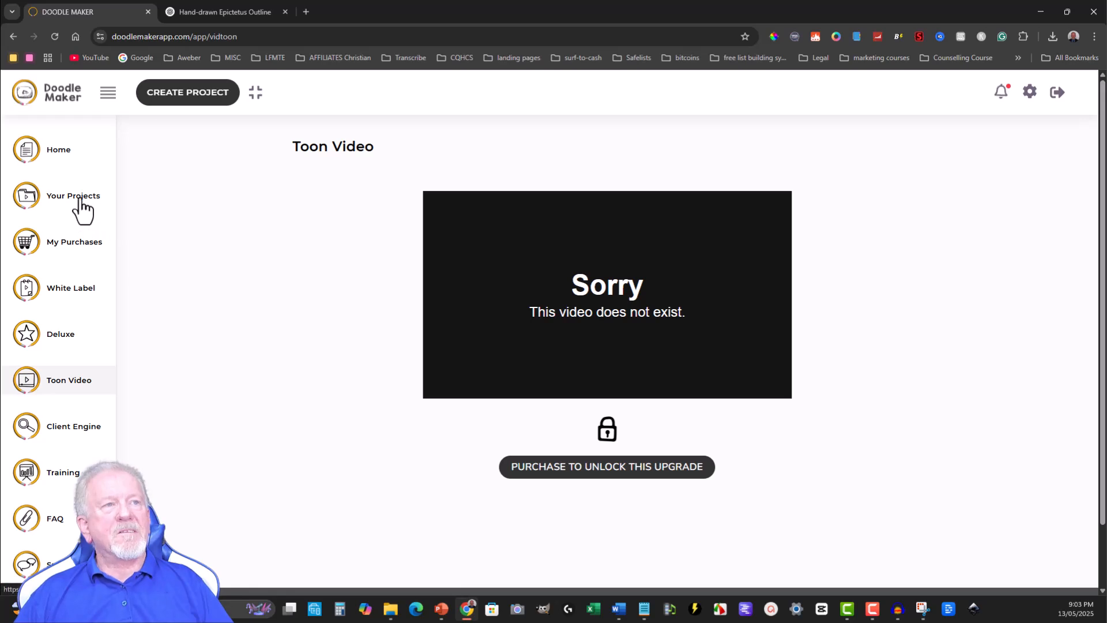
pyautogui.click(12, 36)
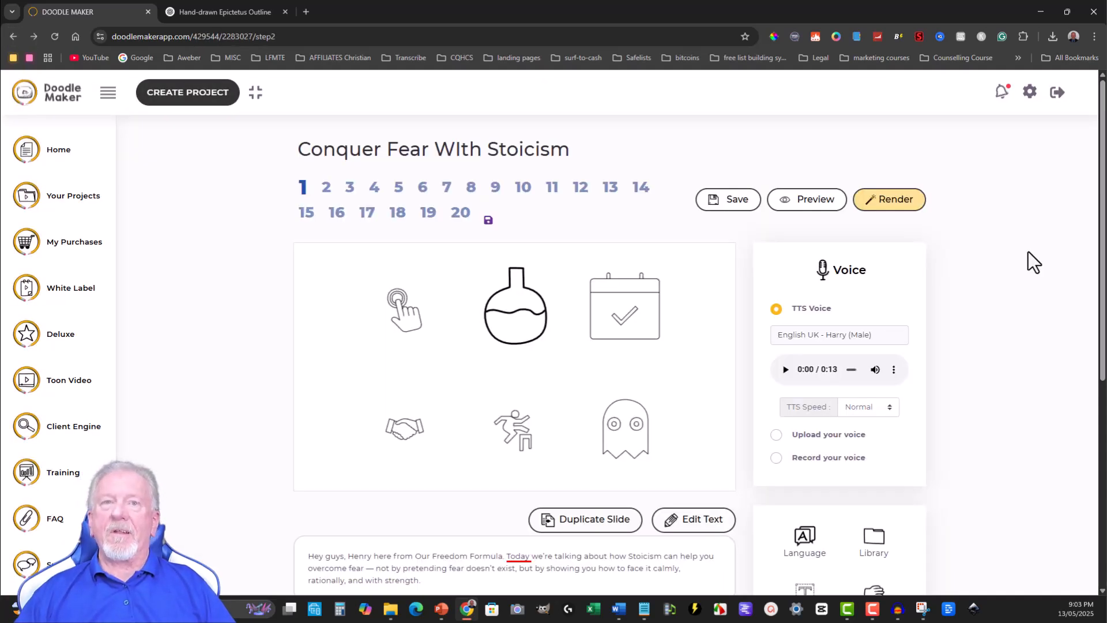